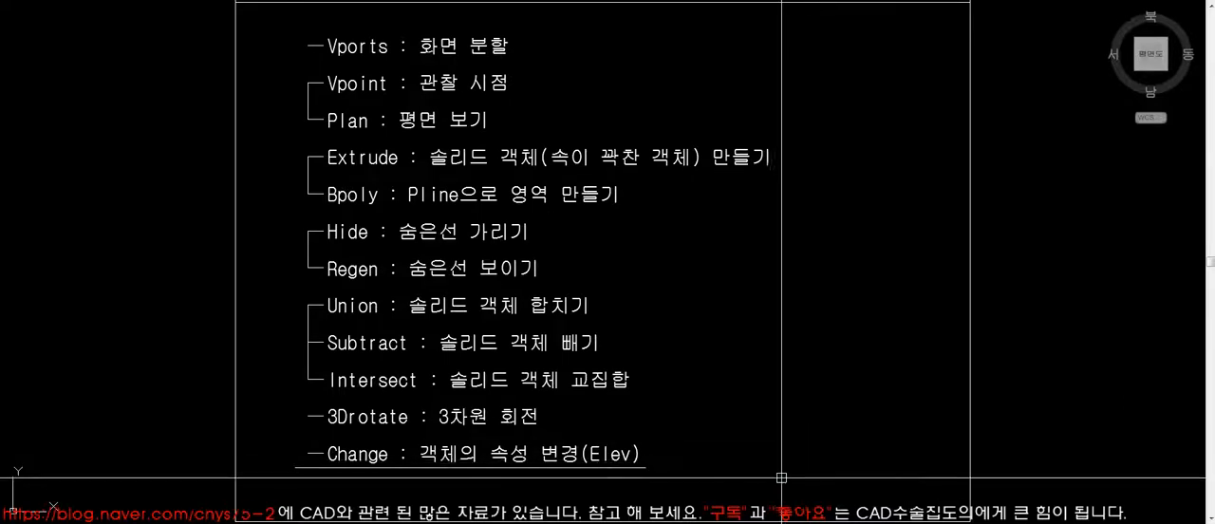
- Examine the notes on the CHANGE command's elevation option and the drawings beside the title sheet
click(374, 469)
key(Escape)
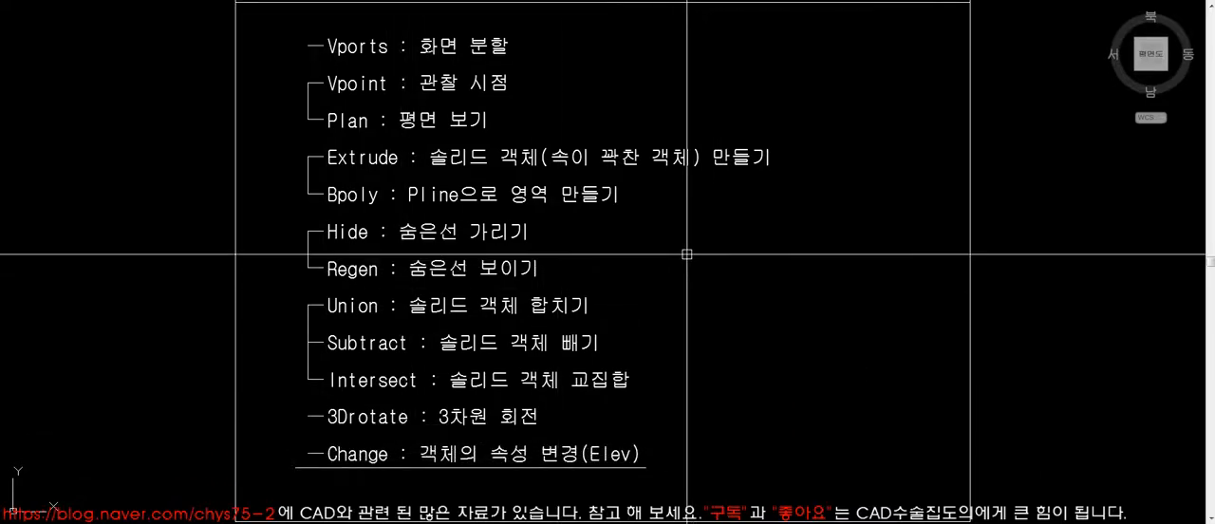
middle_drag(744, 420, 739, 264)
scroll(740, 264, down, 6)
middle_drag(680, 304, 667, 285)
text(z)
key(space)
click(414, 310)
click(1008, 420)
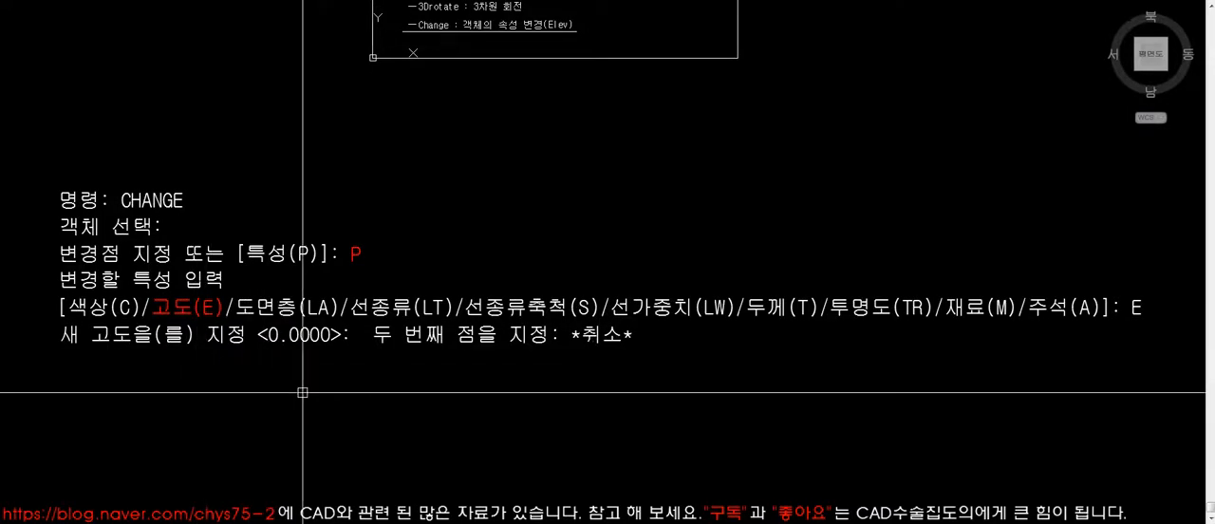
scroll(343, 399, down, 2)
middle_drag(517, 365, 423, 390)
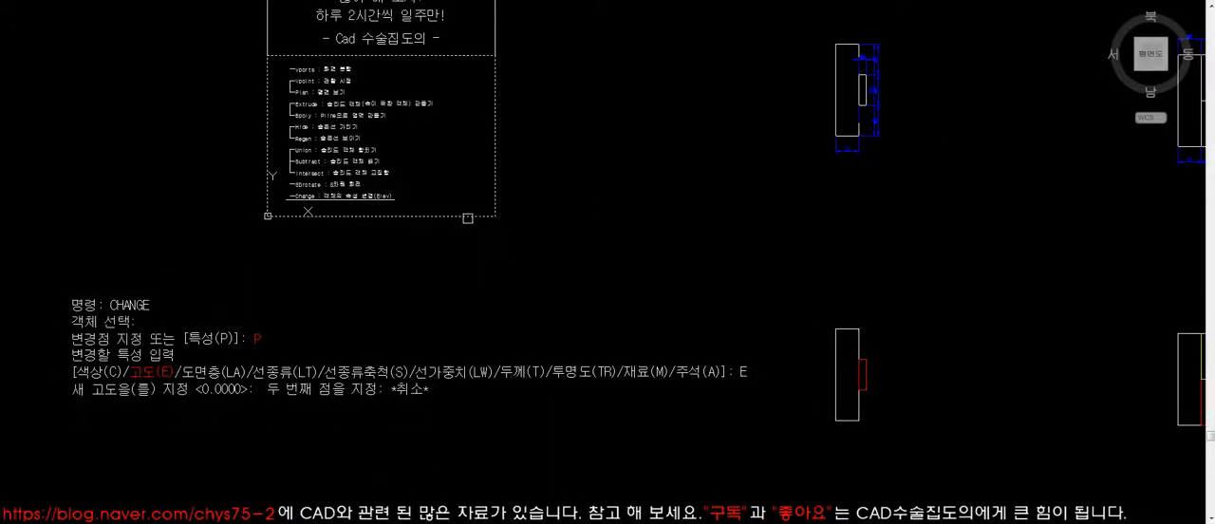
scroll(282, 80, up, 5)
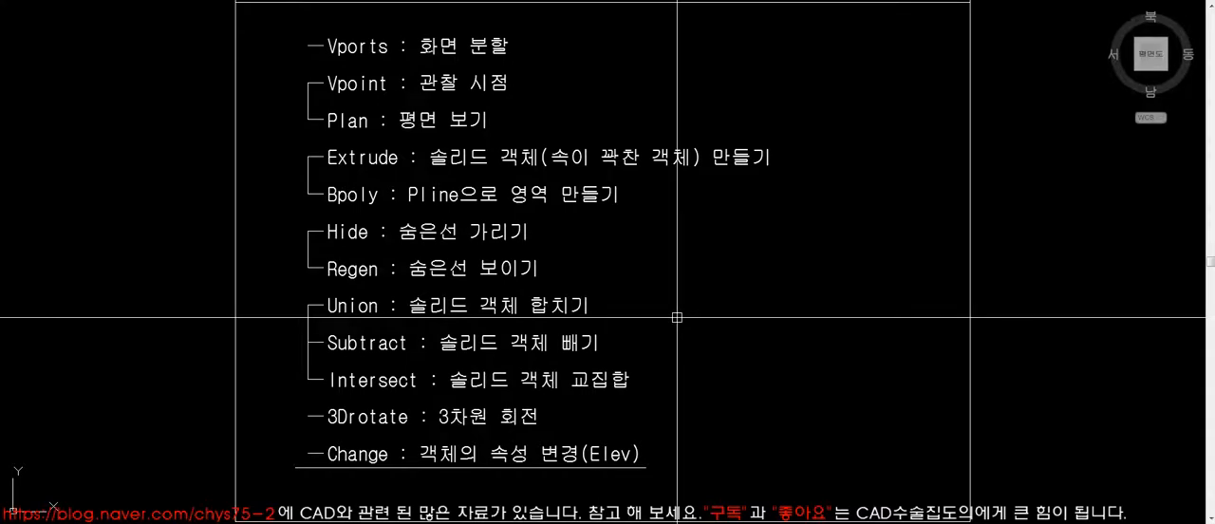
- Split the drawing area into two side-by-side viewports with the Two: Vertical configuration
key(Return)
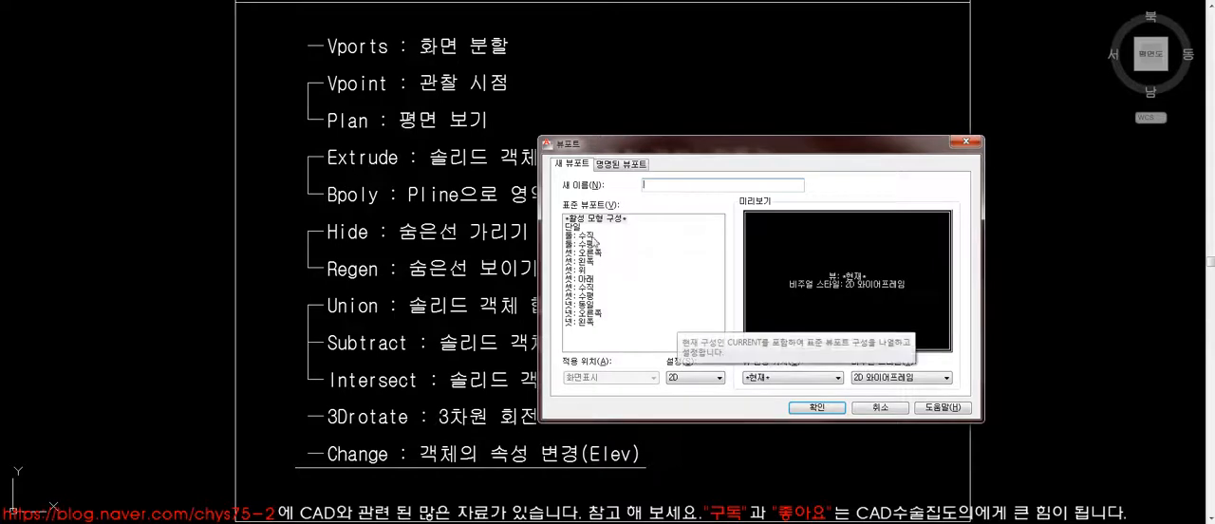
click(581, 236)
click(814, 407)
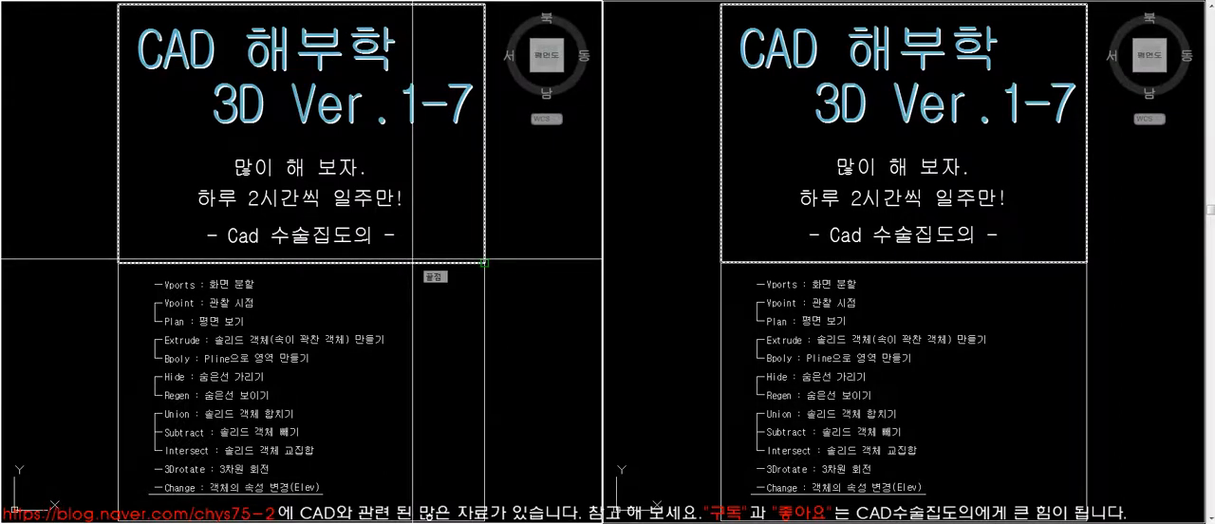
- Set one of the two viewports to an isometric viewpoint and frame the first dimensioned block model in it
key(Return)
text(z)
key(Return)
click(234, 205)
click(288, 241)
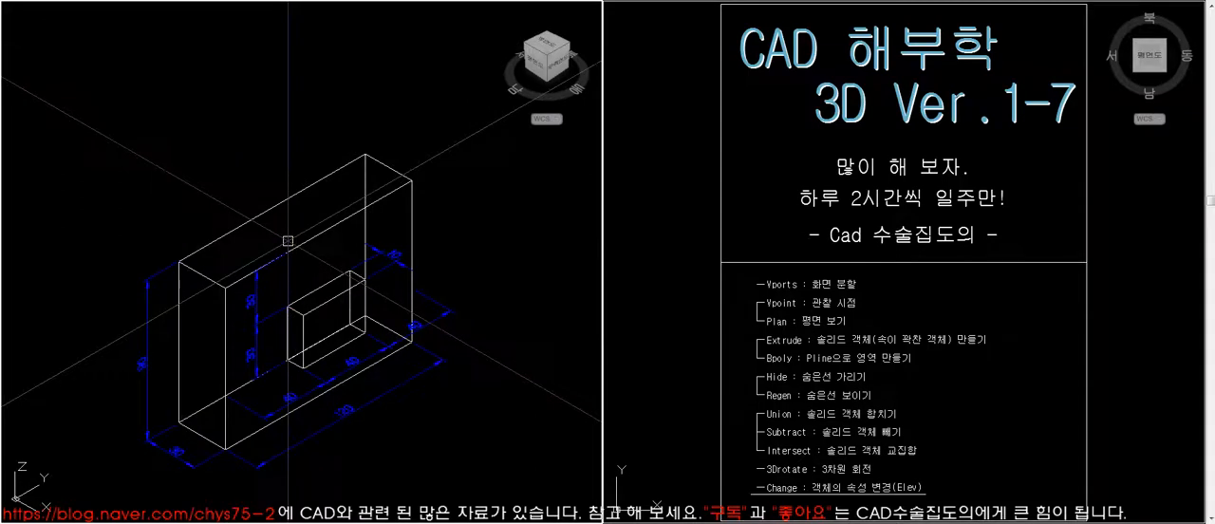
- Enlarge the dimensioned block model and display it with its hidden lines removed using Hide
scroll(181, 166, down, 2)
click(378, 358)
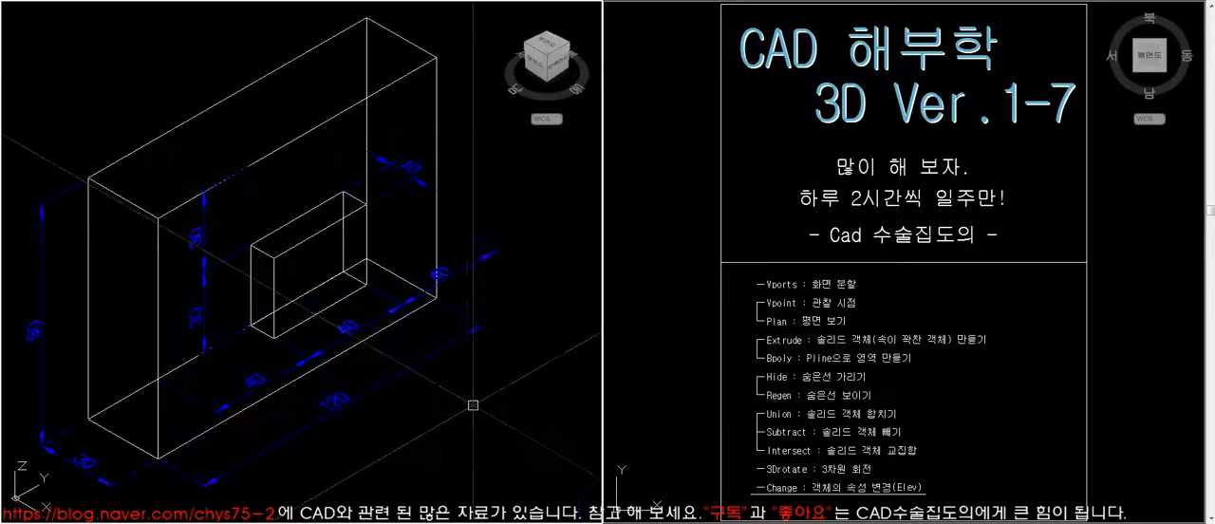
text(hi)
key(Return)
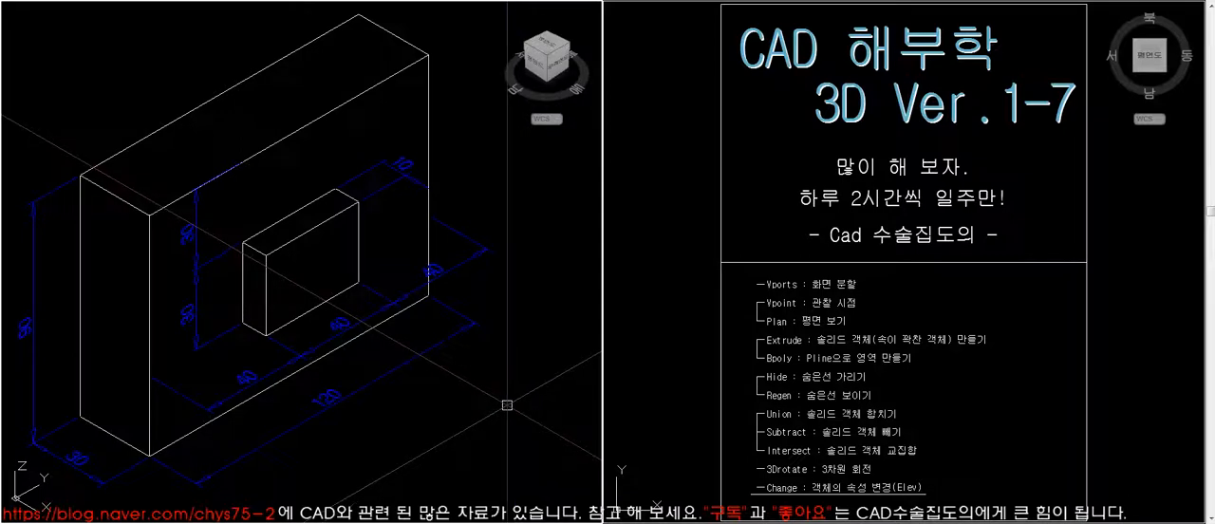
- Examine the white plate and its small red block in the isometric view with hidden lines removed
scroll(446, 389, down, 5)
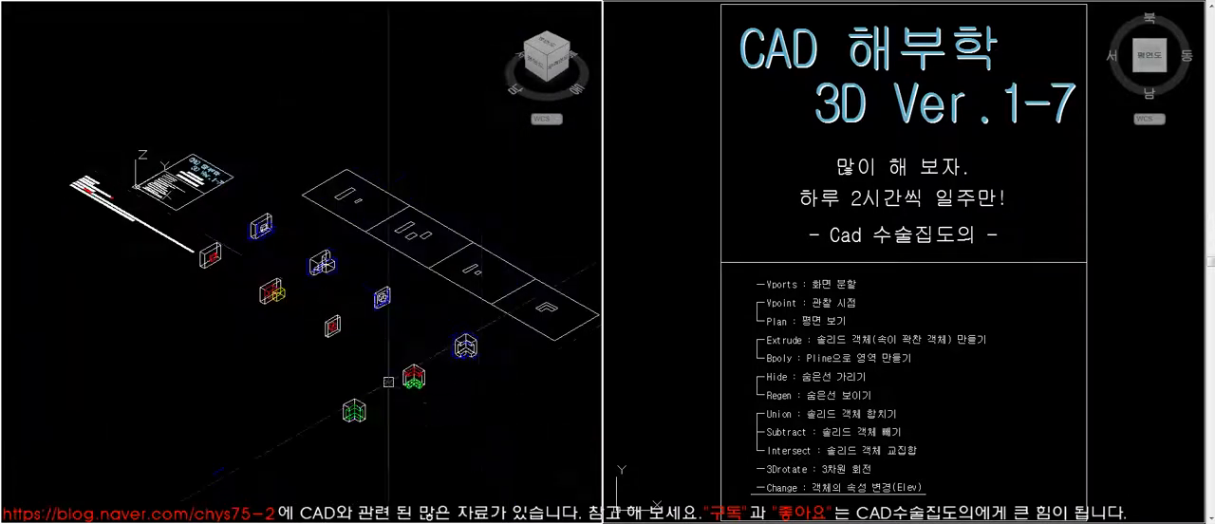
scroll(209, 259, up, 5)
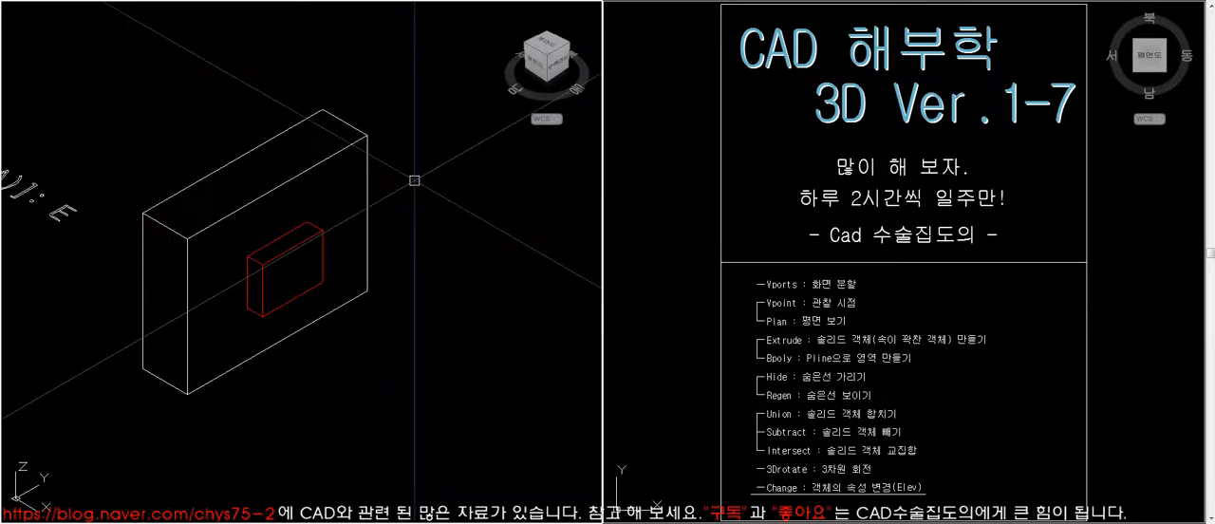
click(369, 137)
key(Escape)
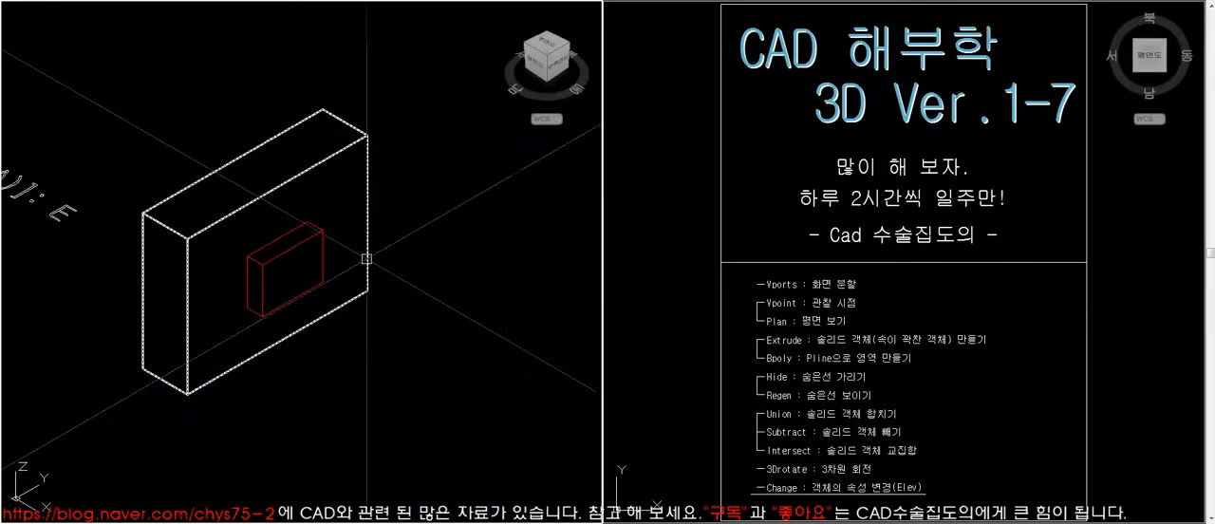
click(322, 249)
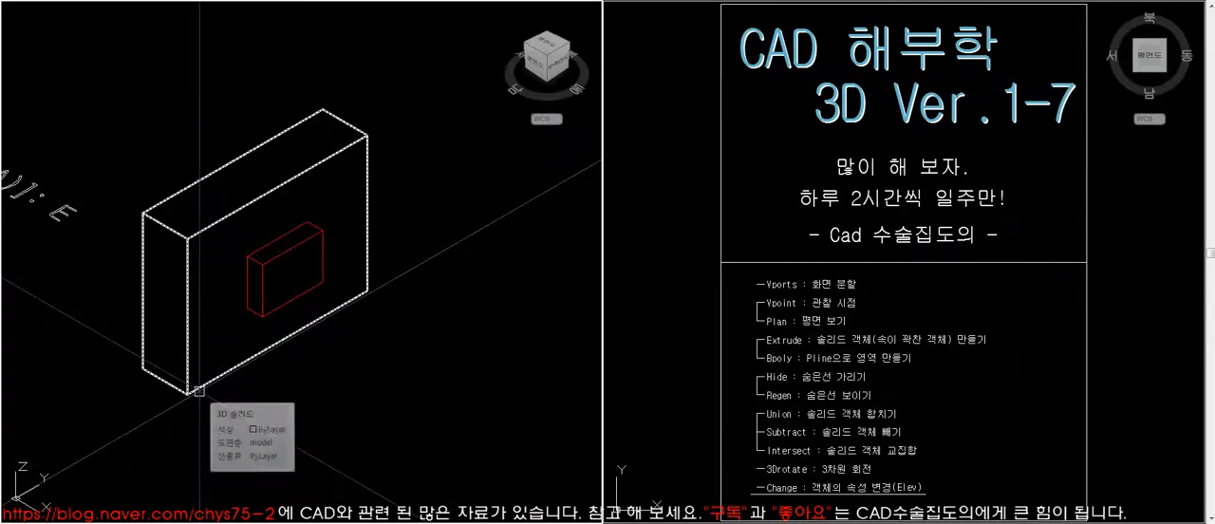
click(270, 311)
key(Escape)
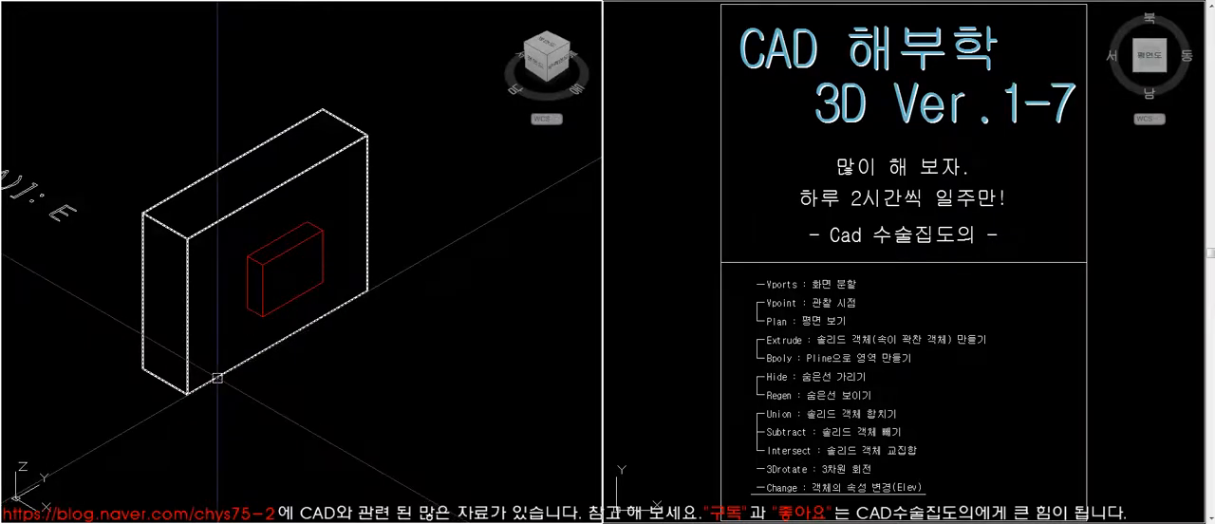
- Rotate the white plate and its red block together by -90 degrees in 3D about the plate's lower short edge
key(Return)
click(300, 369)
click(267, 291)
key(Return)
click(143, 368)
click(163, 409)
text(-90)
key(Return)
middle_drag(208, 332, 291, 358)
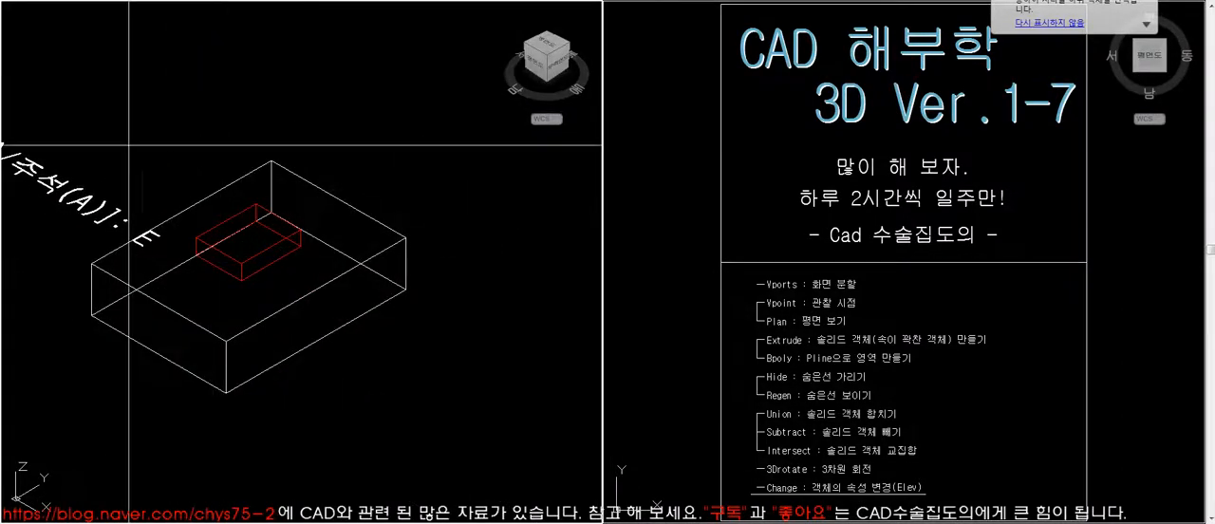
- Check the rotated plate and red block with hidden lines removed, and regenerate the wireframe display
scroll(452, 411, up, 2)
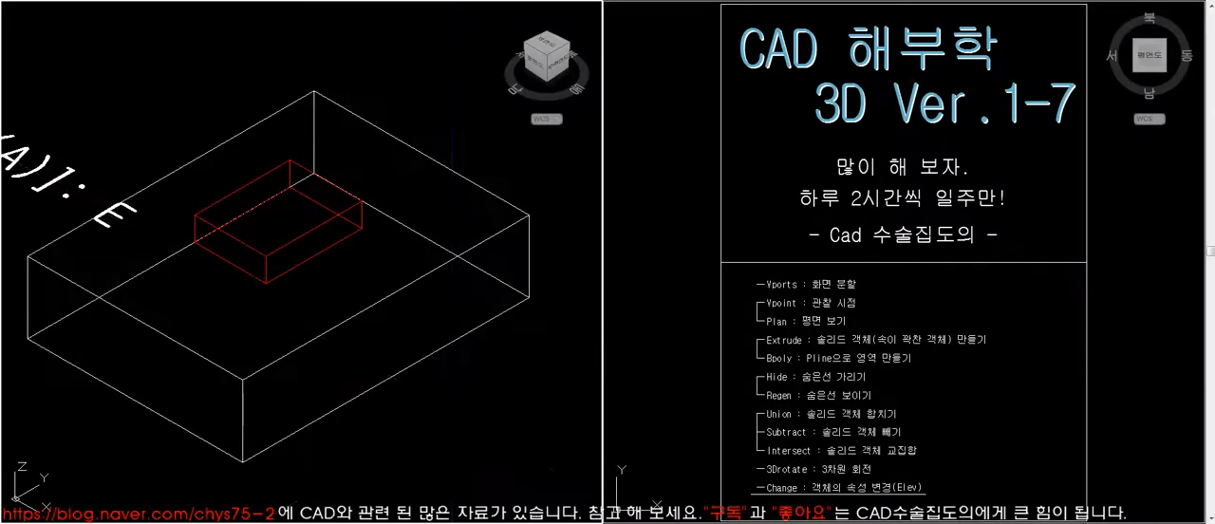
text(hi)
key(Return)
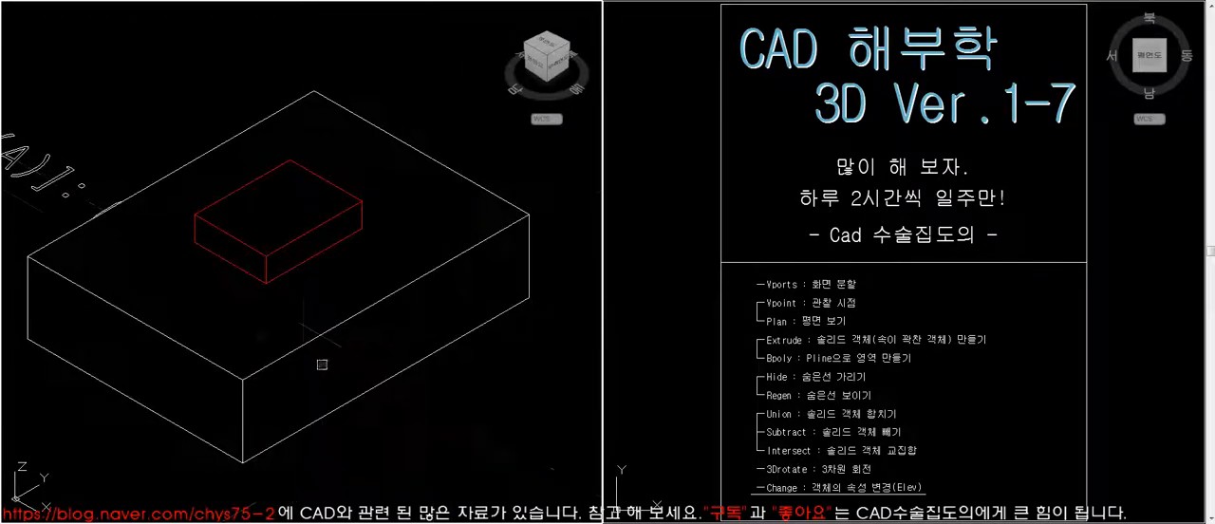
text(re)
key(Return)
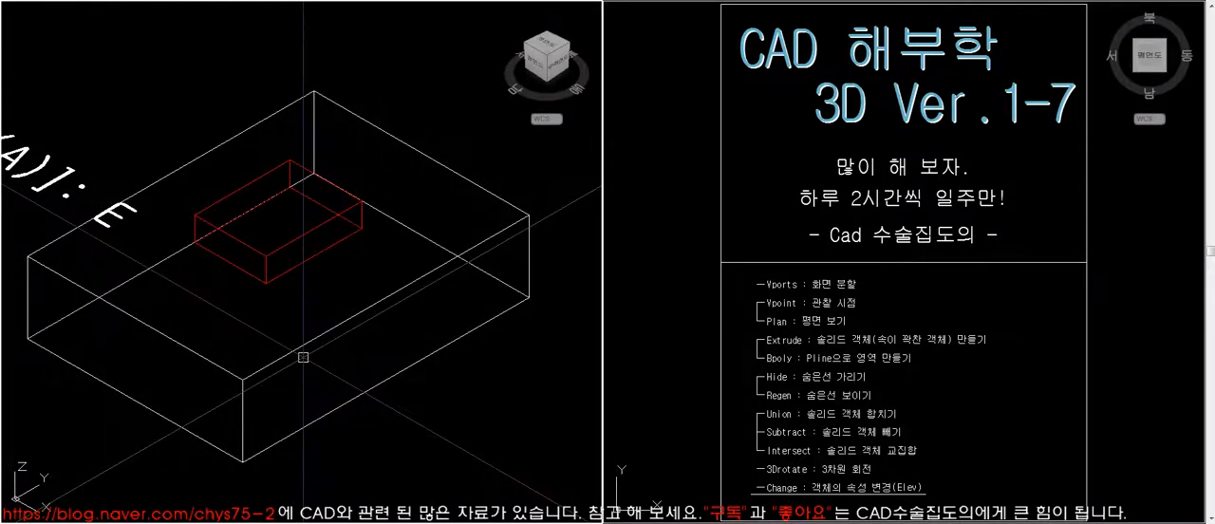
- Draw one diagonal line across the plate's upper face and another across the red block's base
text(l)
key(Return)
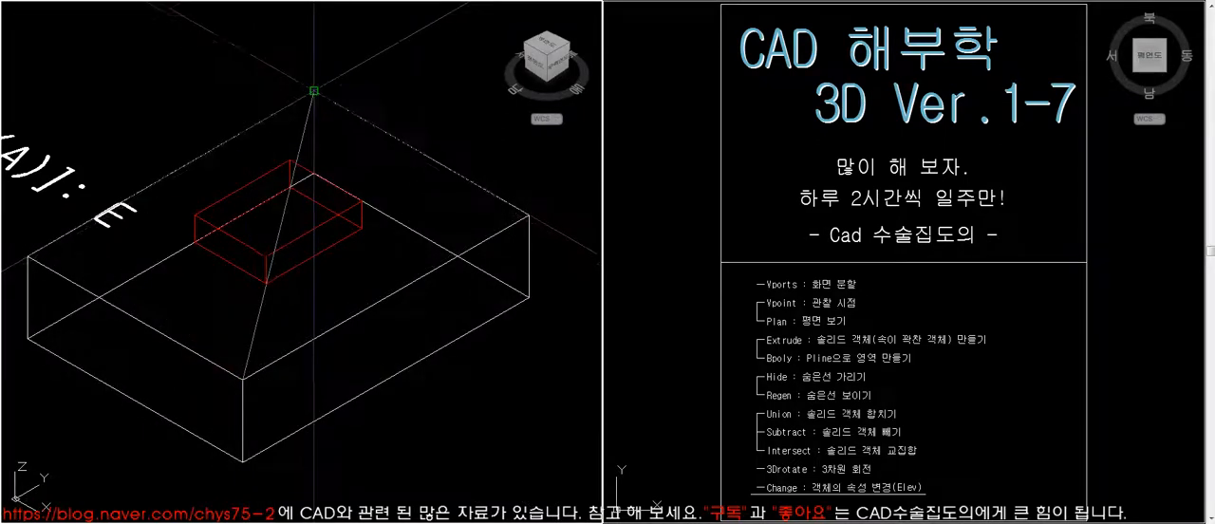
click(195, 242)
click(361, 228)
key(space)
- Move the red block with its diagonal so the midpoint of its base meets the midpoint of the plate's diagonal
text(m)
key(space)
click(331, 233)
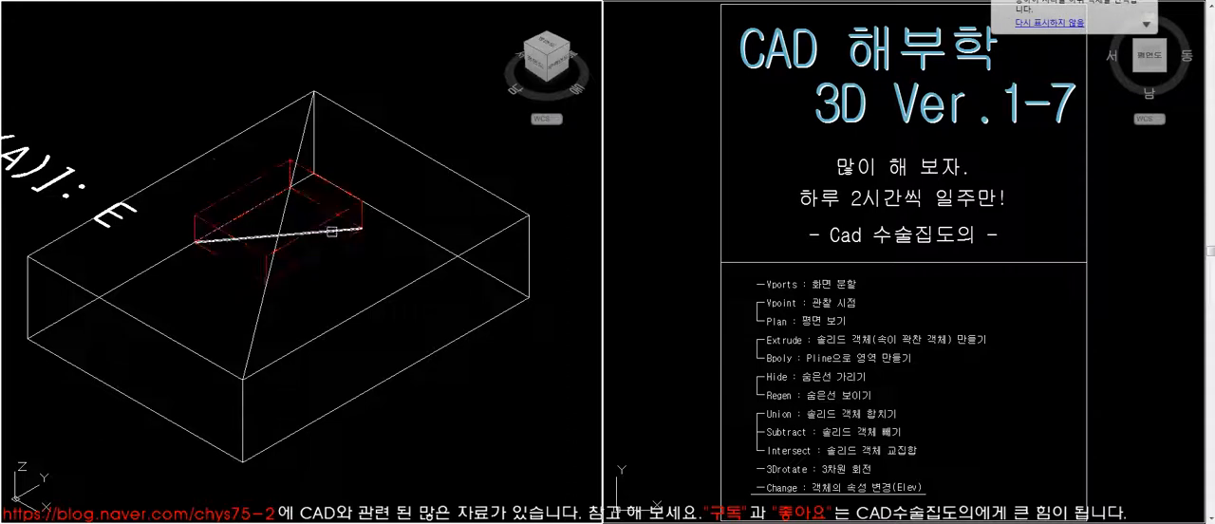
click(289, 230)
click(280, 234)
click(282, 230)
- Erase the two diagonal construction lines from the plate and the red block
text(e)
key(space)
click(278, 236)
key(space)
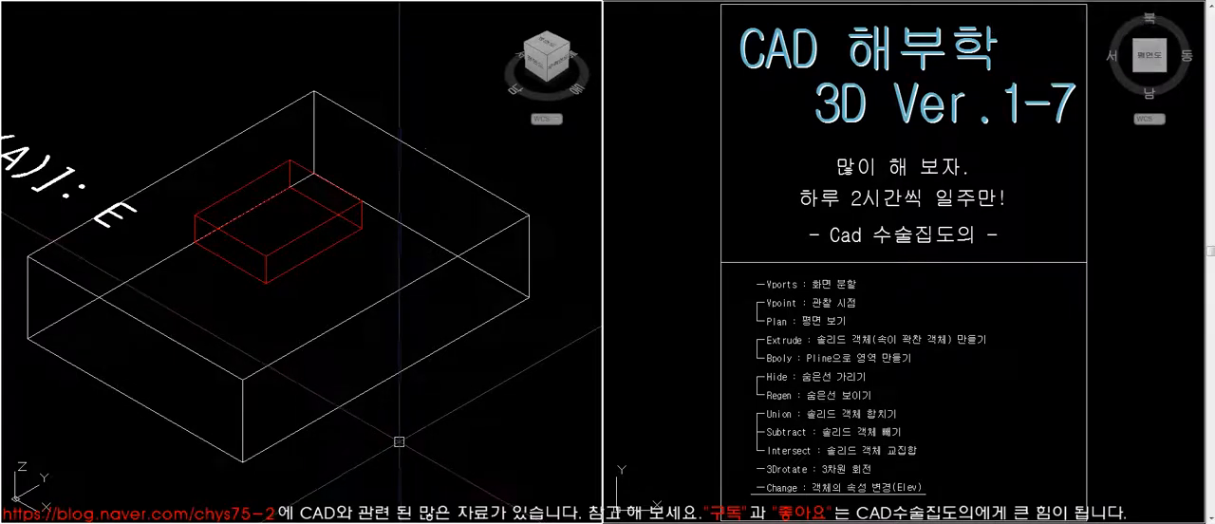
- Undo the diagonal line work and the 3D rotation of the plate and red block
key(ctrl+z)
key(ctrl+z)
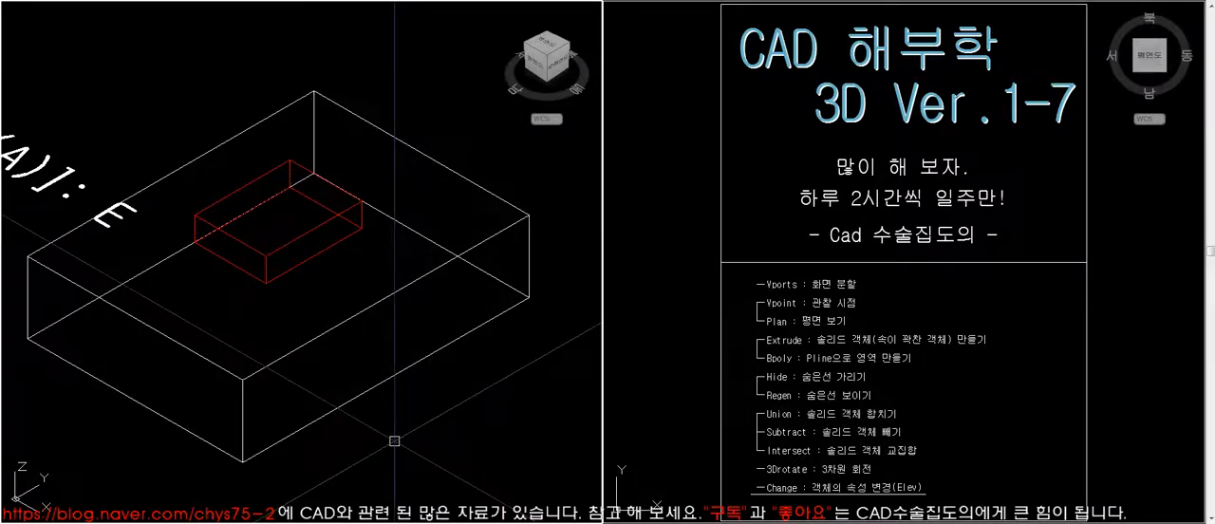
key(ctrl+z)
key(ctrl+z)
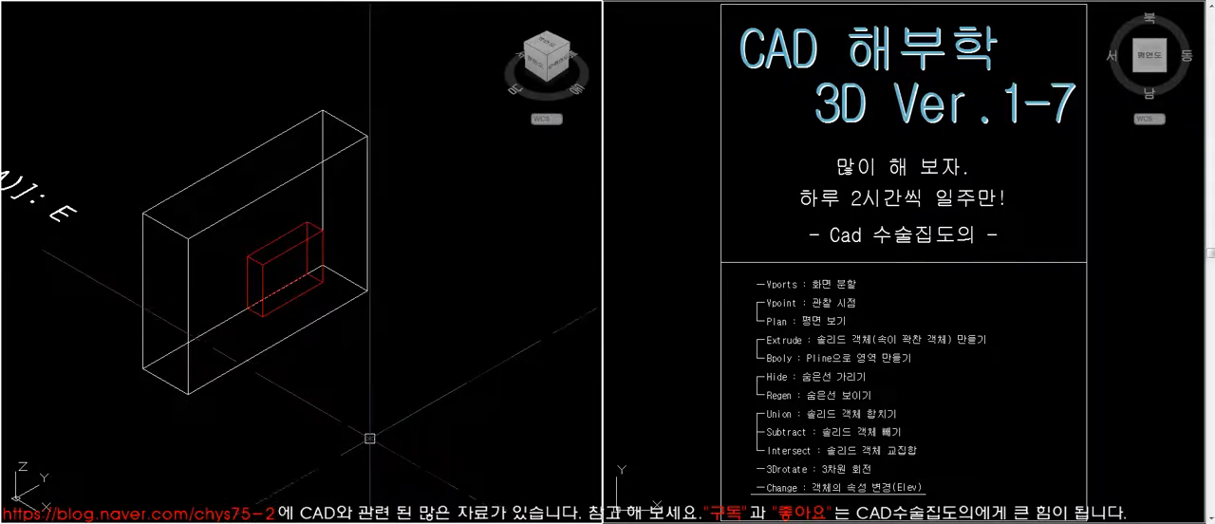
- Copy the large rectangle from the first frame of the profile sheet to beside the first dimensioned block model
scroll(335, 412, down, 5)
middle_drag(397, 370, 339, 370)
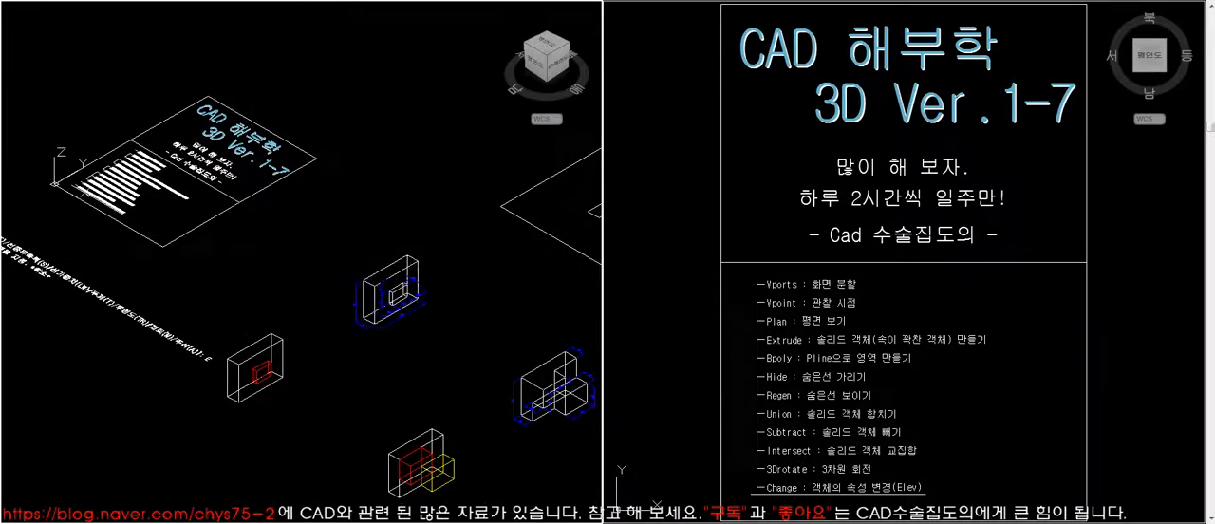
click(505, 354)
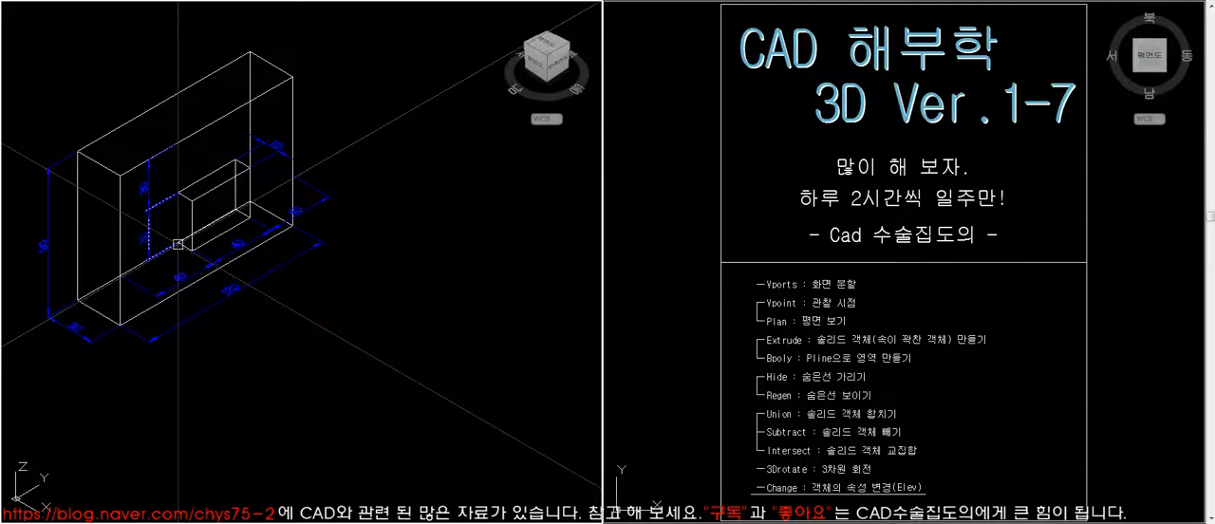
scroll(178, 244, up, 3)
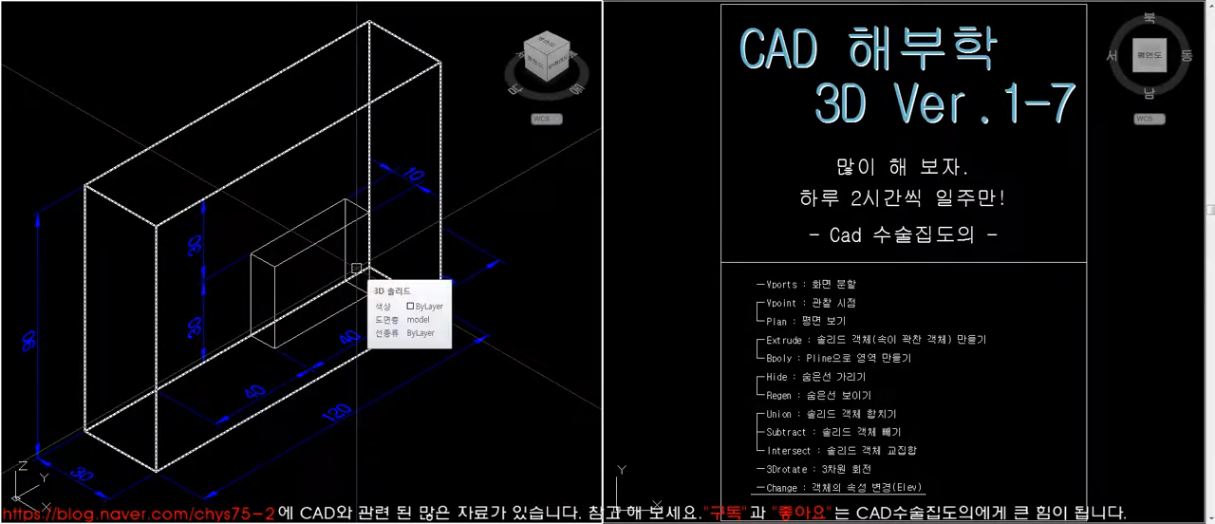
scroll(353, 273, down, 5)
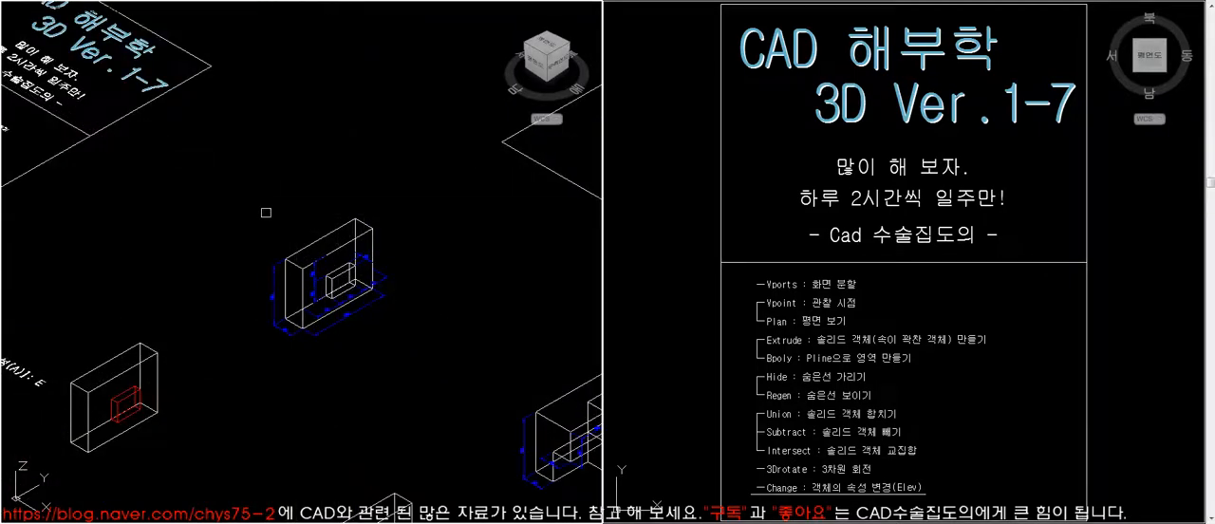
click(454, 360)
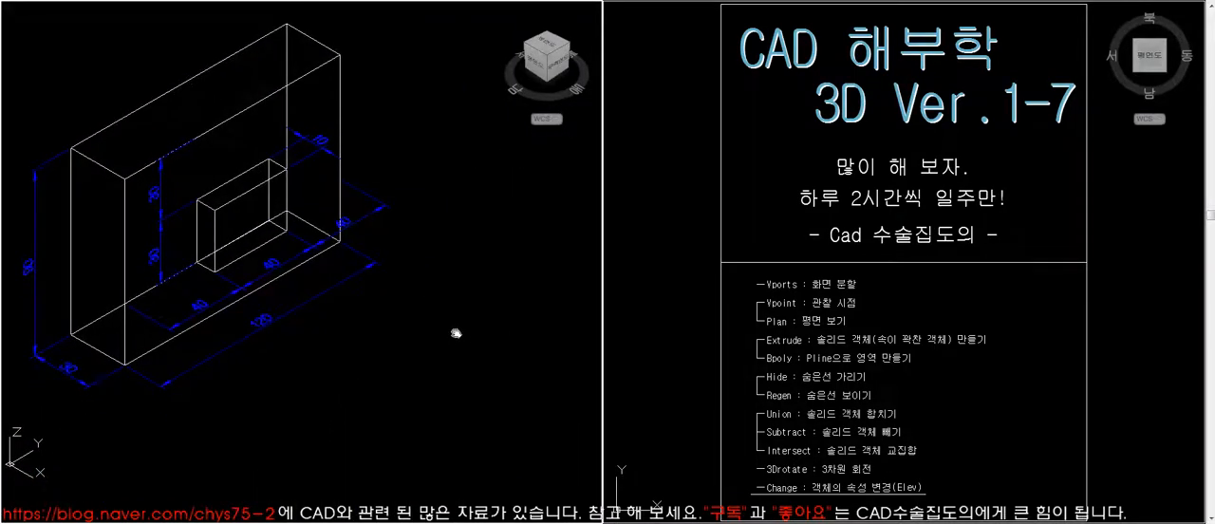
click(874, 280)
scroll(874, 280, down, 6)
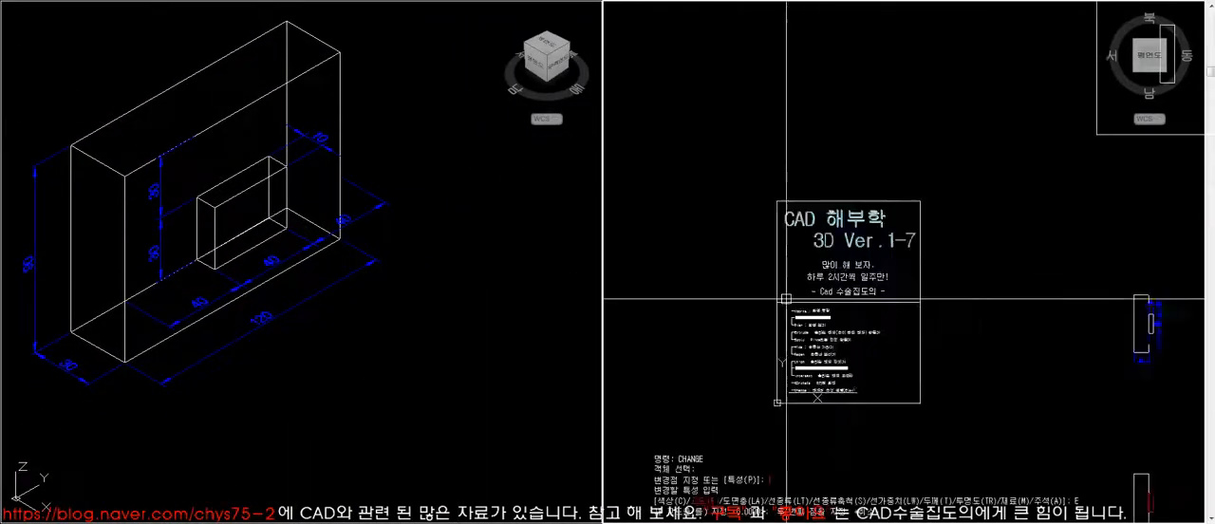
click(1040, 133)
key(Return)
click(1050, 144)
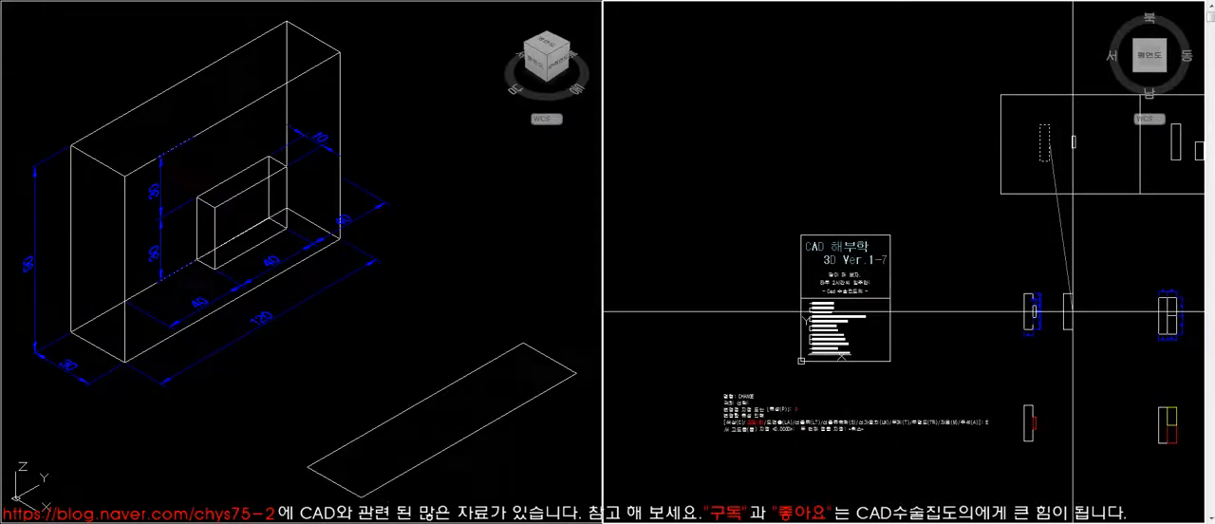
click(1067, 315)
- Move the copied rectangle closer to the dimensioned block model in the isometric viewport
click(543, 420)
text(m)
key(Return)
click(507, 410)
key(Return)
click(560, 447)
click(472, 429)
click(449, 374)
key(Escape)
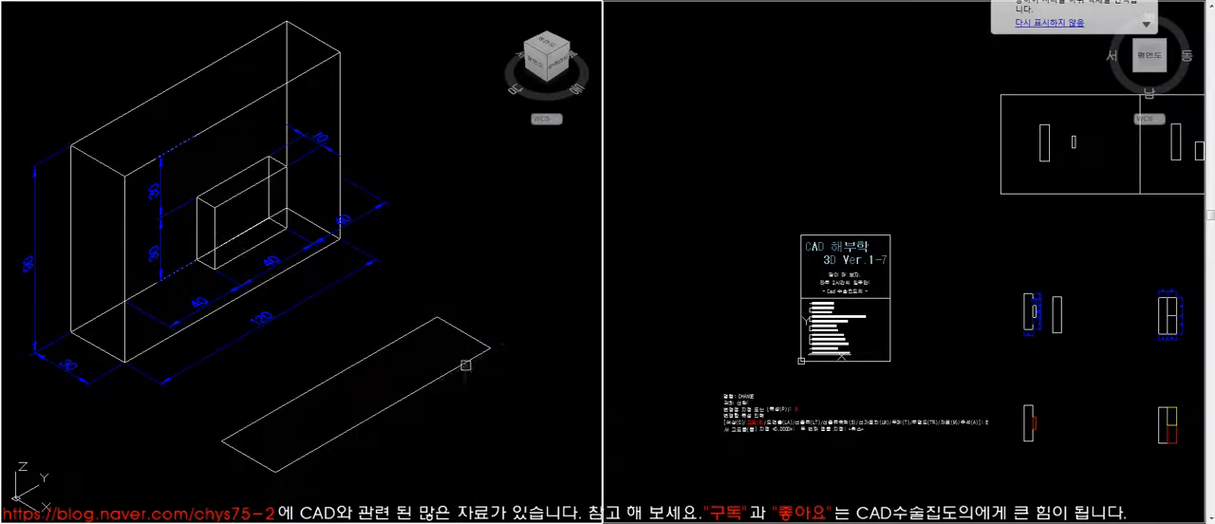
- List the copied rectangle's properties and extrude it upward to the dimensioned height of 90
key(Return)
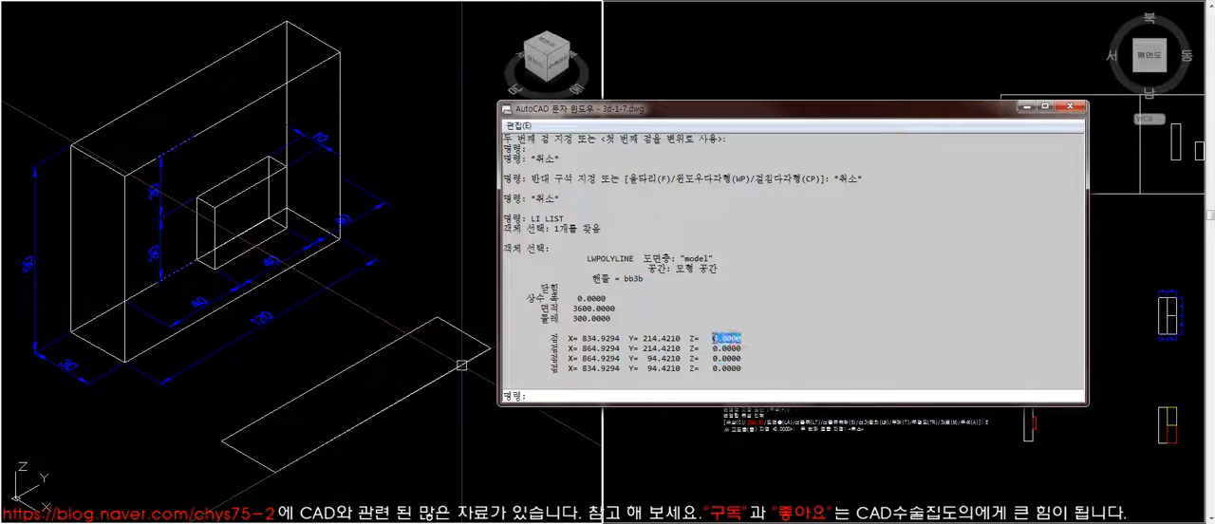
click(1070, 110)
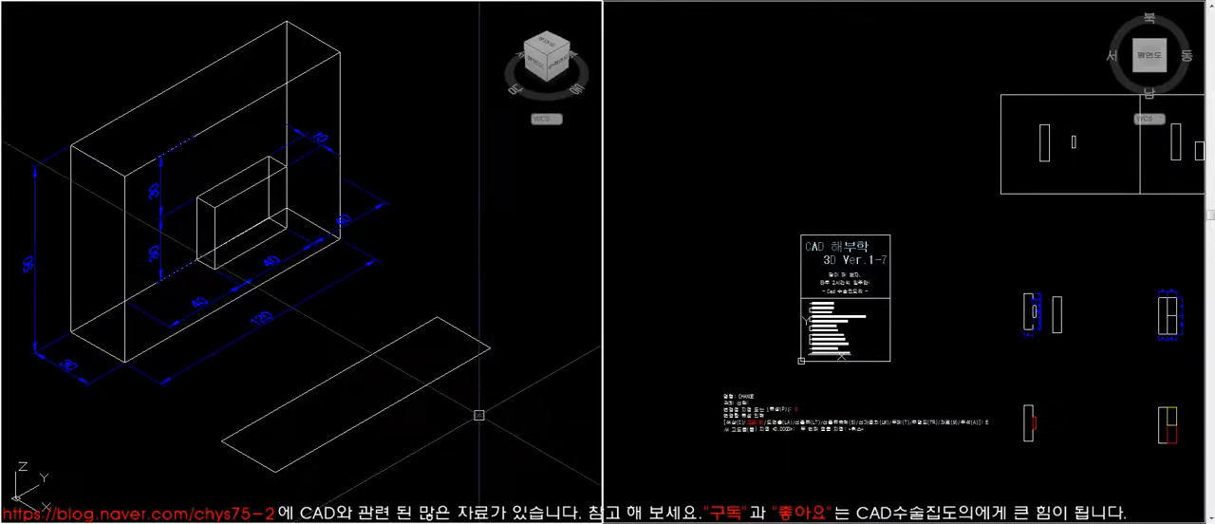
key(Return)
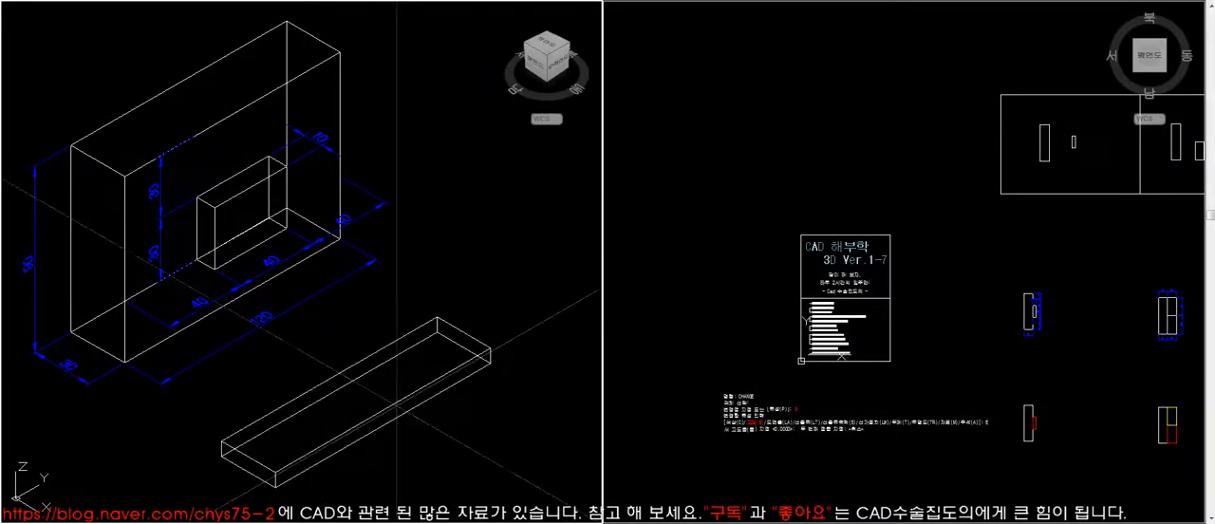
click(378, 363)
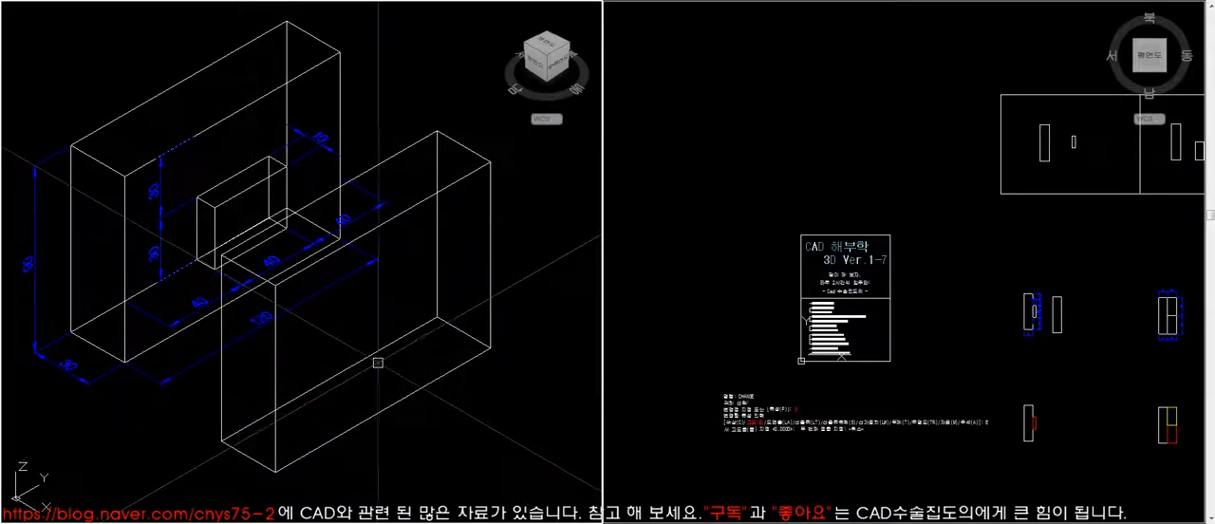
- Hide the hidden lines to examine the extruded block beside the dimensioned model, and restore the wireframe display
text(hi)
key(Return)
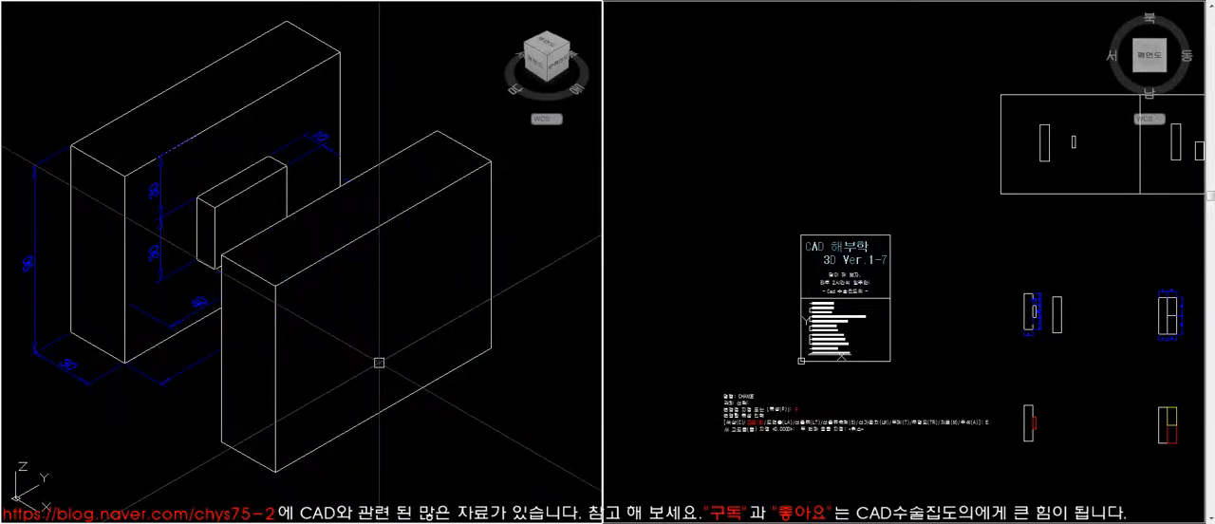
click(906, 344)
click(317, 217)
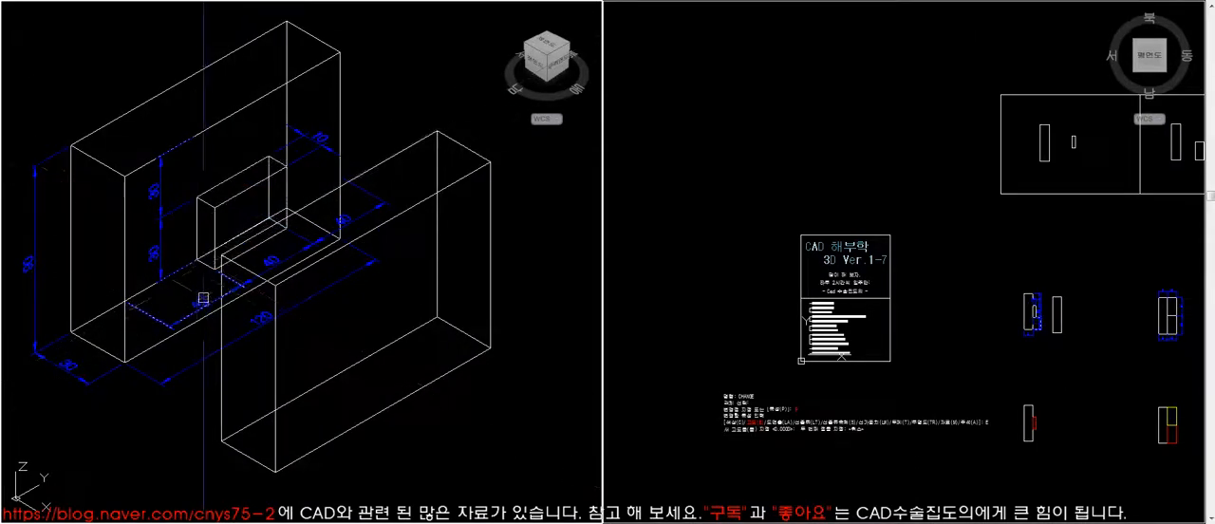
click(206, 264)
key(Escape)
- Move the small rectangle from the first frame of the profile sheet to beside the extruded block and list its properties
click(883, 230)
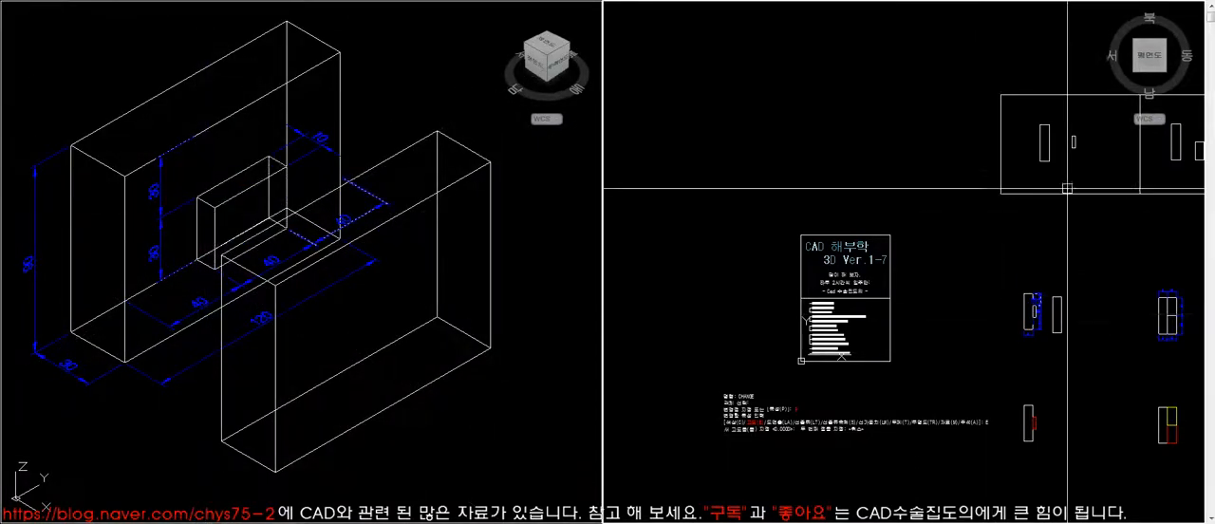
click(1075, 142)
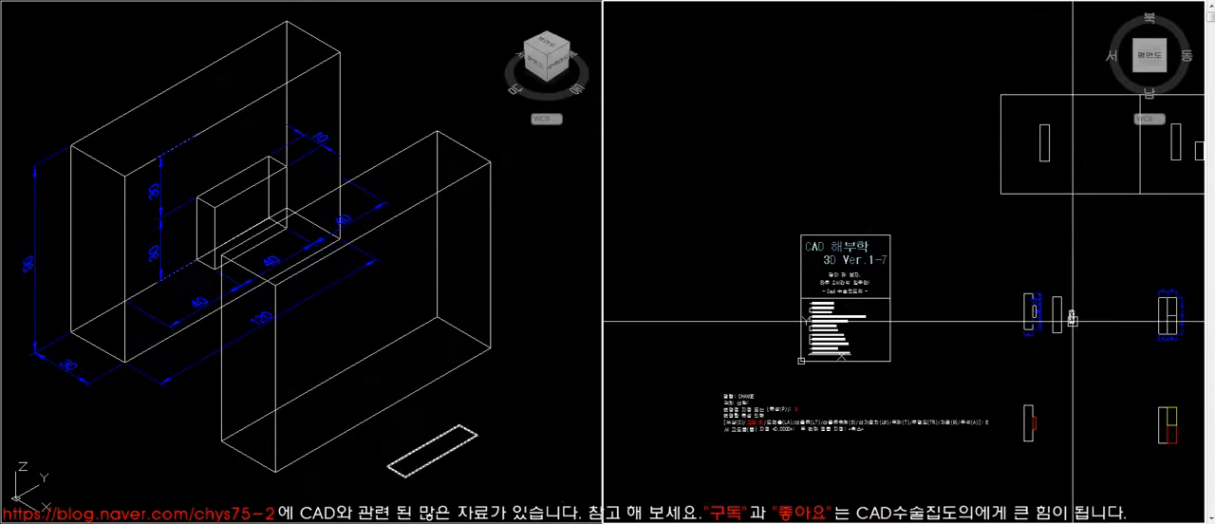
click(450, 460)
click(462, 449)
key(Return)
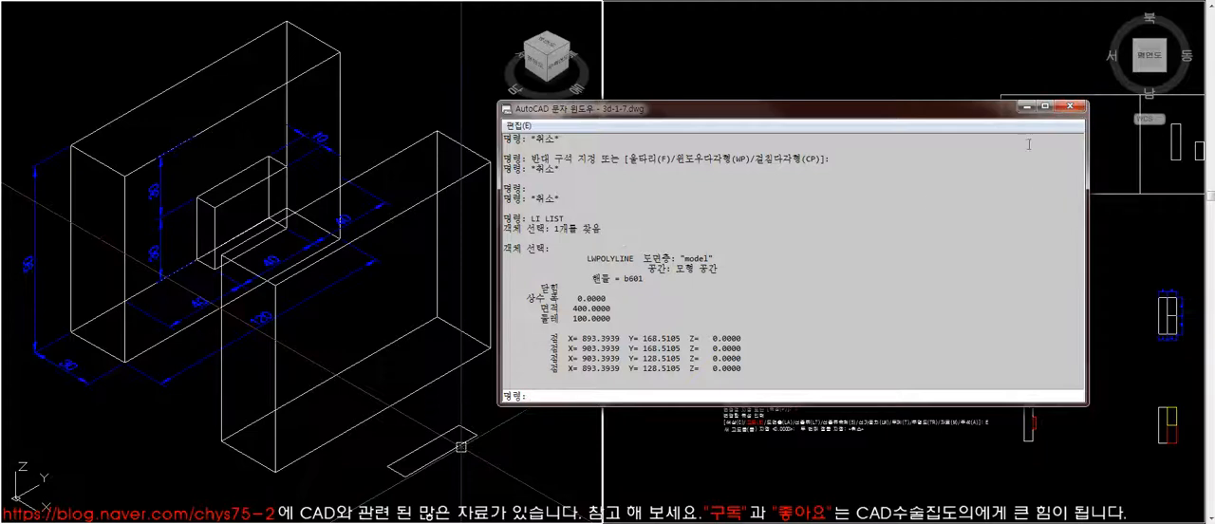
click(1071, 107)
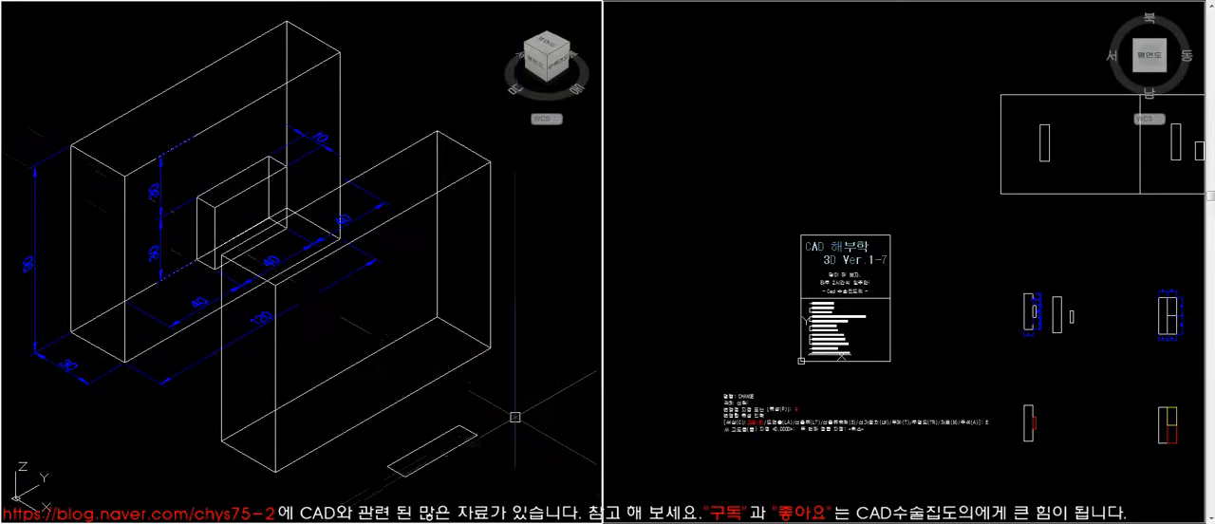
- Move the small rectangle from its long edge's midpoint to the midpoint of the extruded block's lower front edge
click(205, 322)
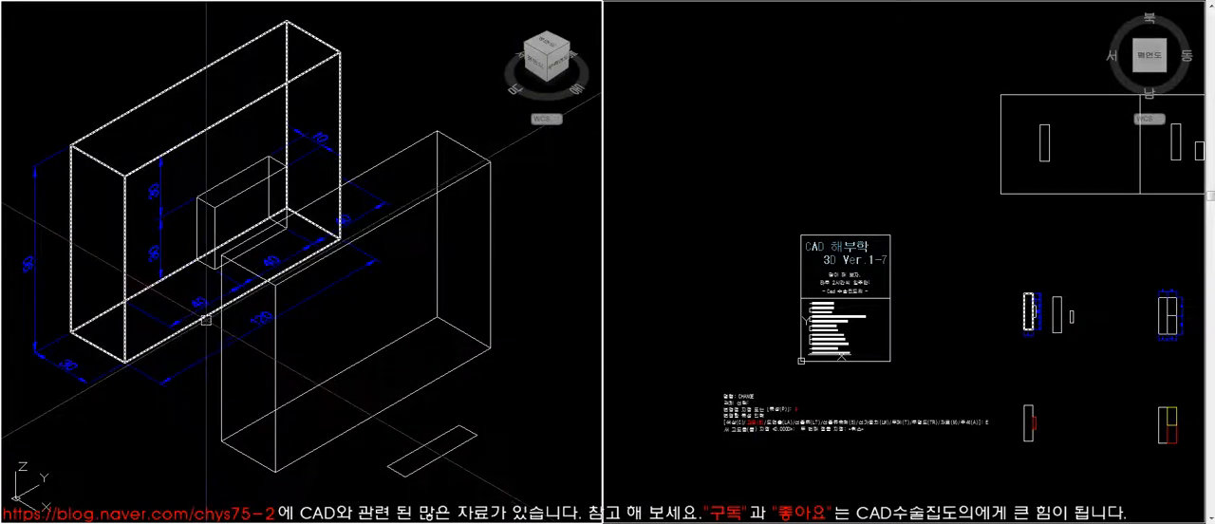
key(Escape)
click(459, 443)
key(Escape)
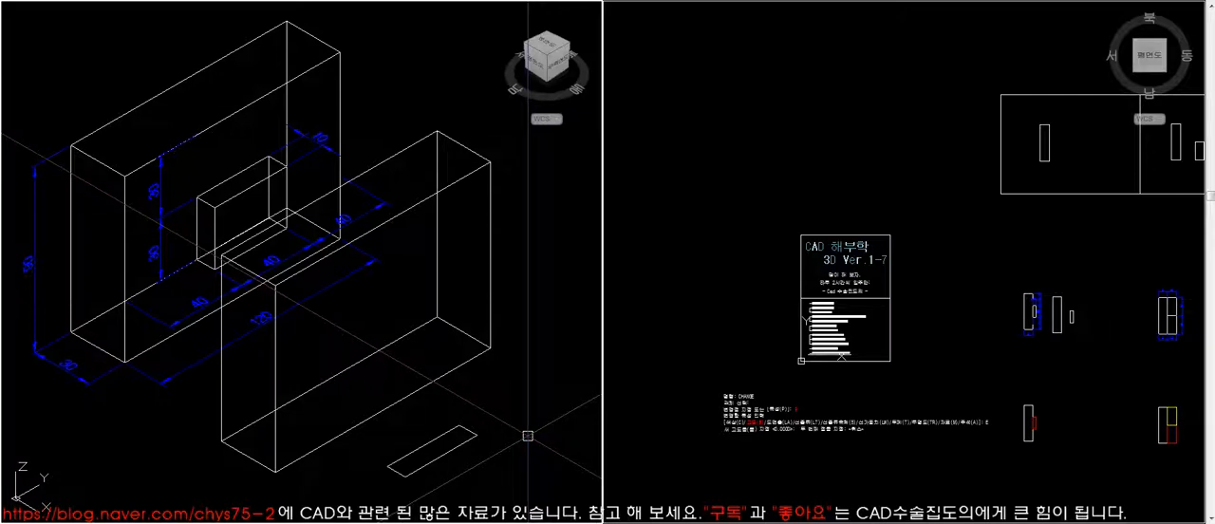
click(457, 447)
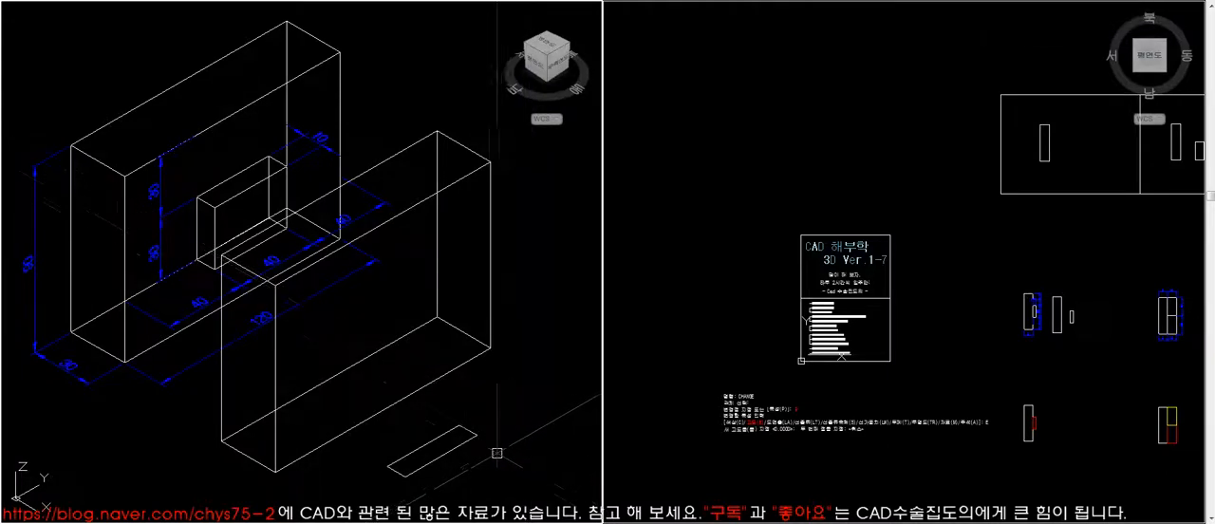
click(423, 446)
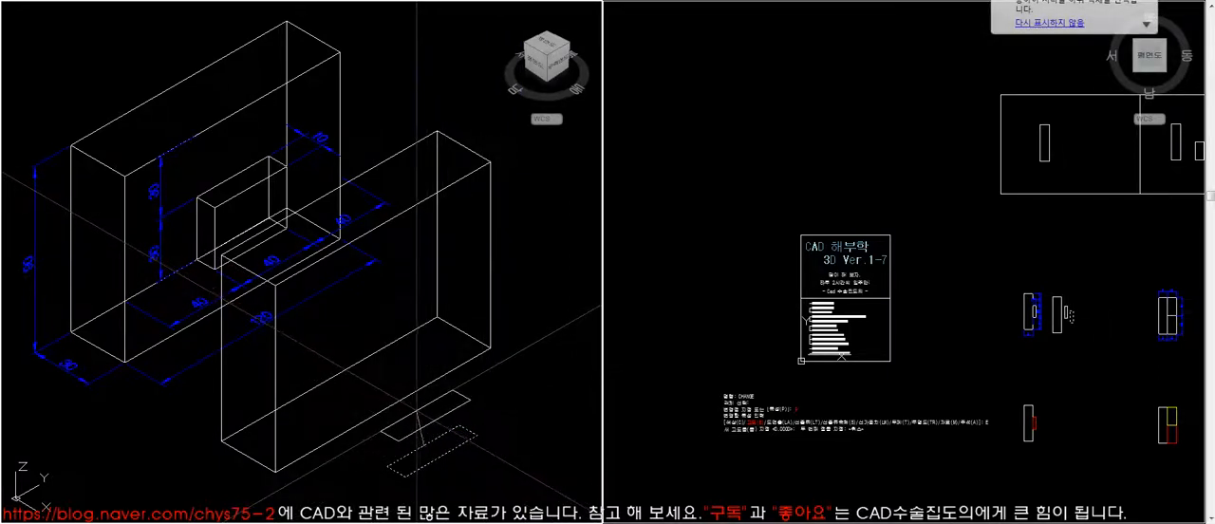
click(394, 432)
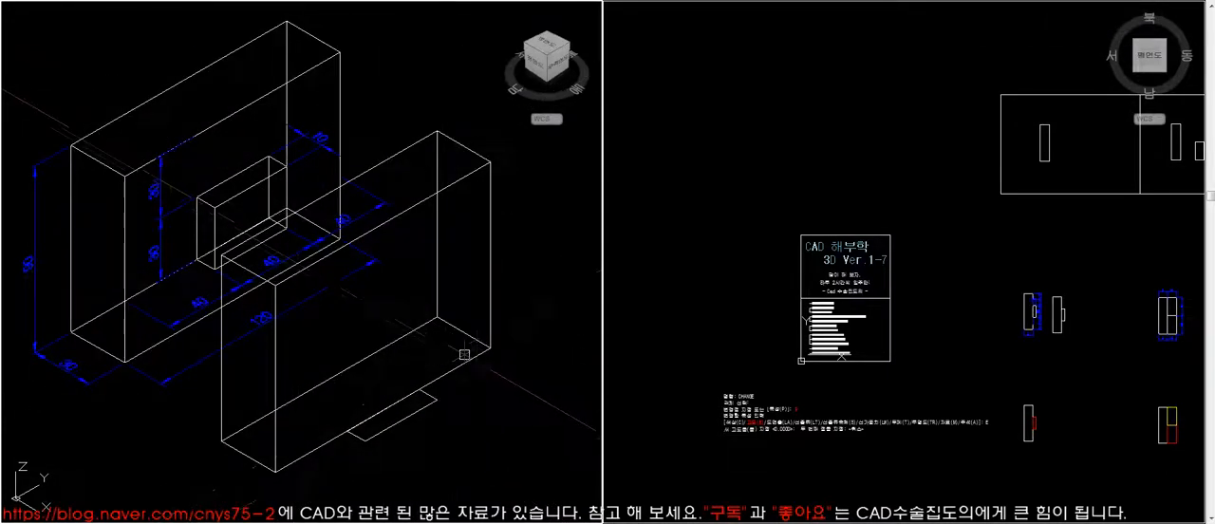
- Move the extruded block and the small rectangle together farther away from the dimensioned block model
key(space)
click(461, 418)
click(406, 361)
key(space)
click(1002, 334)
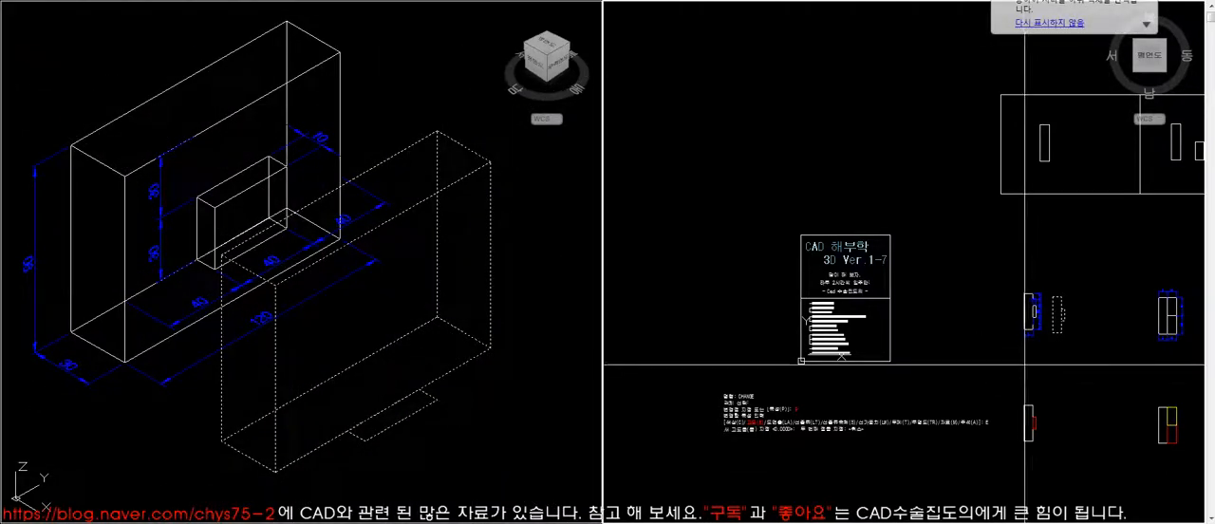
click(1052, 366)
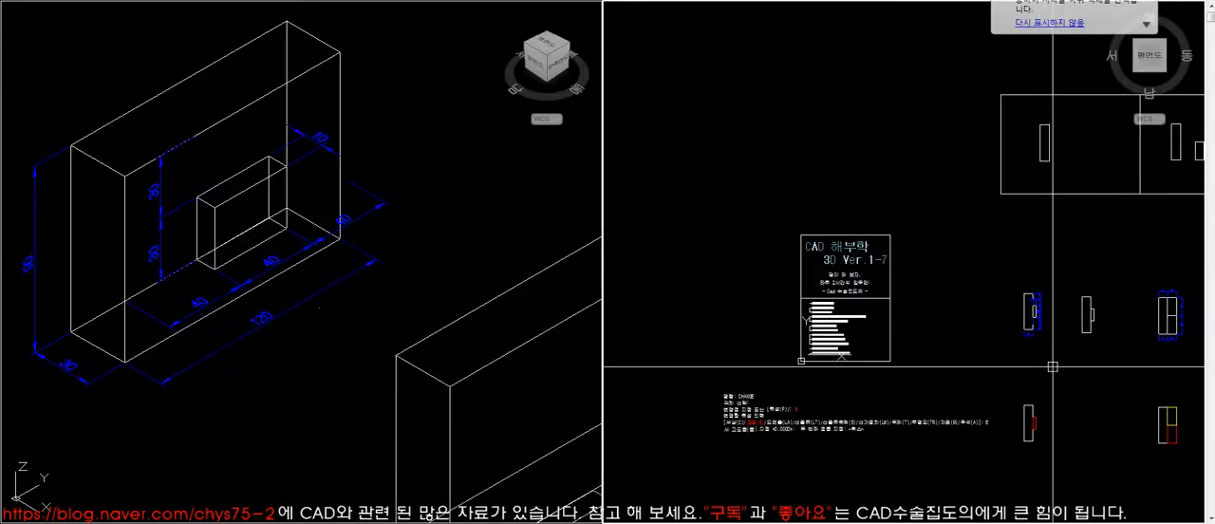
click(430, 289)
scroll(251, 207, down, 4)
scroll(304, 242, up, 3)
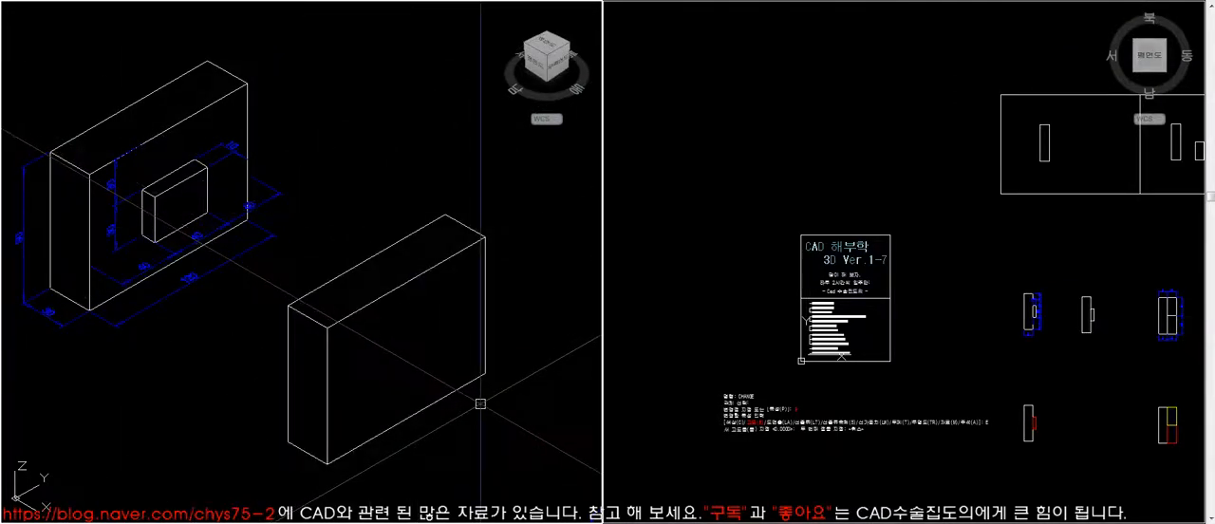
text(re)
key(Return)
- Separate the small rectangle from the block and place its corner on the end of the block's lower front edge
text(change)
key(Return)
click(429, 425)
key(Return)
click(452, 432)
click(515, 452)
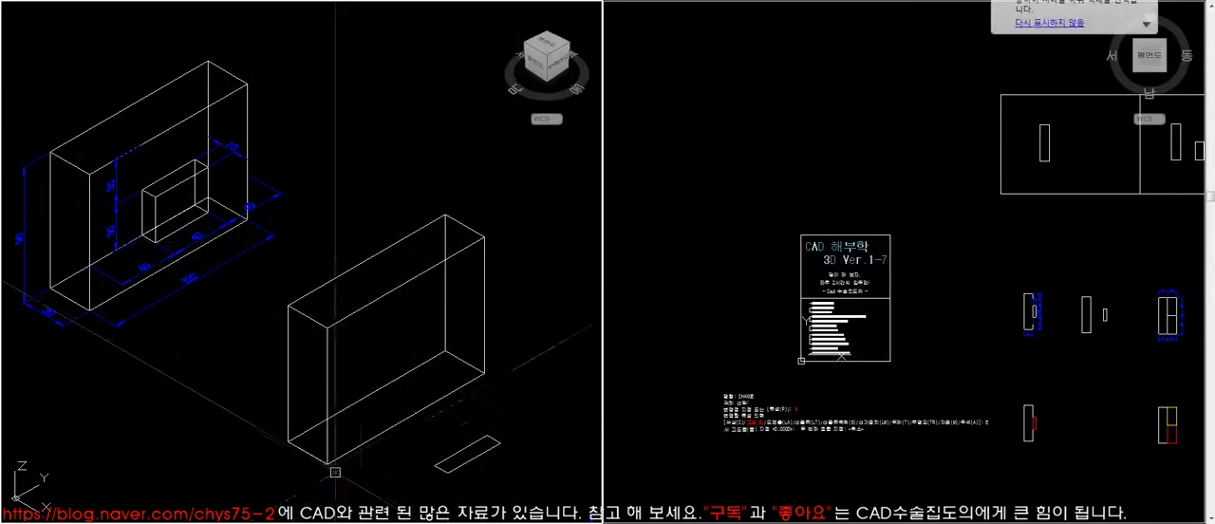
key(Return)
click(436, 466)
click(327, 465)
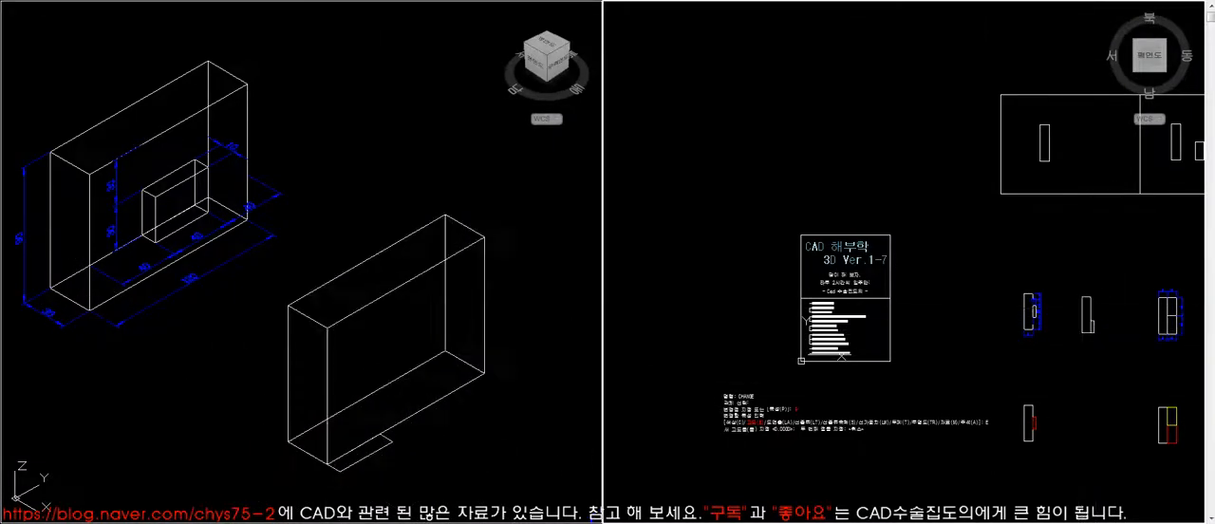
- Move the small rectangle along the block's edge in the Y direction by the dimensioned 40
scroll(868, 263, up, 6)
click(334, 336)
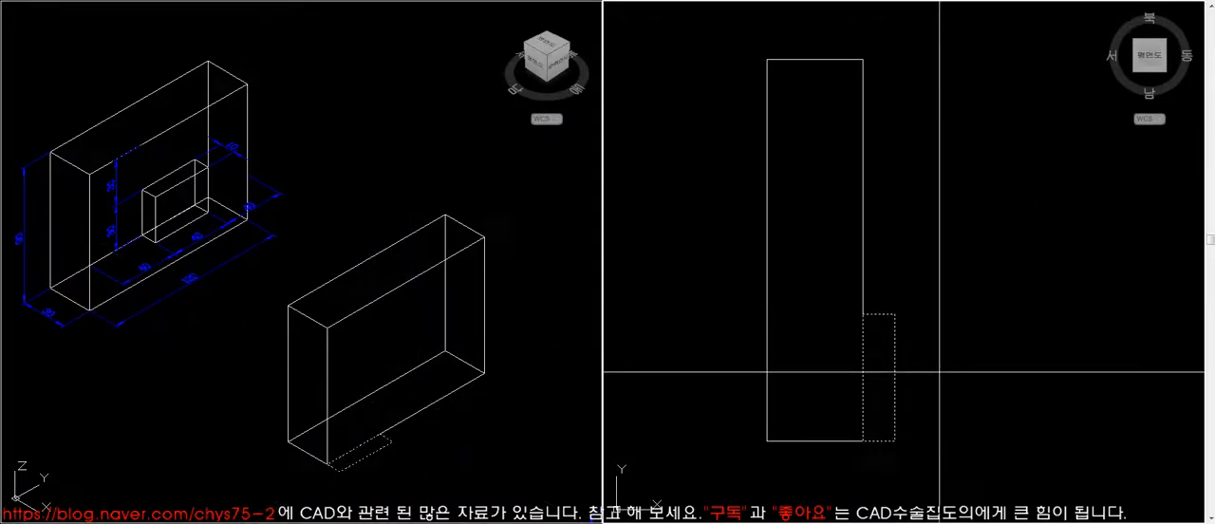
click(946, 385)
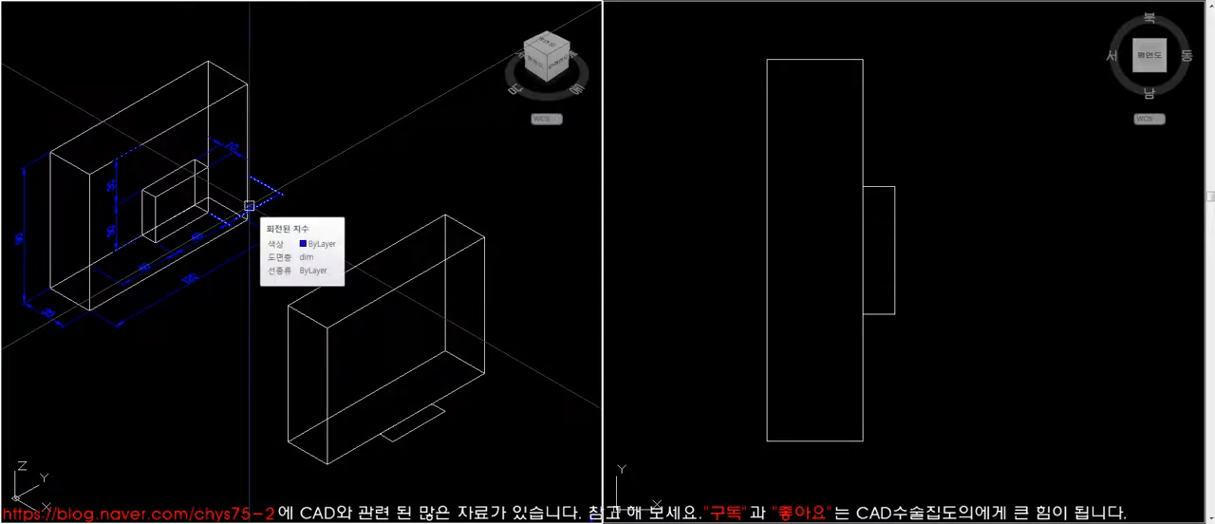
- Change the small rectangle's elevation to 30 with the CHANGE command
click(419, 424)
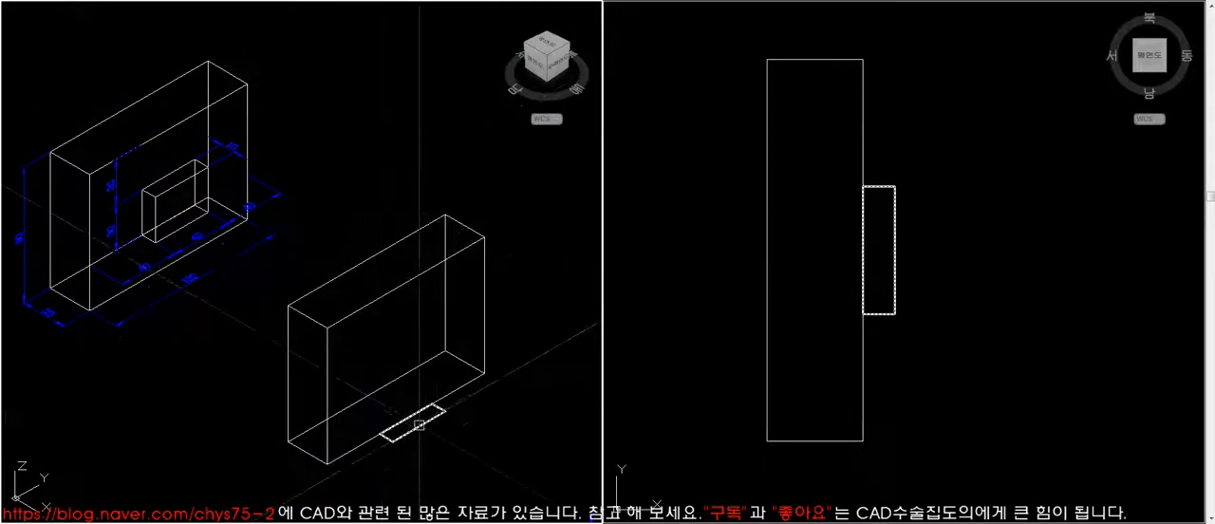
click(399, 436)
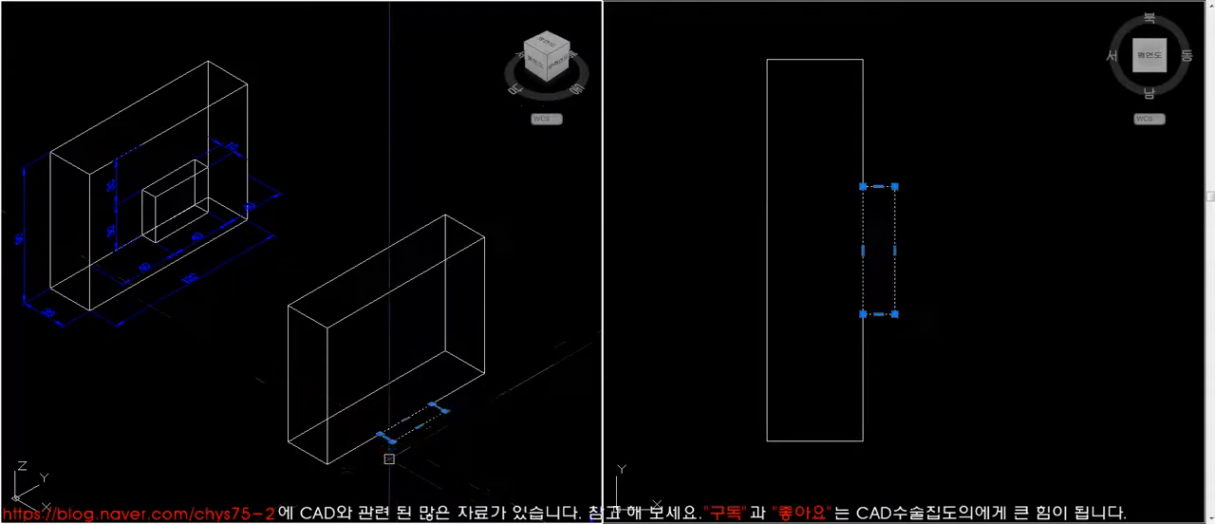
click(384, 428)
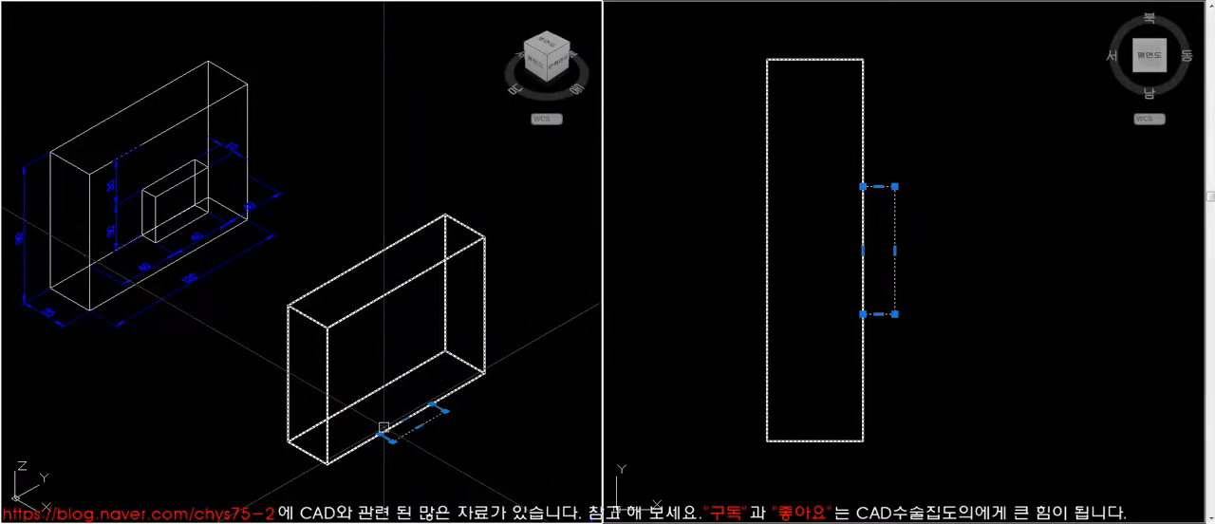
key(Escape)
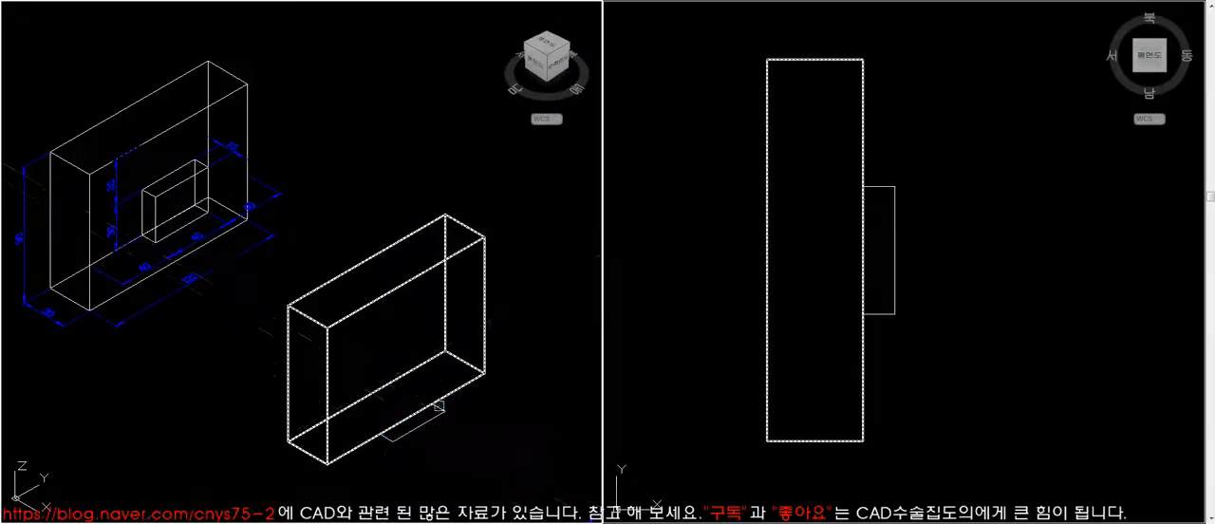
key(Escape)
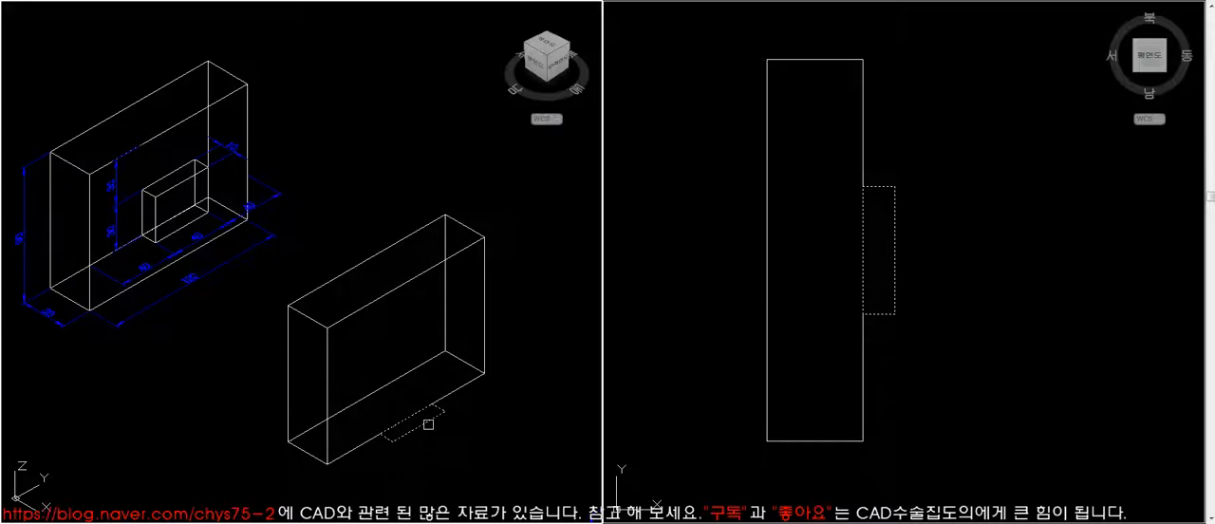
key(space)
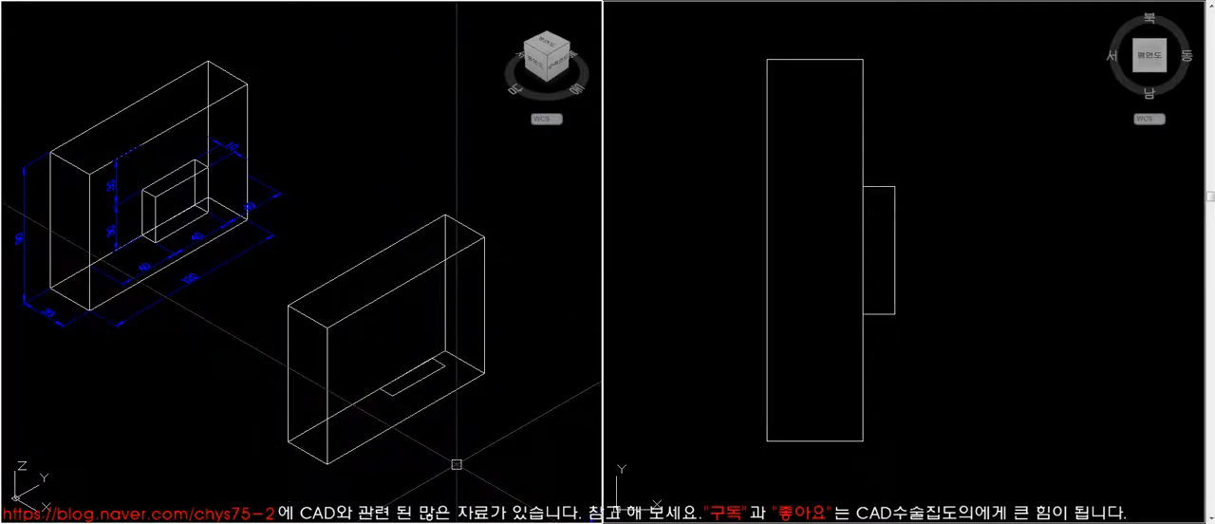
- List the small rectangle's properties to check the Z coordinates of its corners
click(733, 392)
click(578, 428)
click(665, 346)
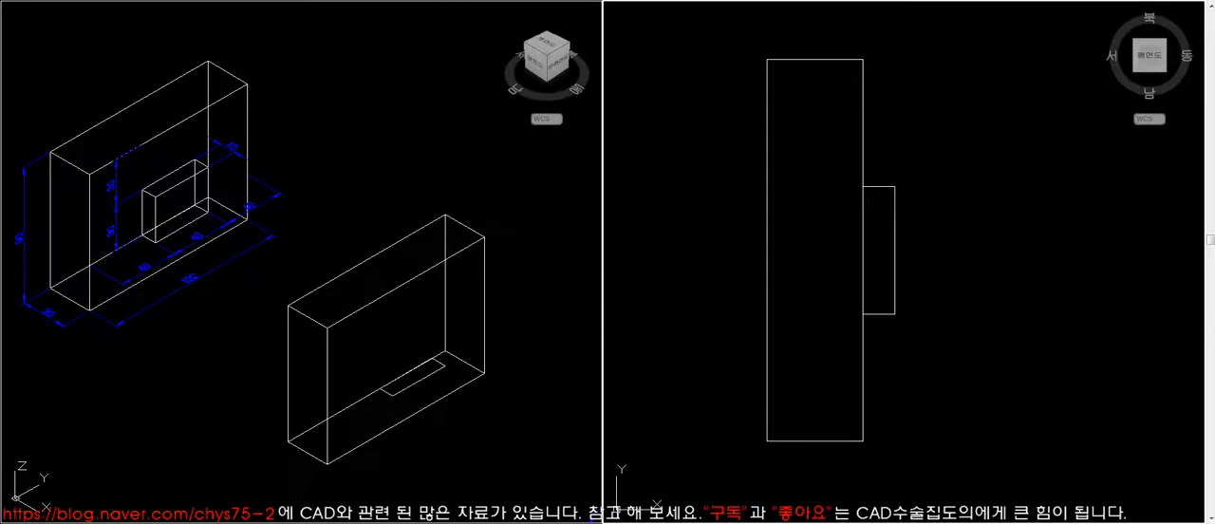
key(Return)
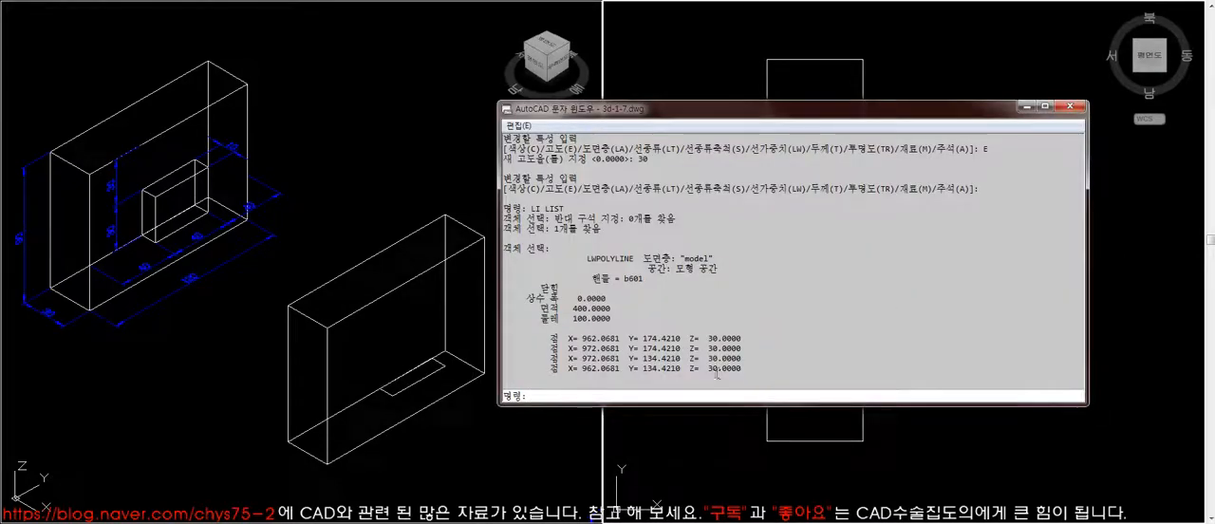
click(1070, 106)
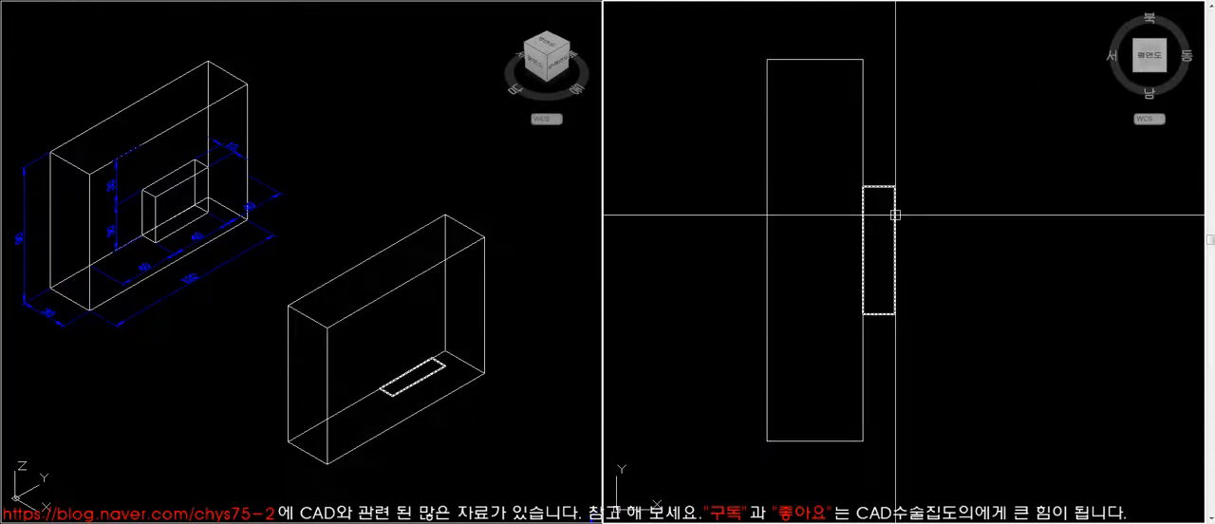
click(525, 415)
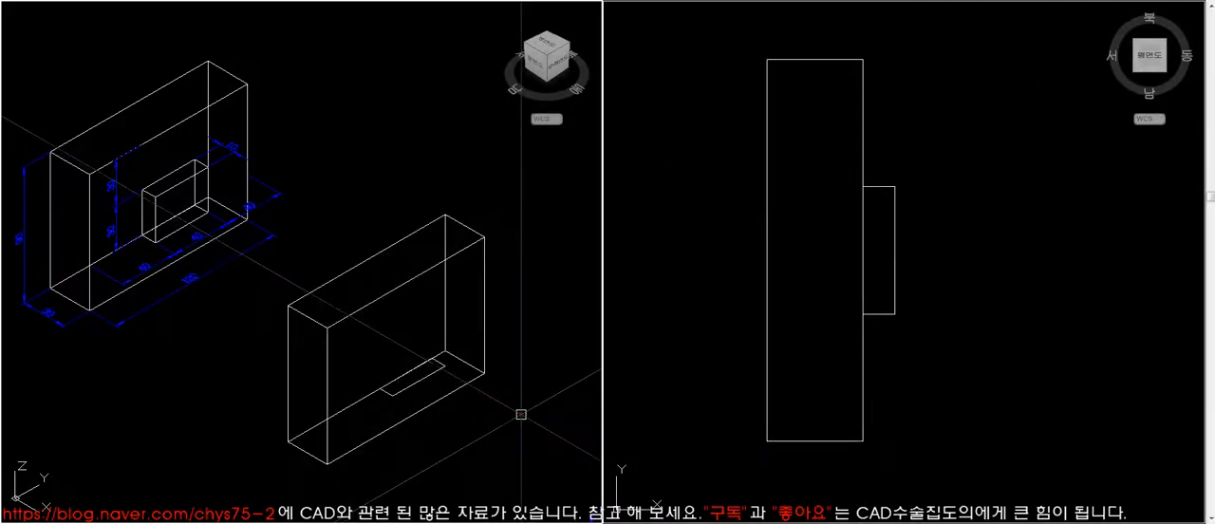
click(430, 373)
key(Return)
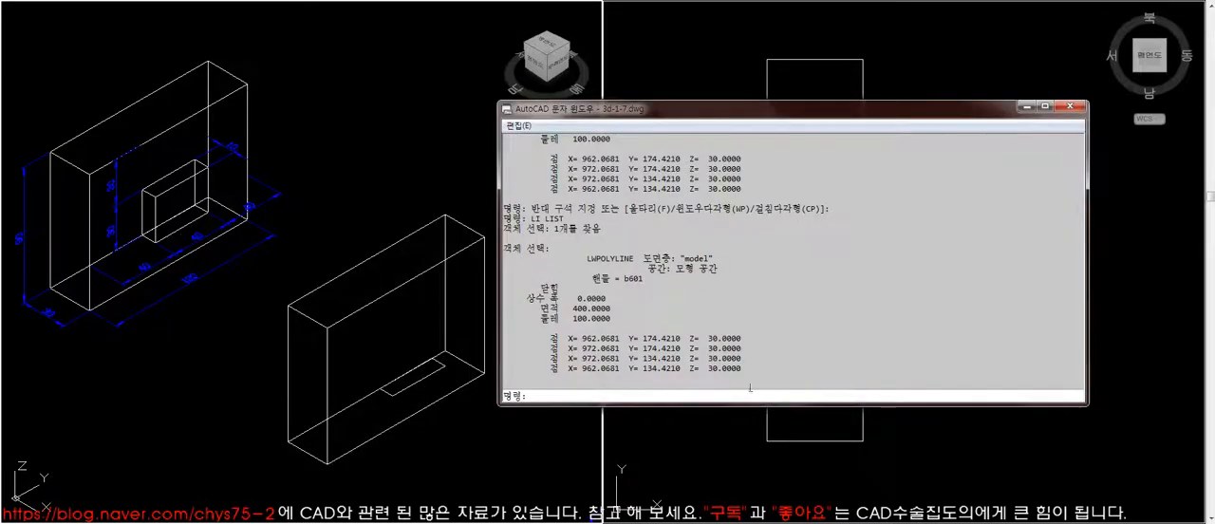
click(1083, 108)
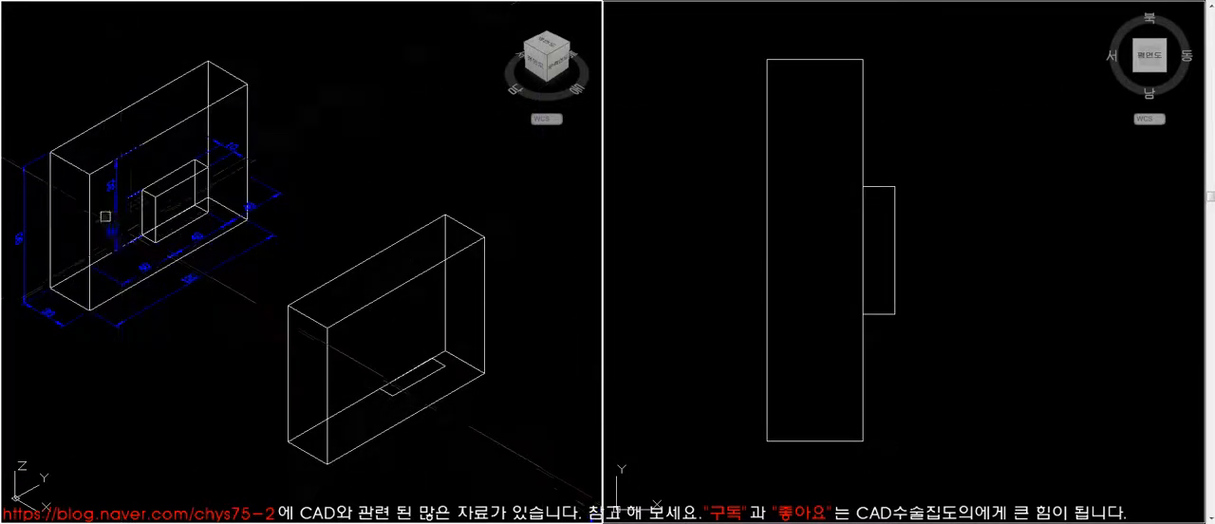
- Extrude the raised small rectangle upward by 30
text(ext)
key(space)
click(415, 383)
key(space)
text(30)
key(space)
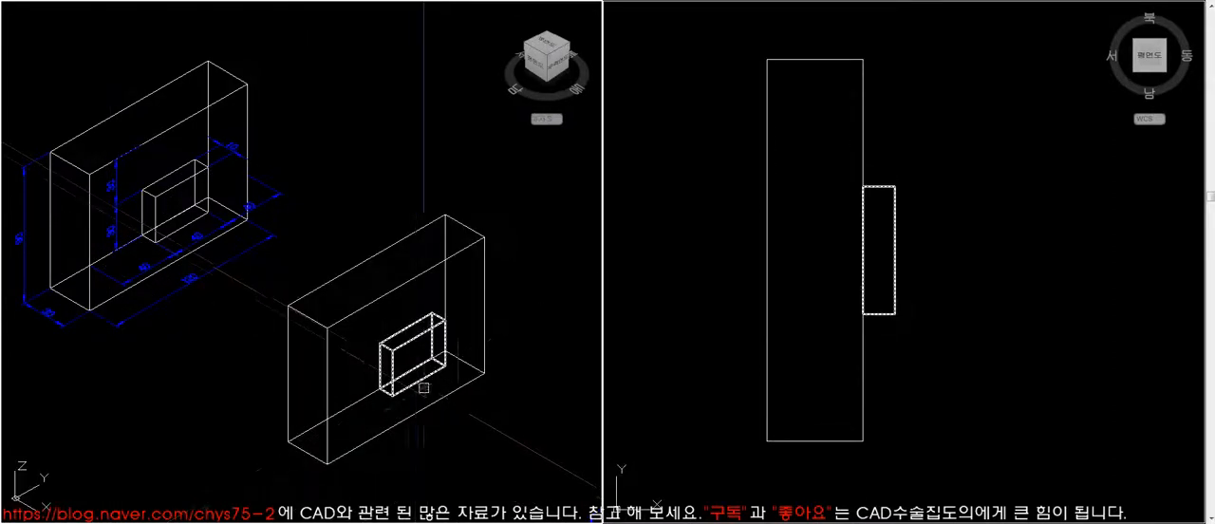
- Hide the hidden lines to compare the finished block with the dimensioned model
text(hi)
key(space)
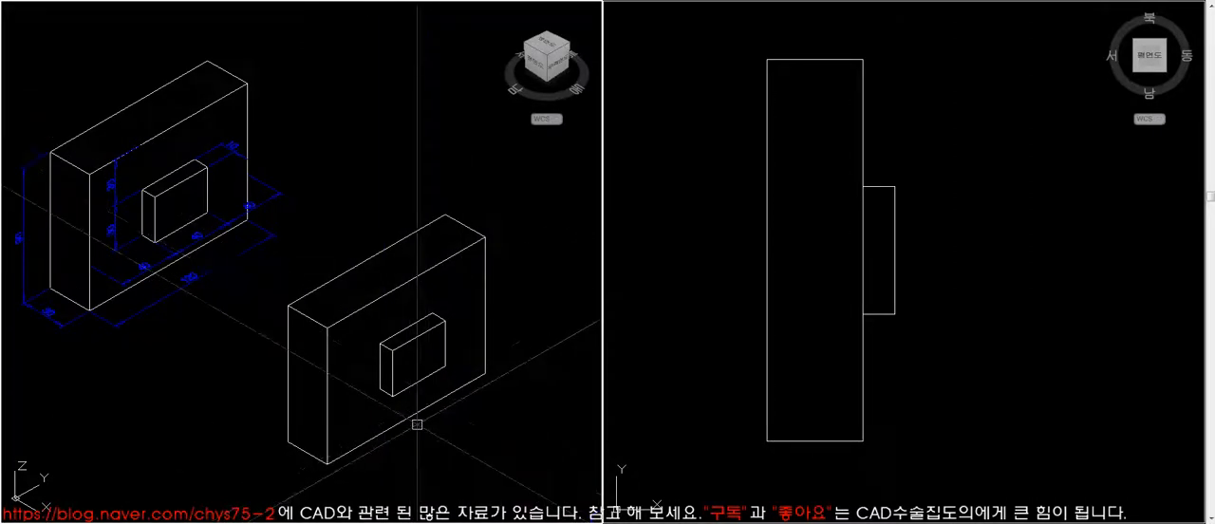
click(413, 378)
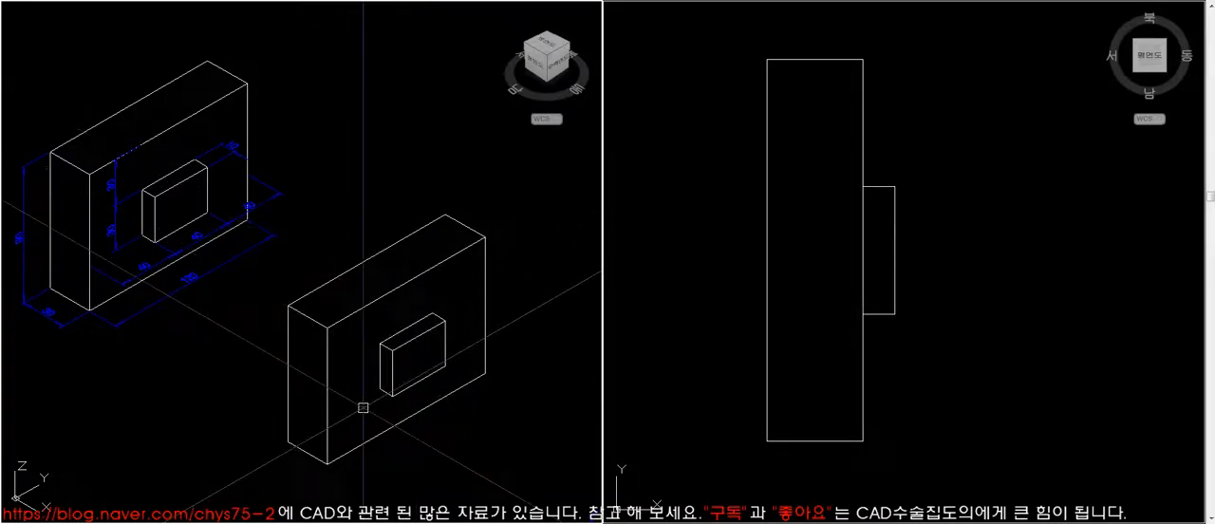
- Bring the next dimensioned block model, the stepped one, into close view in the isometric viewport
middle_click(376, 358)
middle_click(376, 357)
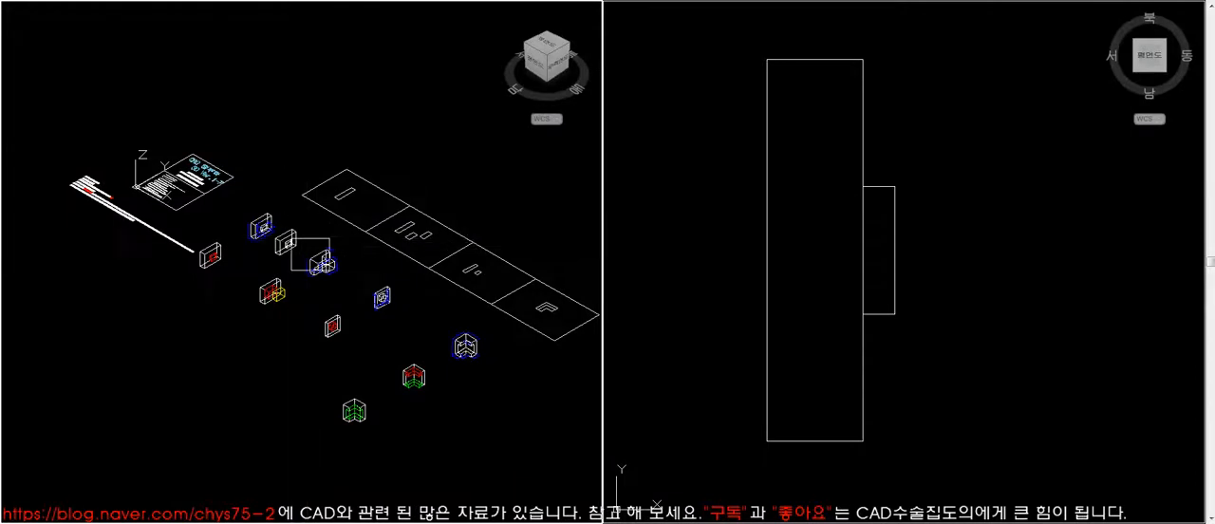
scroll(326, 267, up, 10)
click(122, 86)
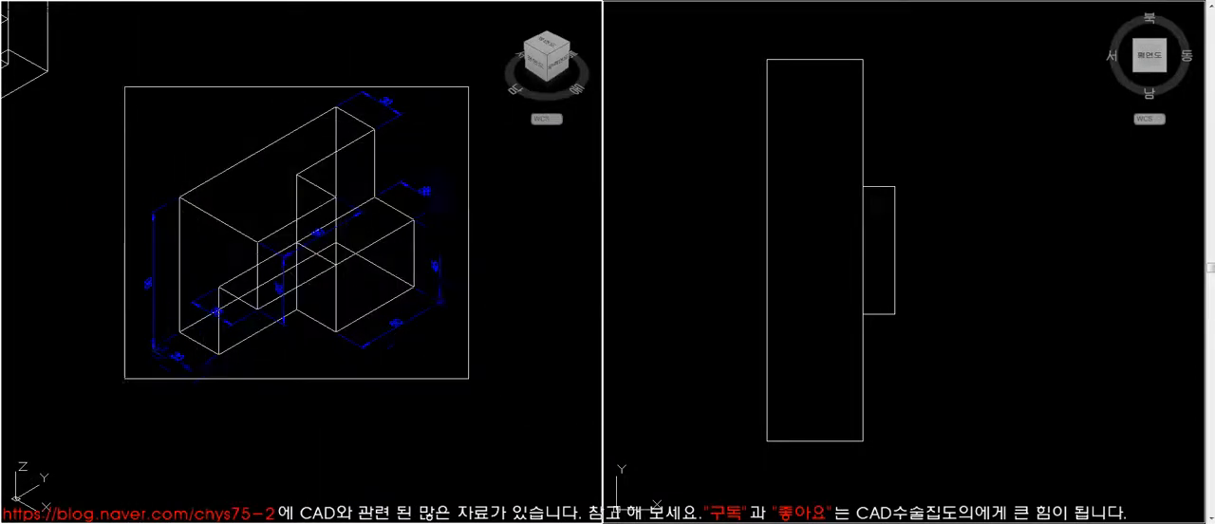
- Hide the hidden lines in the isometric viewport to examine the dimensioned stepped block
click(492, 405)
text(hi)
key(Return)
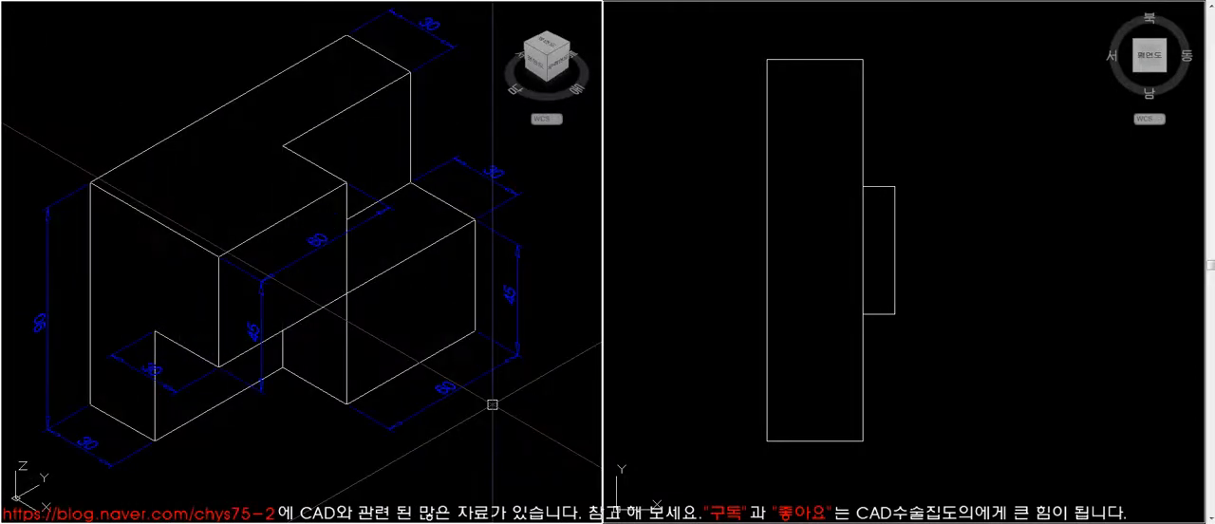
- List the properties of the stepped block's three profile rectangles in the plan viewport to check their corner coordinates
click(706, 392)
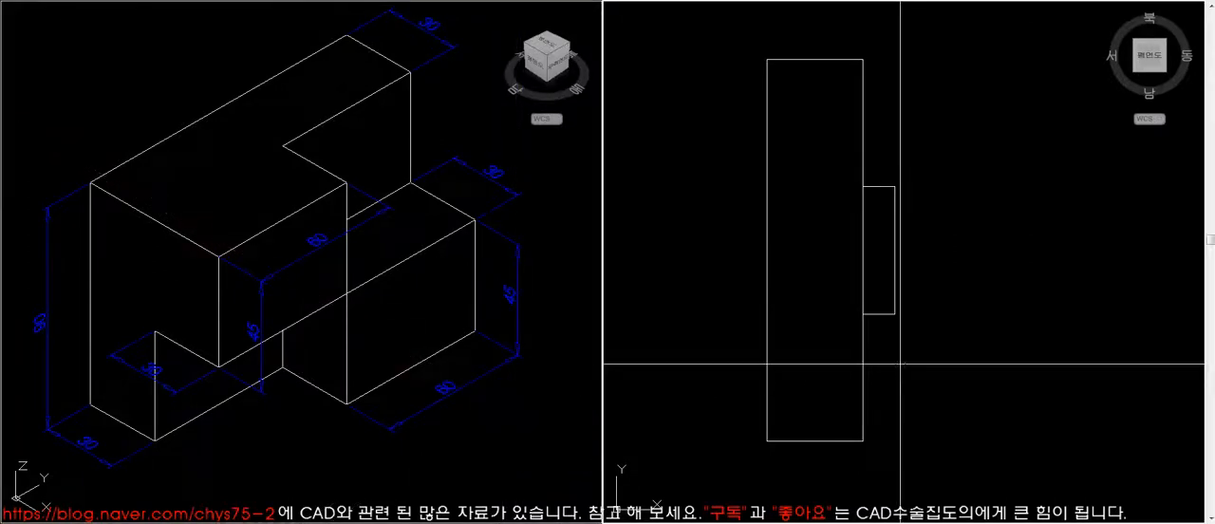
middle_click(924, 296)
middle_click(924, 295)
click(876, 88)
click(1008, 301)
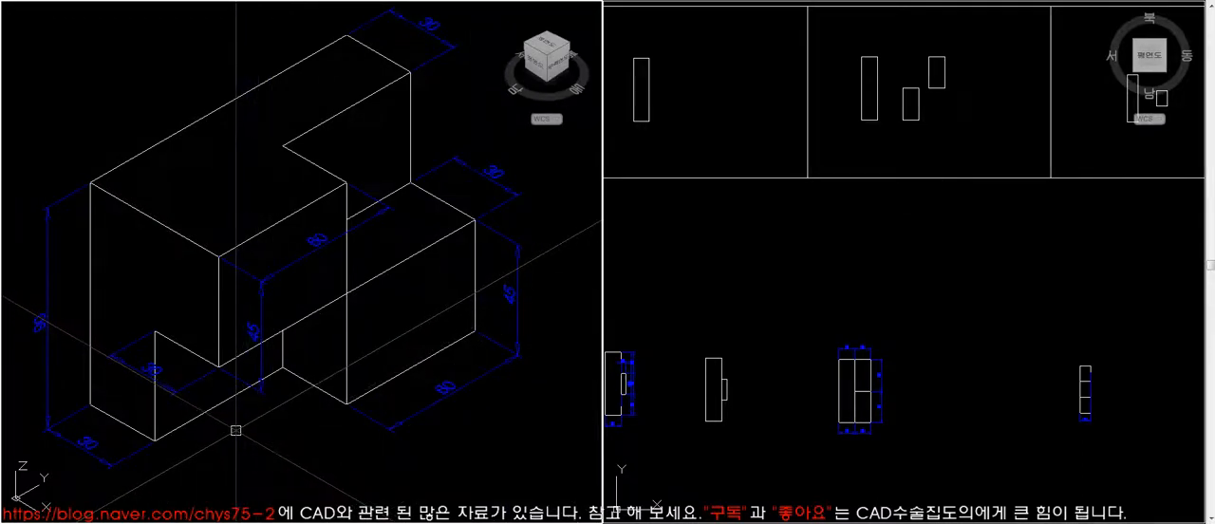
click(901, 288)
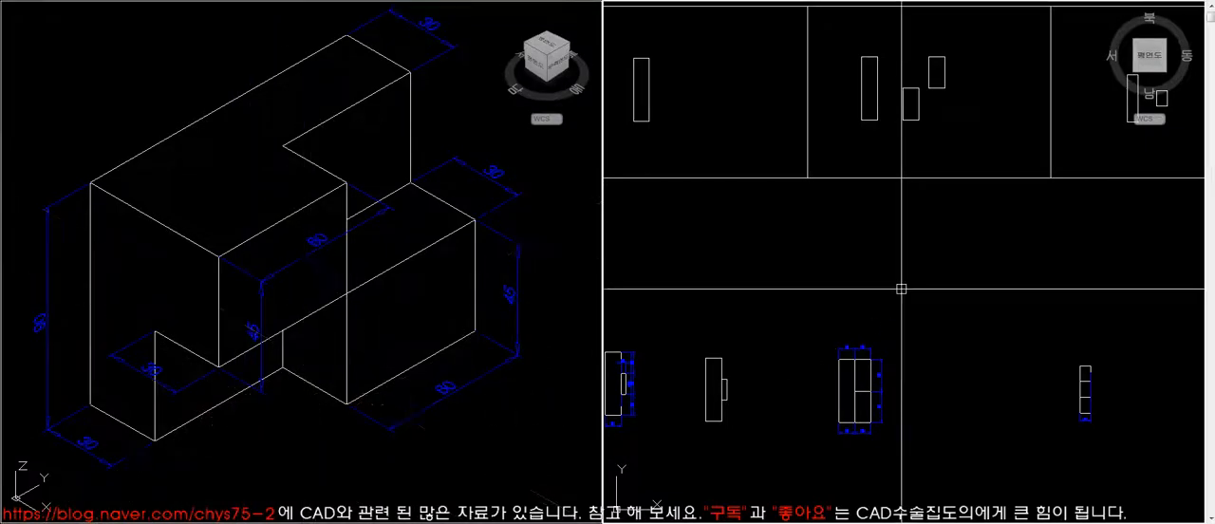
click(950, 128)
click(857, 57)
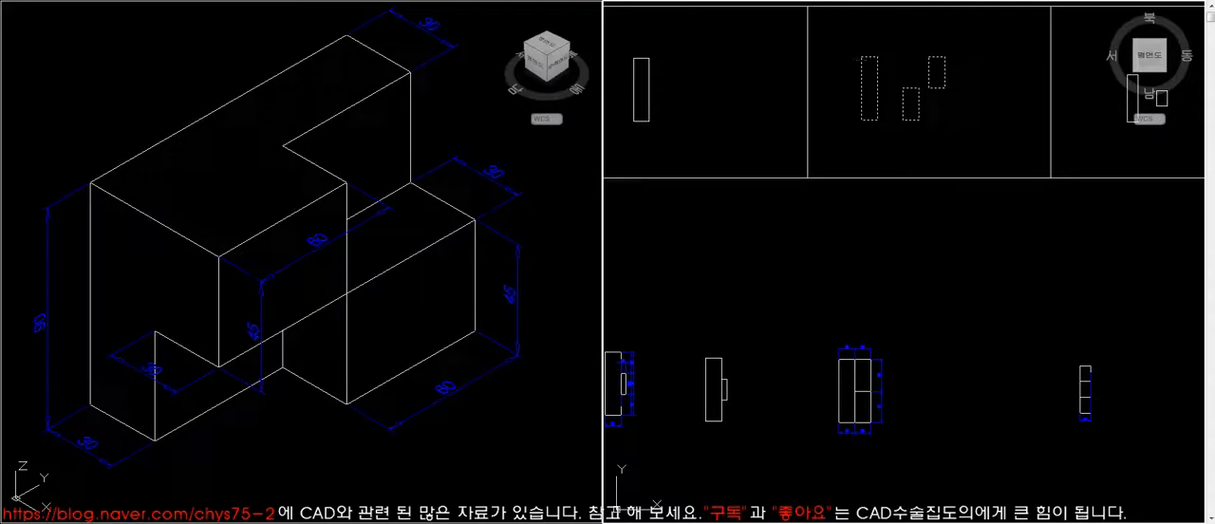
key(Return)
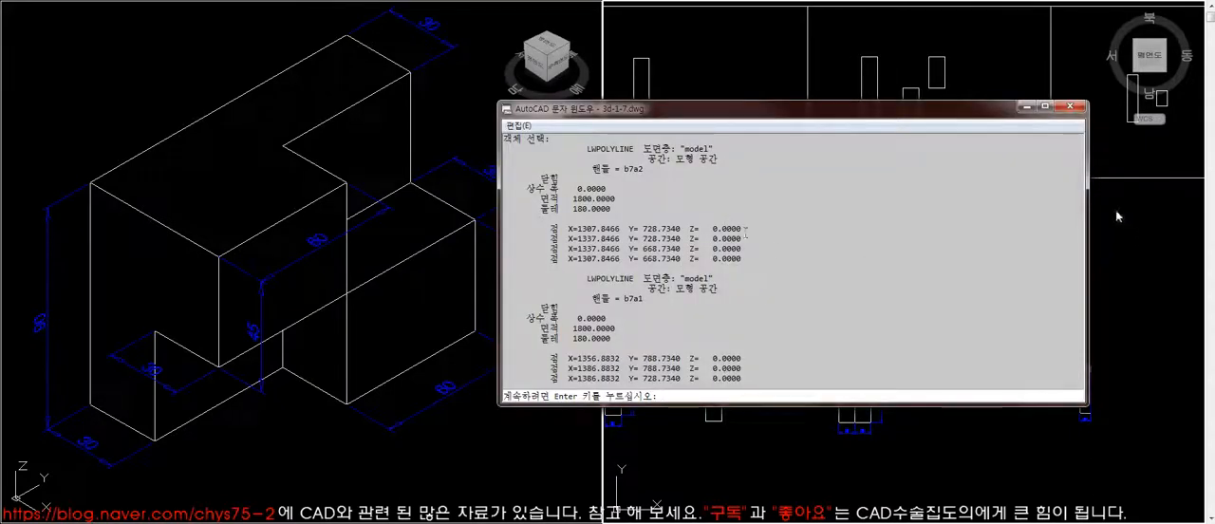
key(Return)
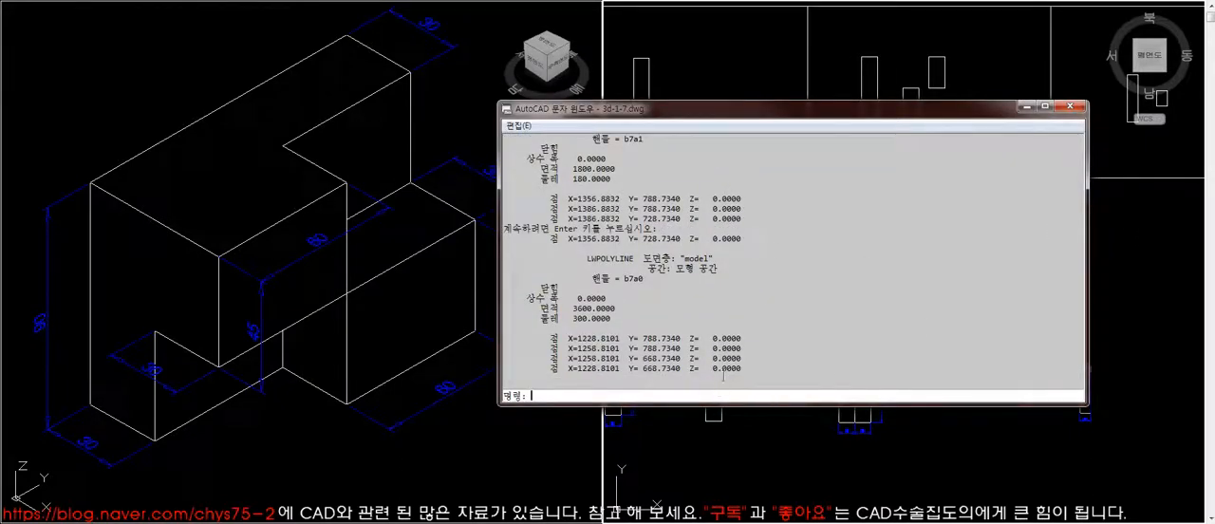
click(1068, 108)
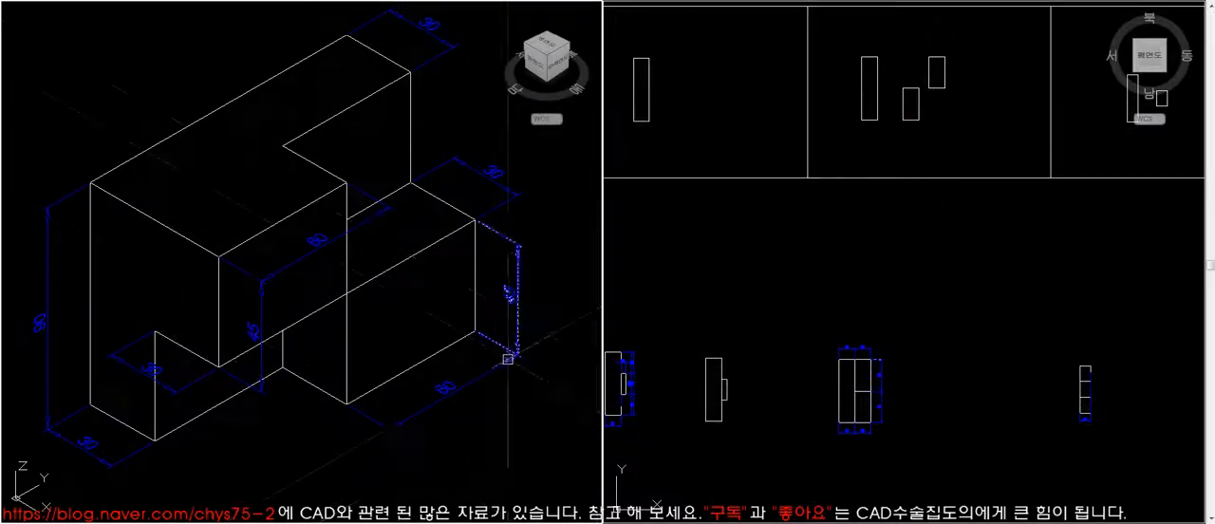
- Bring the coloured version of the stepped block into close view and hide its hidden lines
scroll(254, 275, down, 8)
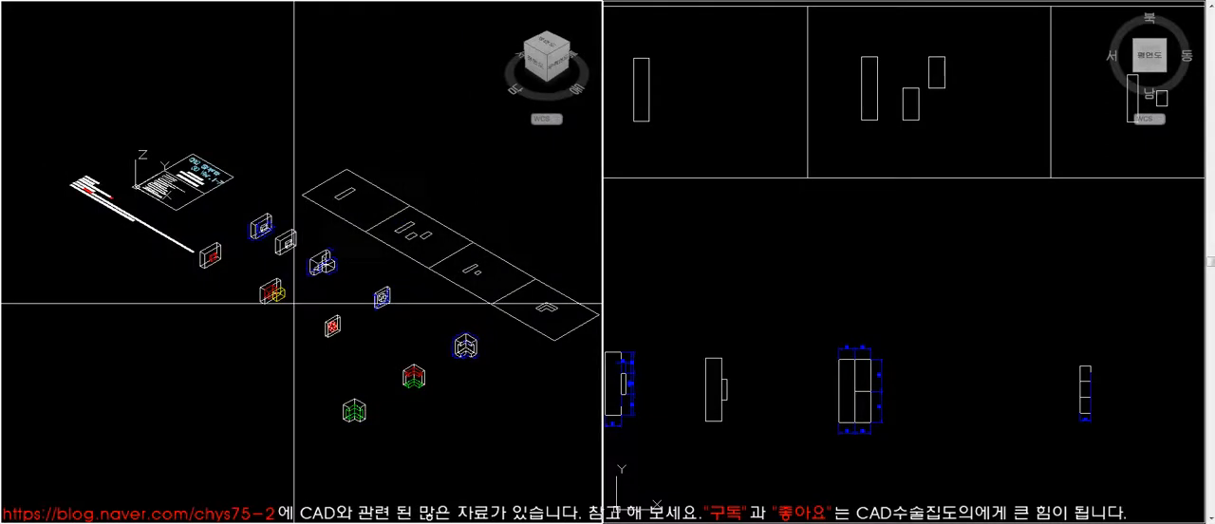
scroll(274, 296, up, 8)
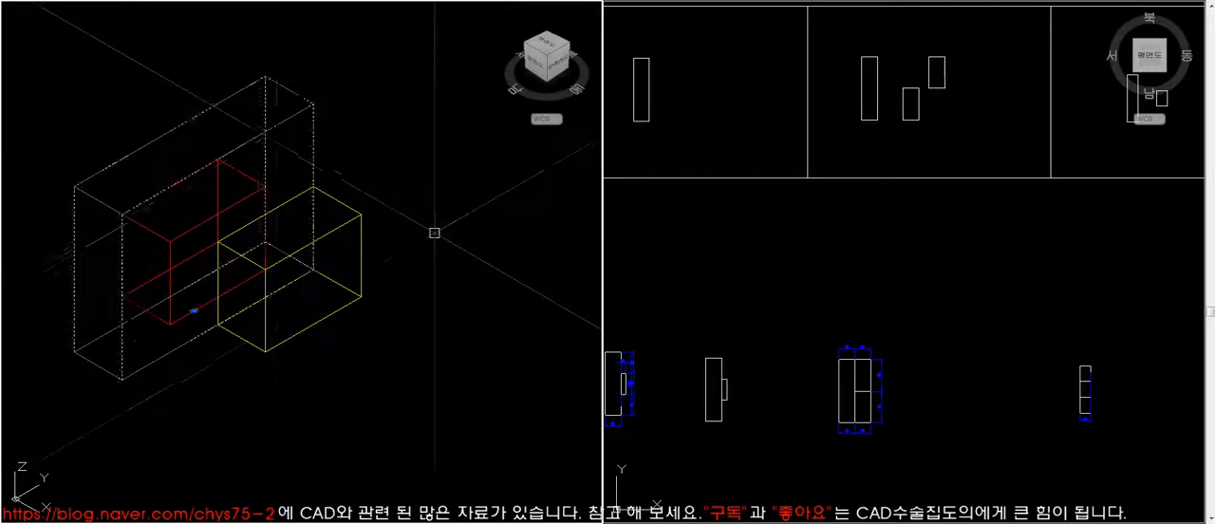
text(hi)
key(Return)
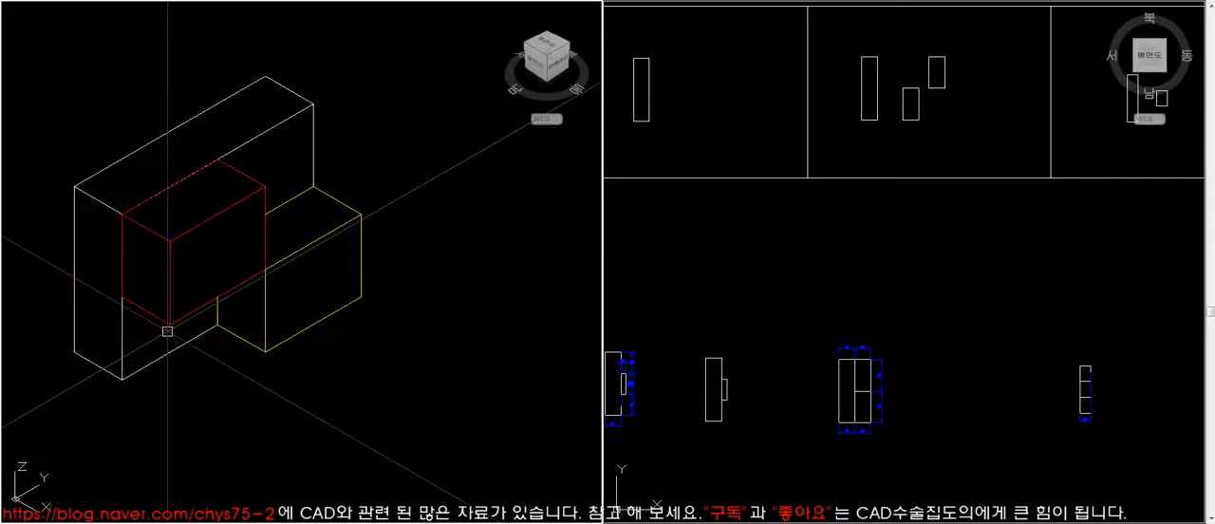
- Highlight the red and yellow blocks to examine how the stepped model is composed
click(167, 326)
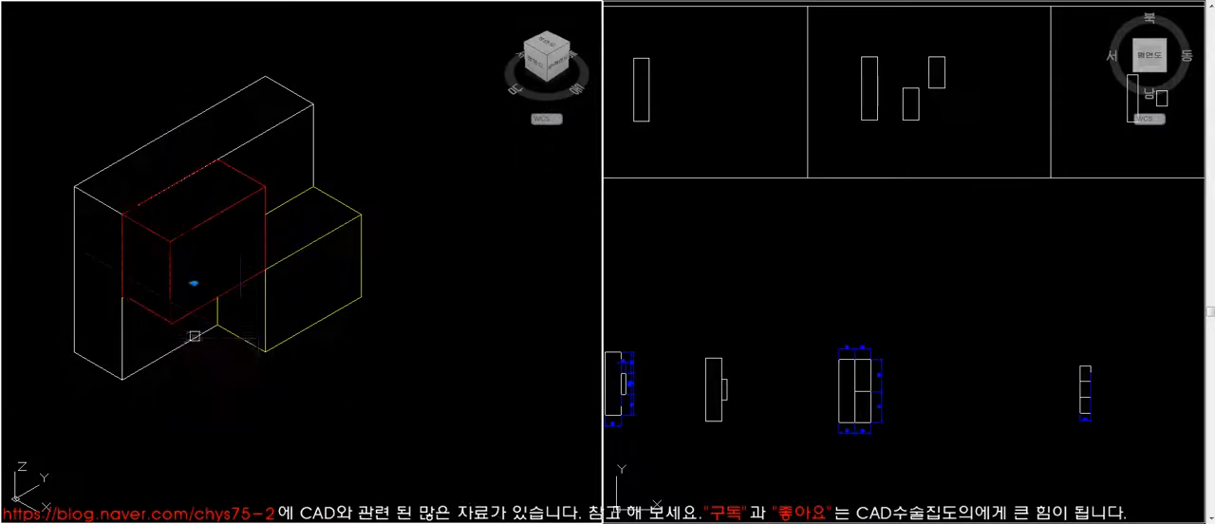
click(255, 344)
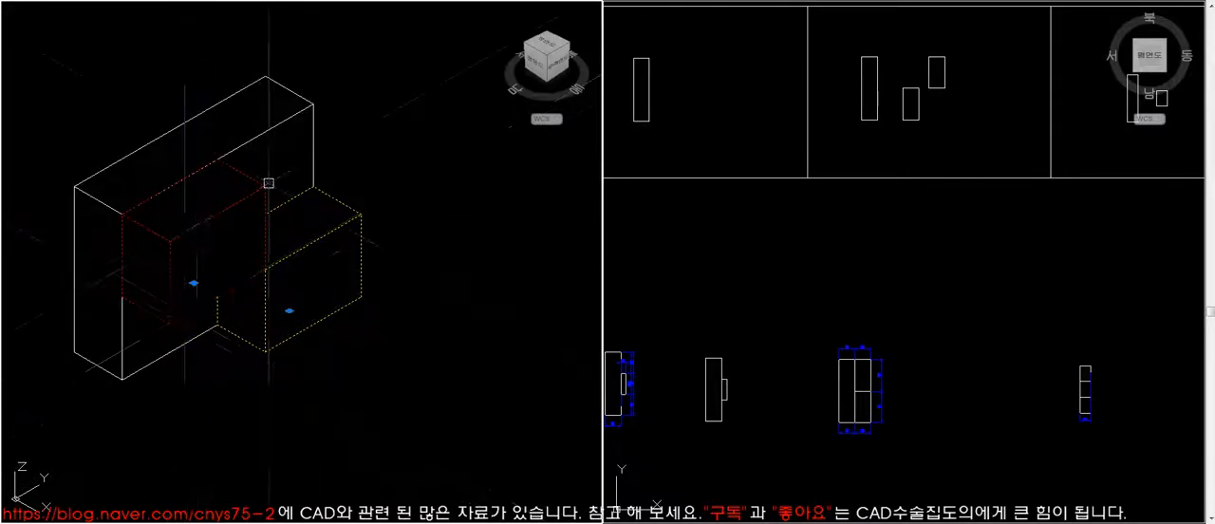
click(277, 123)
key(Escape)
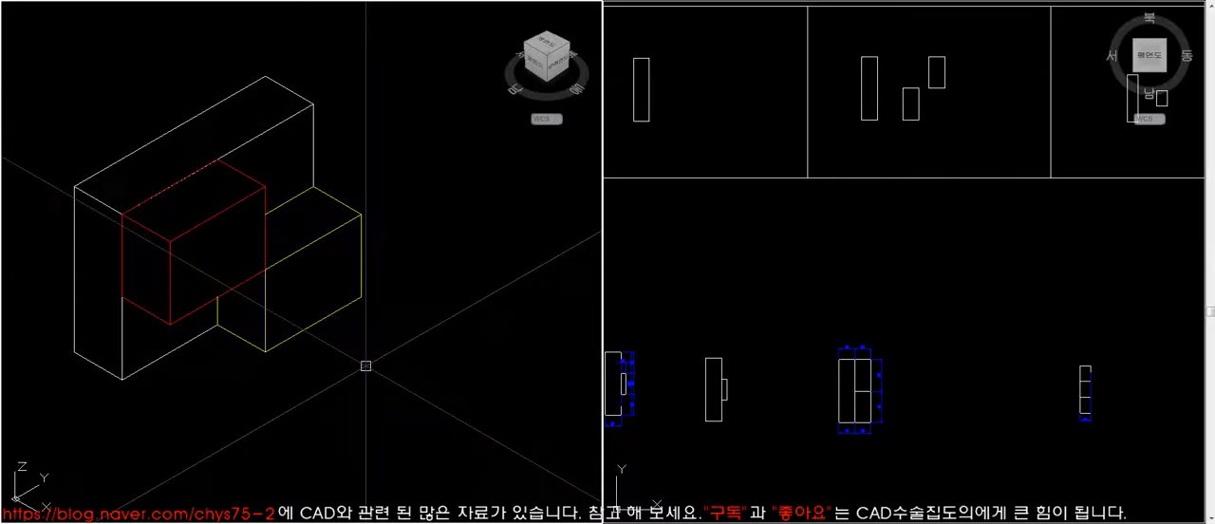
click(198, 218)
click(317, 237)
key(Escape)
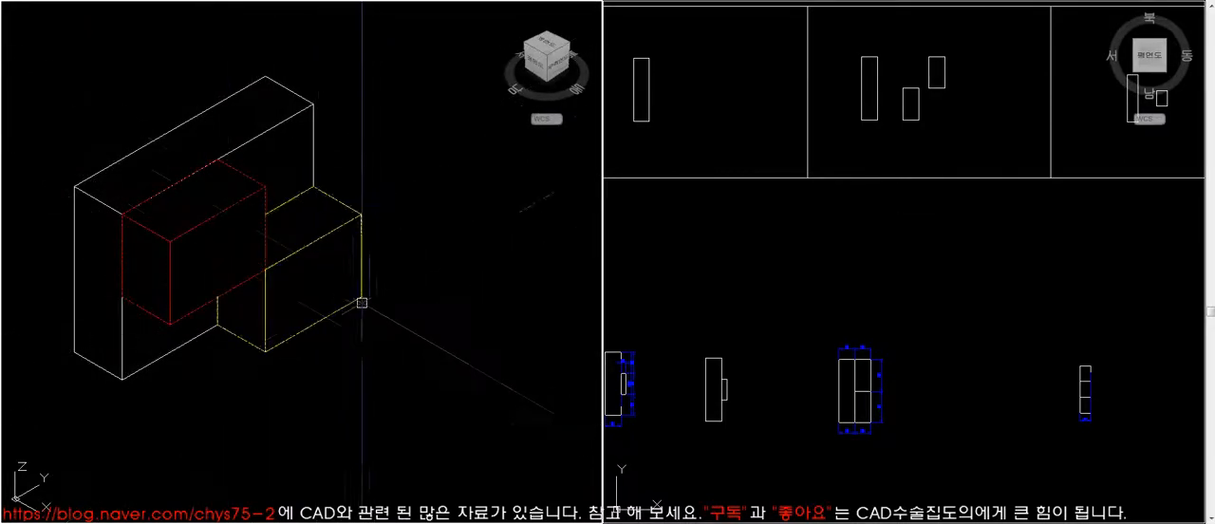
click(309, 243)
key(Escape)
- Regenerate the isometric view and try moving the yellow block by its corner towards the tall block
text(re)
key(Return)
click(245, 199)
key(Return)
click(360, 296)
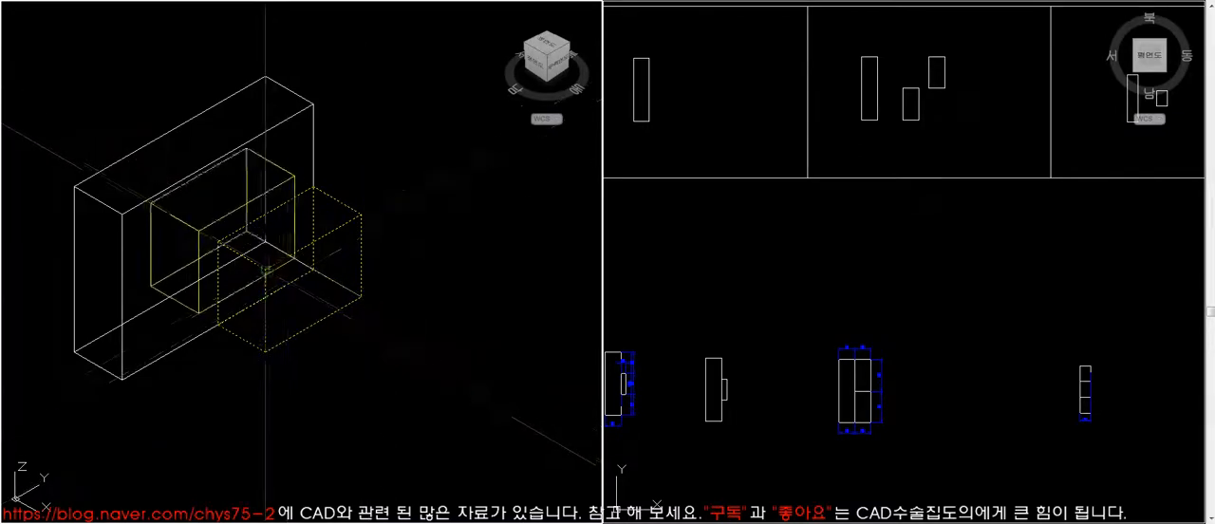
click(266, 269)
key(Return)
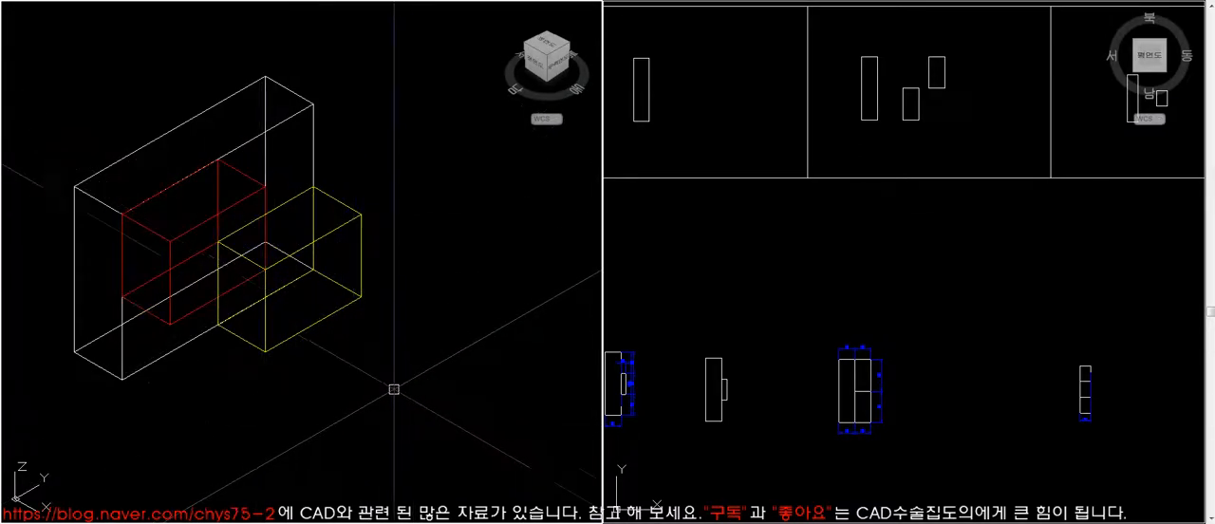
- Bring the dimensioned stepped block back into close view and hide its hidden lines to study its dimensions
scroll(361, 394, down, 4)
middle_drag(353, 378, 234, 375)
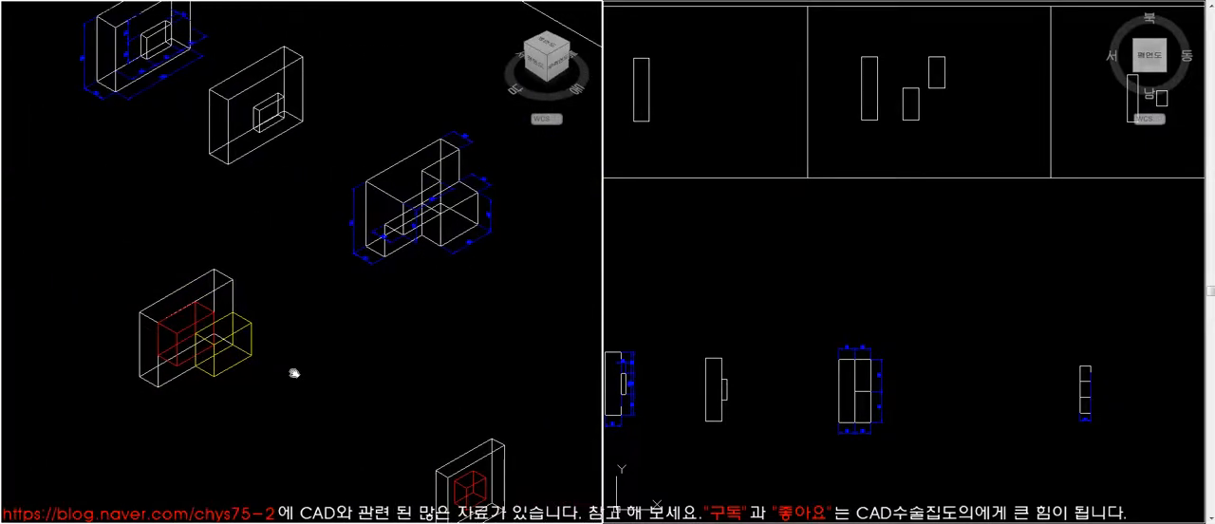
click(418, 218)
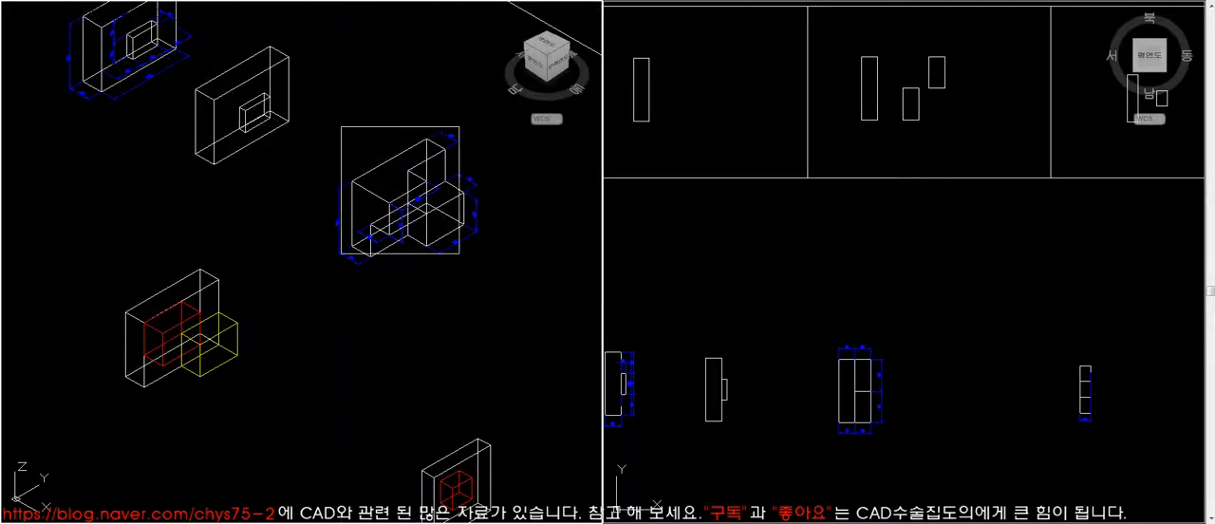
scroll(447, 190, up, 5)
middle_drag(504, 369, 458, 352)
scroll(450, 348, down, 3)
text(z)
key(space)
click(155, 114)
click(540, 446)
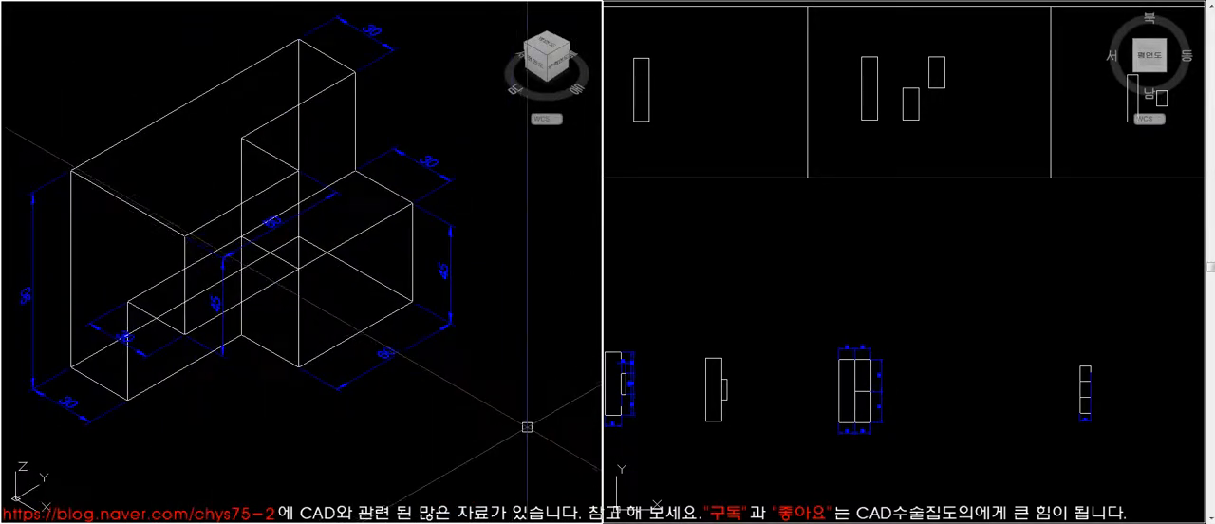
text(hi)
key(space)
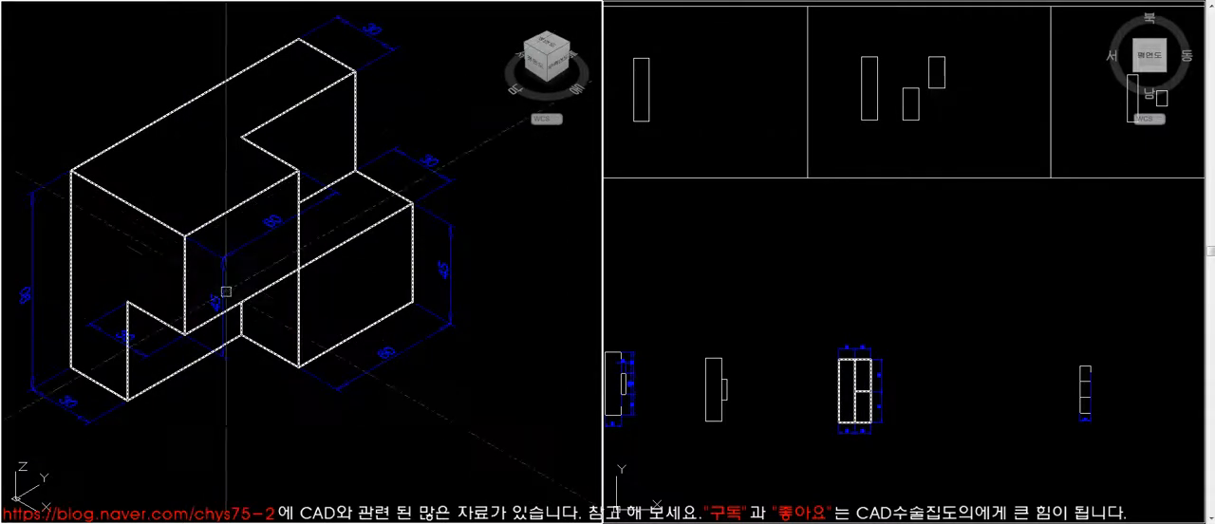
- Move the stepped block's long rectangle from its profile frame to beside the dimensioned model in the plan viewport
shift+middle_drag(393, 399, 383, 361)
scroll(382, 360, down, 2)
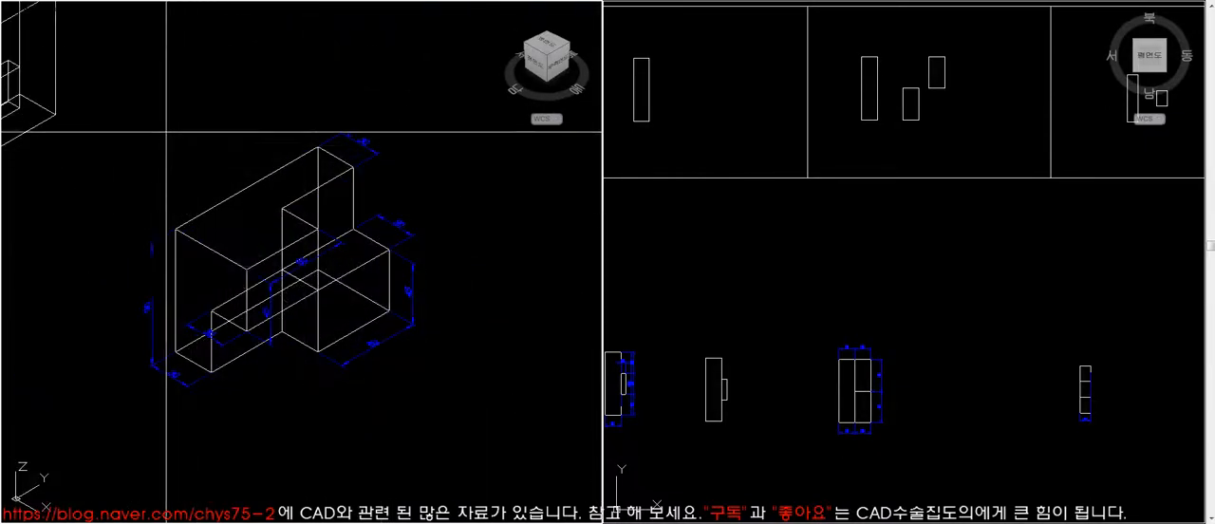
click(519, 443)
middle_drag(512, 437, 494, 419)
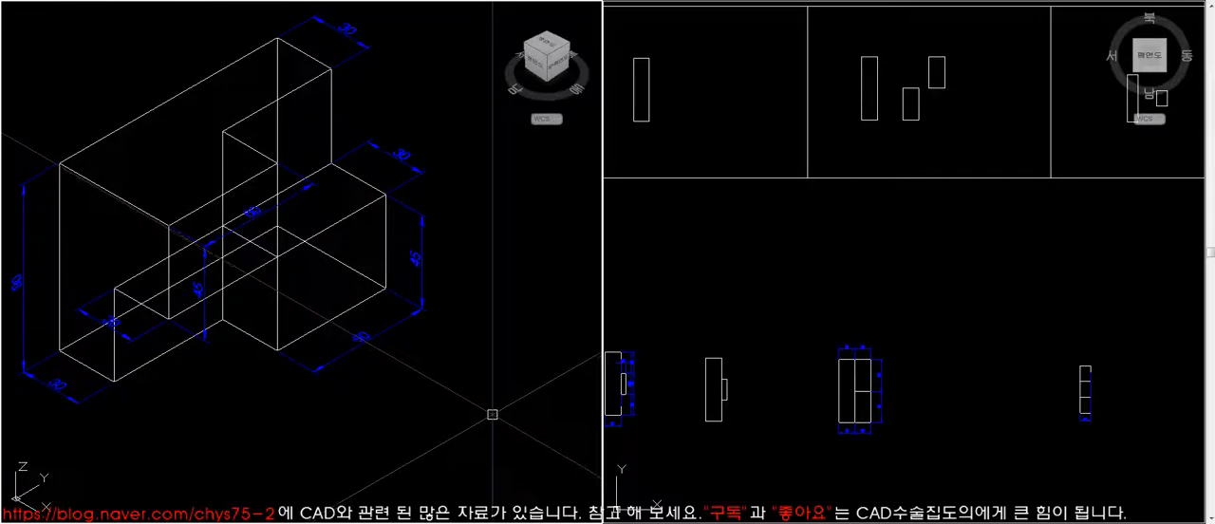
click(850, 319)
text(co)
key(space)
click(877, 119)
key(space)
click(870, 95)
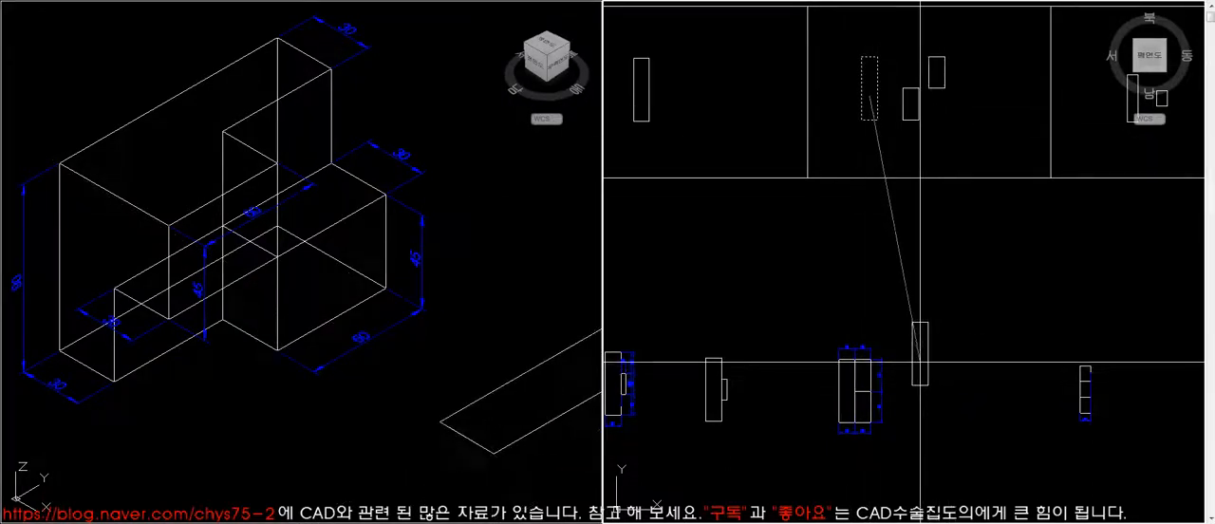
click(902, 402)
- Extrude the long rectangle upward by 90 in the isometric viewport
click(515, 405)
click(483, 410)
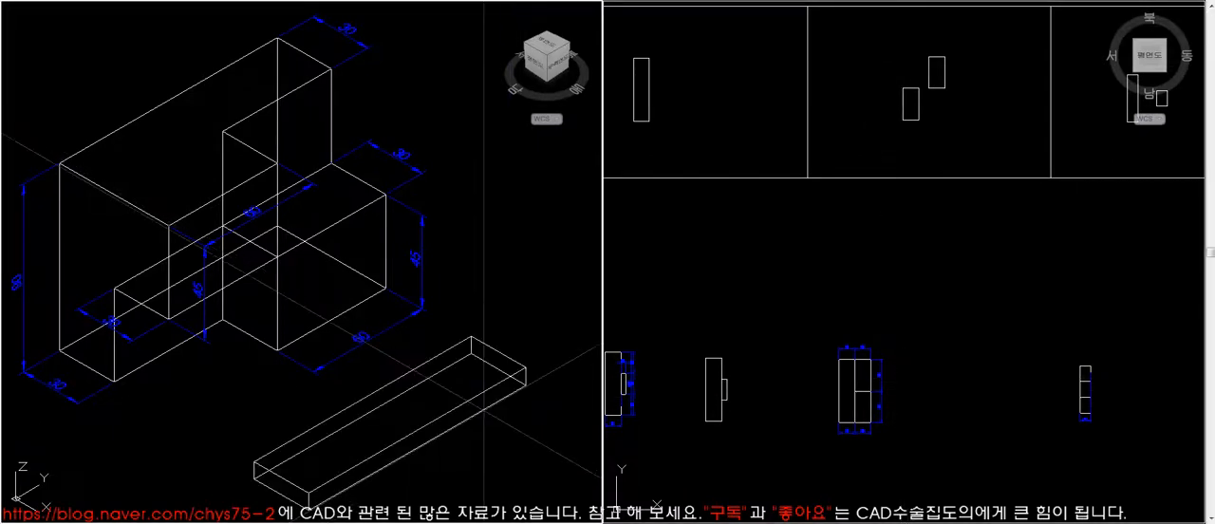
text(90)
key(Return)
- Move the tall block farther away from the dimensioned model and hide the hidden lines
scroll(338, 234, down, 6)
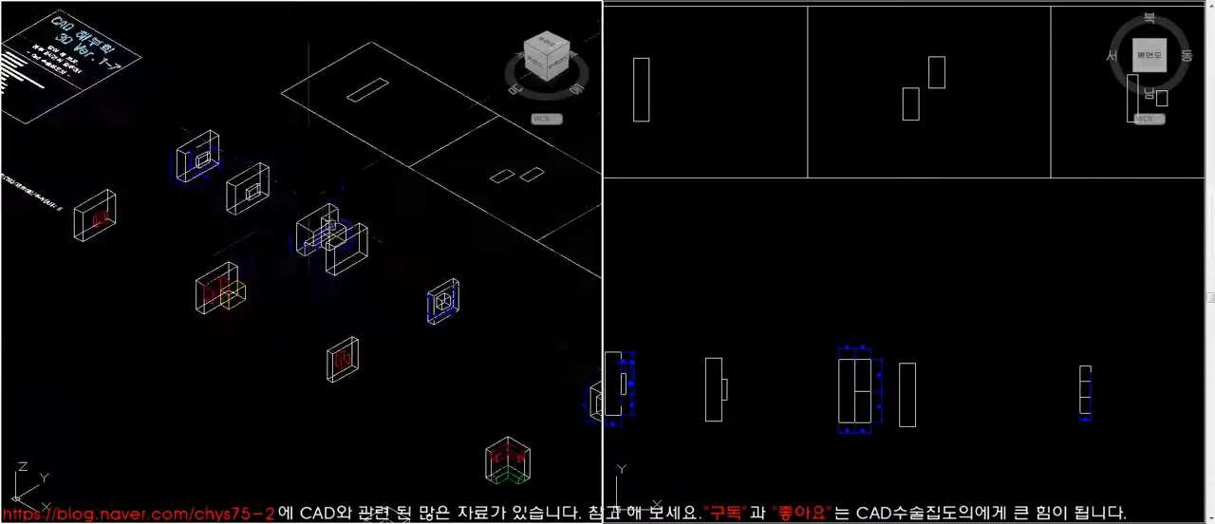
scroll(311, 221, up, 6)
click(361, 296)
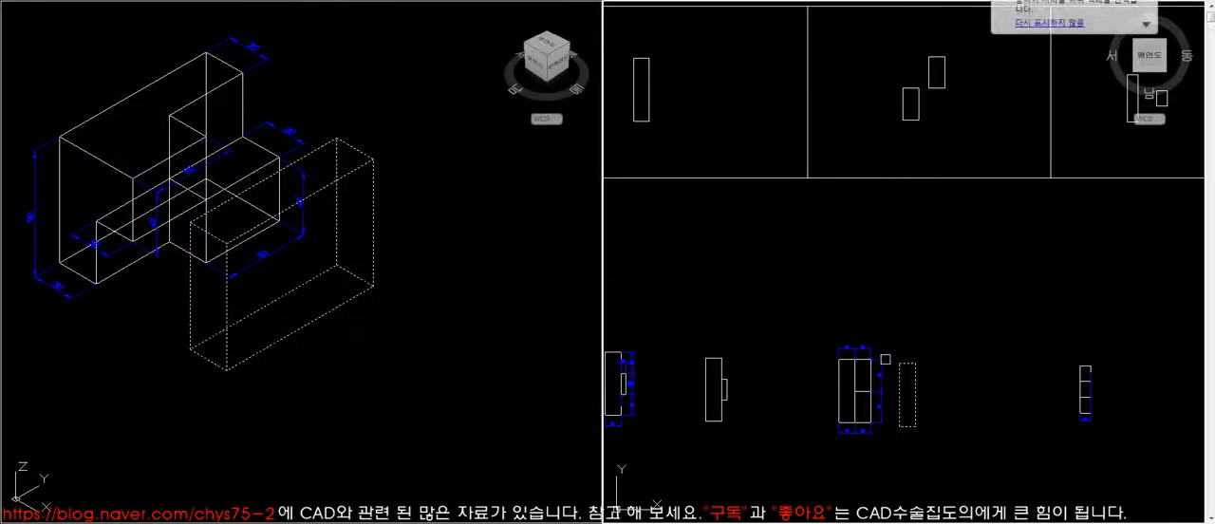
key(space)
click(910, 364)
click(970, 383)
text(hi)
key(Return)
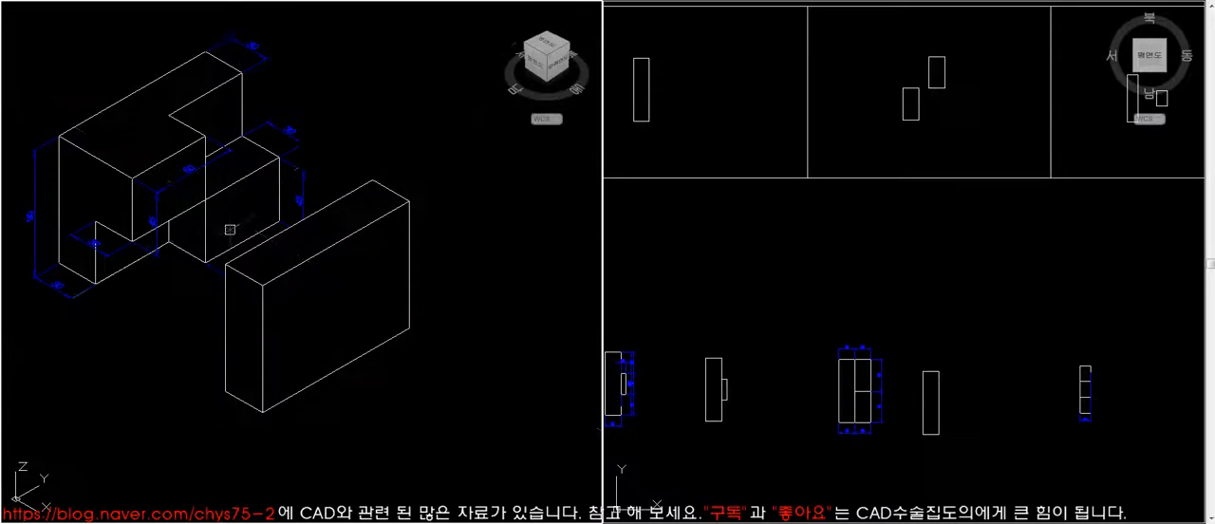
- Move the upper small rectangle from the profile frame to beside the tall block in the plan viewport
text(m)
key(Return)
click(945, 73)
key(Return)
click(944, 72)
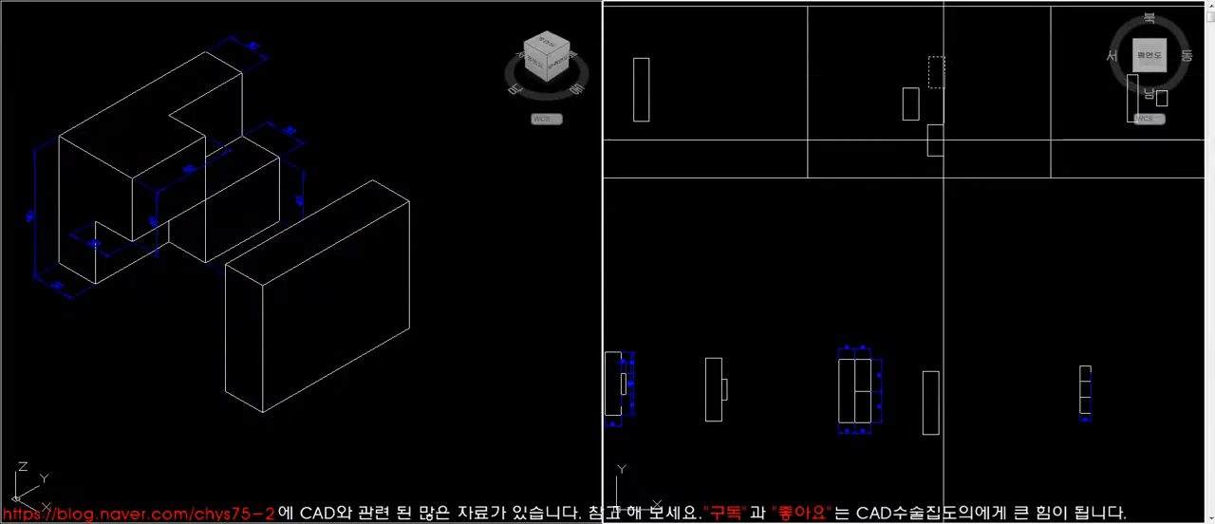
click(976, 351)
- Extrude the moved small rectangle upward by 45
click(554, 228)
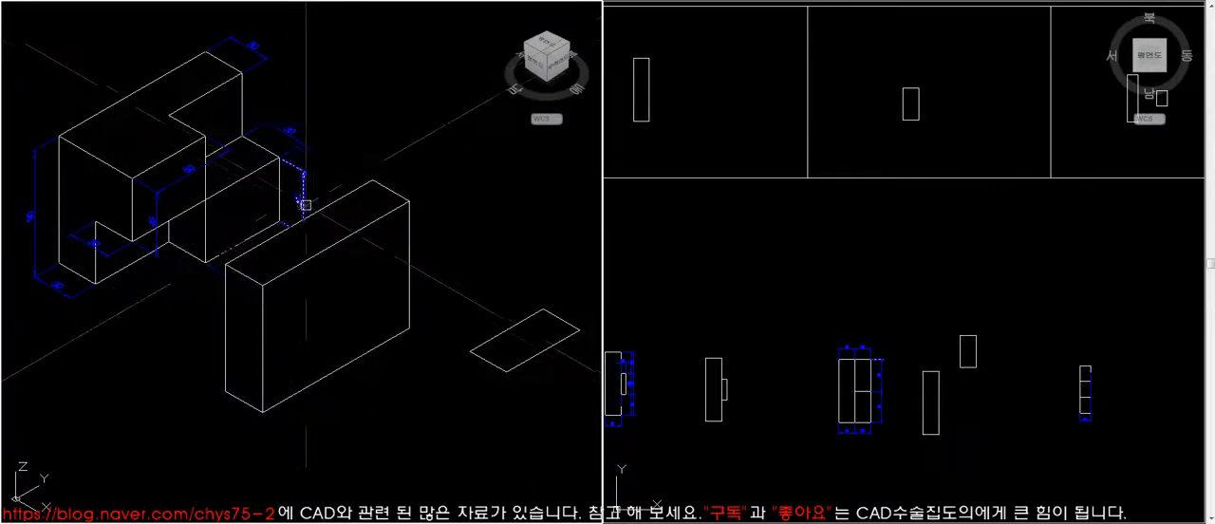
click(521, 364)
key(Return)
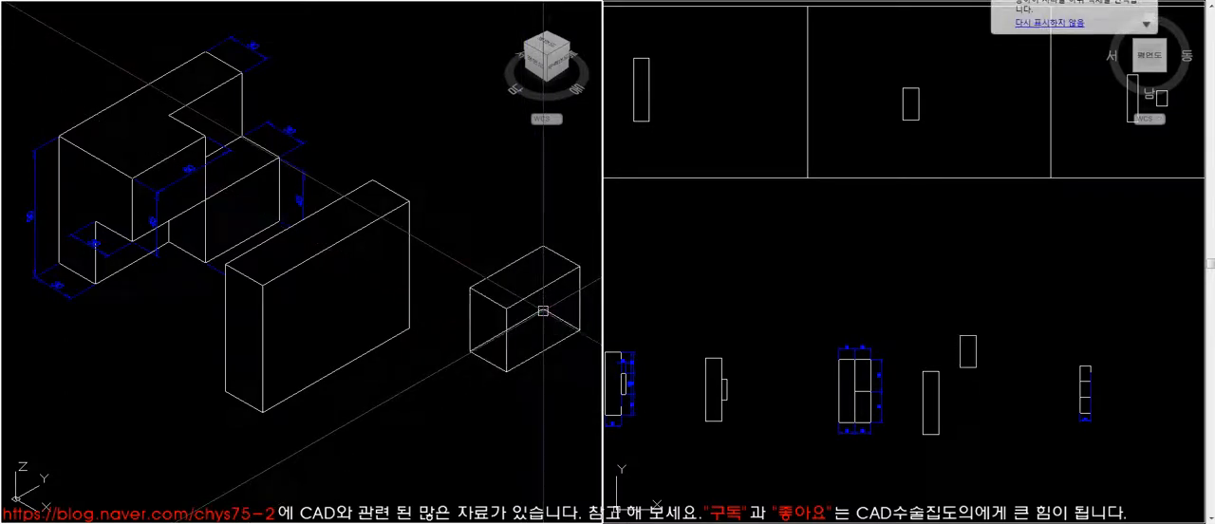
- Move the small block by its back bottom corner onto the tall block's matching bottom corner and hide the hidden lines
text(re)
key(Return)
text(m)
key(Return)
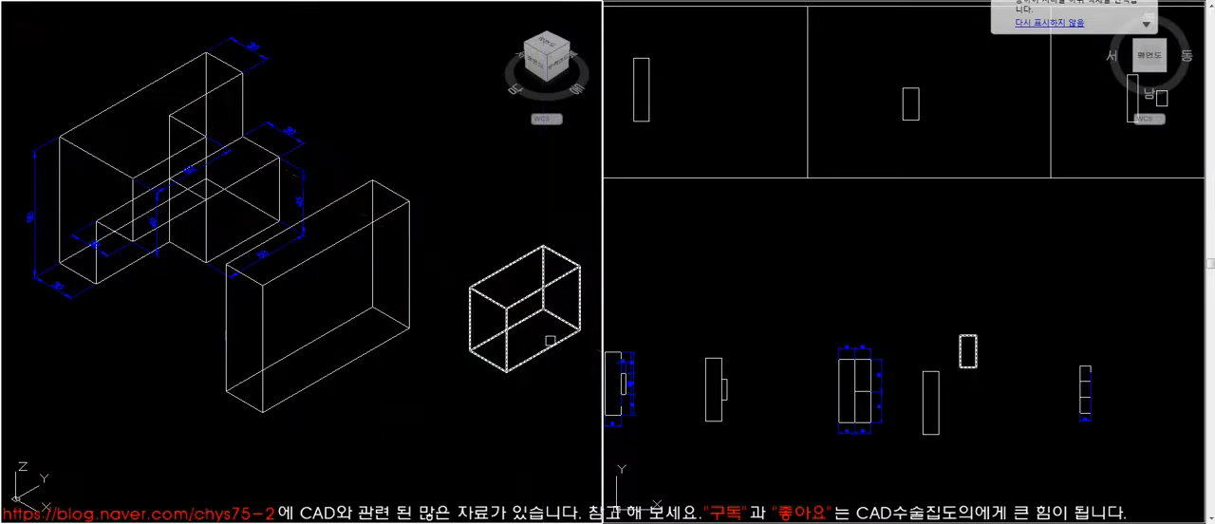
key(Return)
click(543, 309)
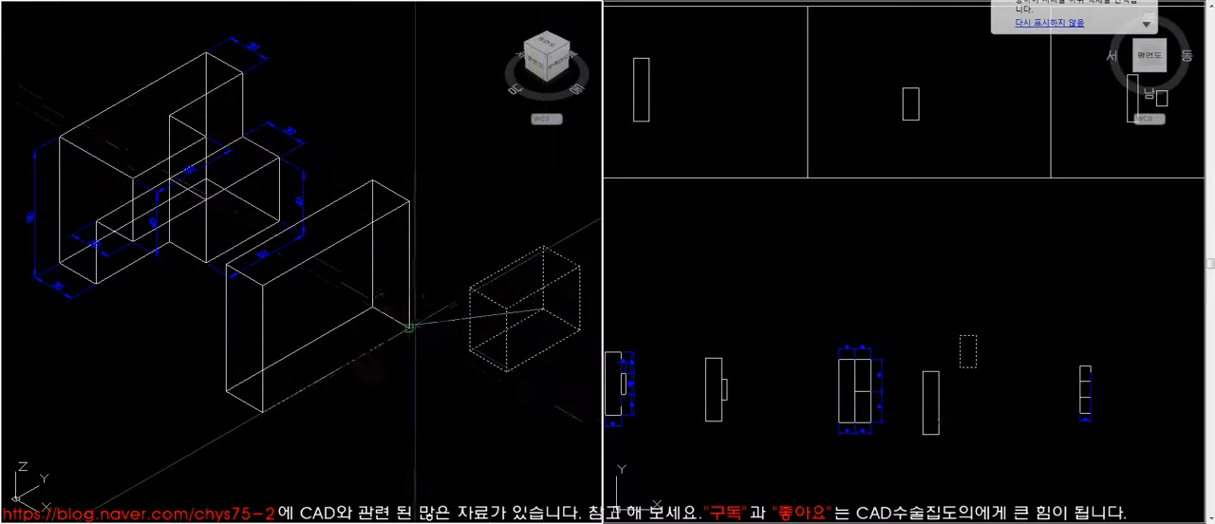
click(409, 329)
text(hi)
key(Return)
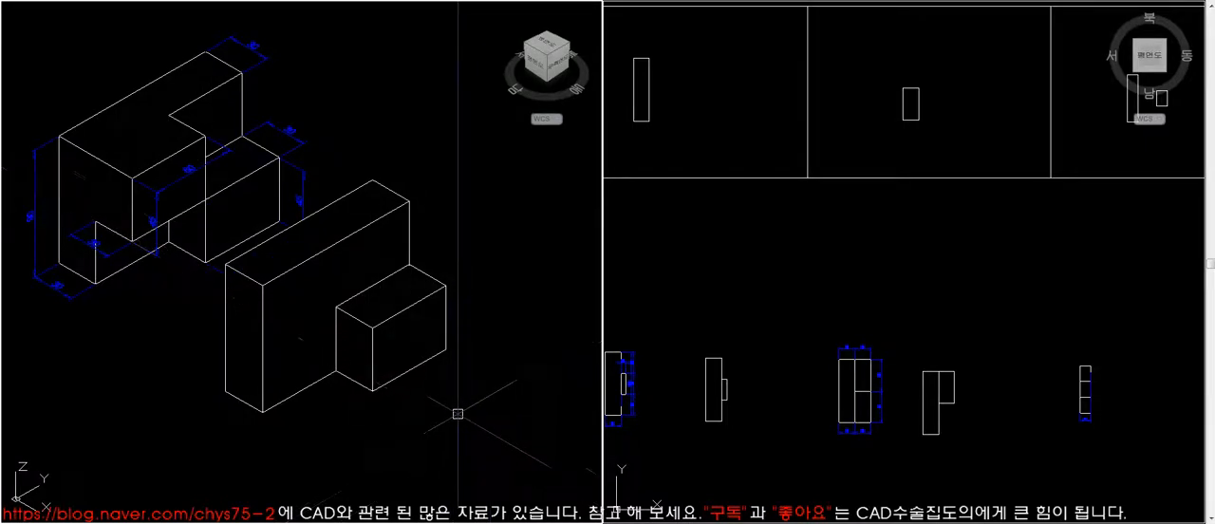
click(369, 298)
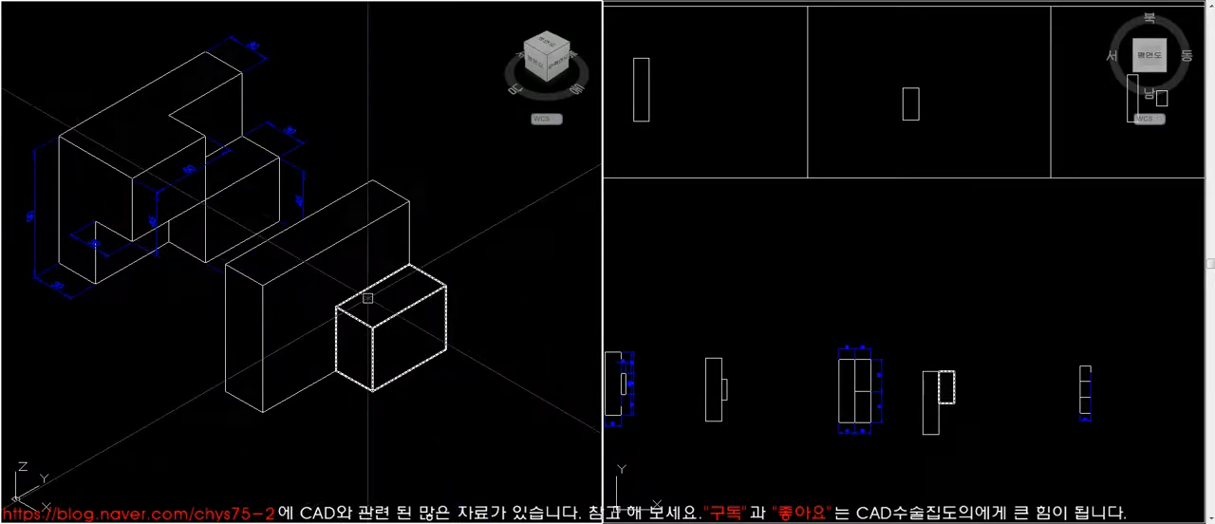
- Regenerate the isometric view to restore the wireframe display of the tall and small blocks
text(re)
key(space)
text(m)
key(space)
click(447, 352)
key(space)
click(446, 349)
key(Escape)
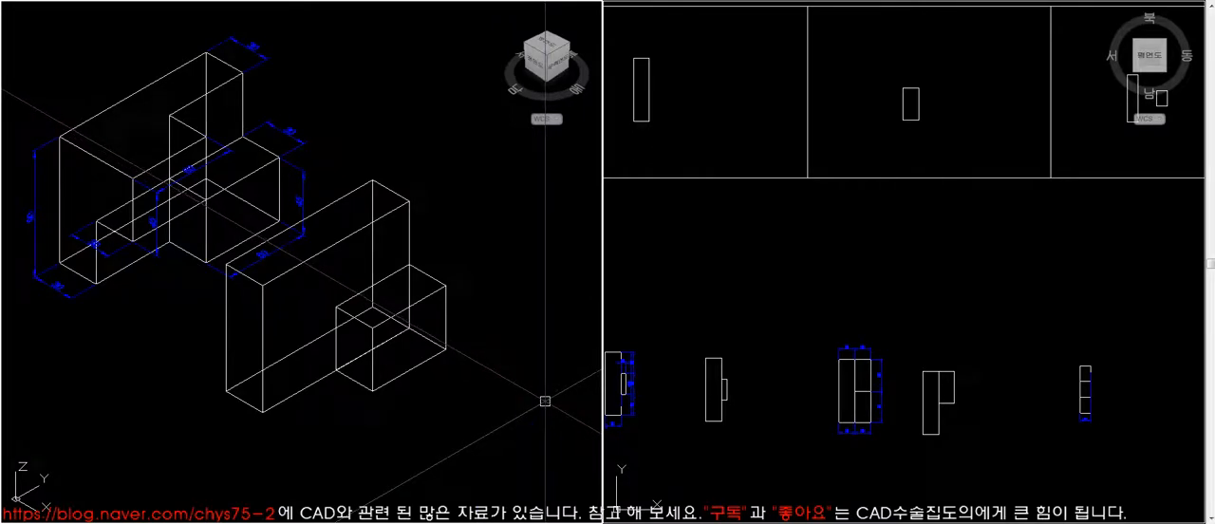
- Move the remaining small rectangle from the middle profile frame to just below the small block in the plan viewport
click(844, 361)
text(m)
key(space)
click(919, 103)
key(space)
click(905, 105)
click(949, 431)
click(447, 402)
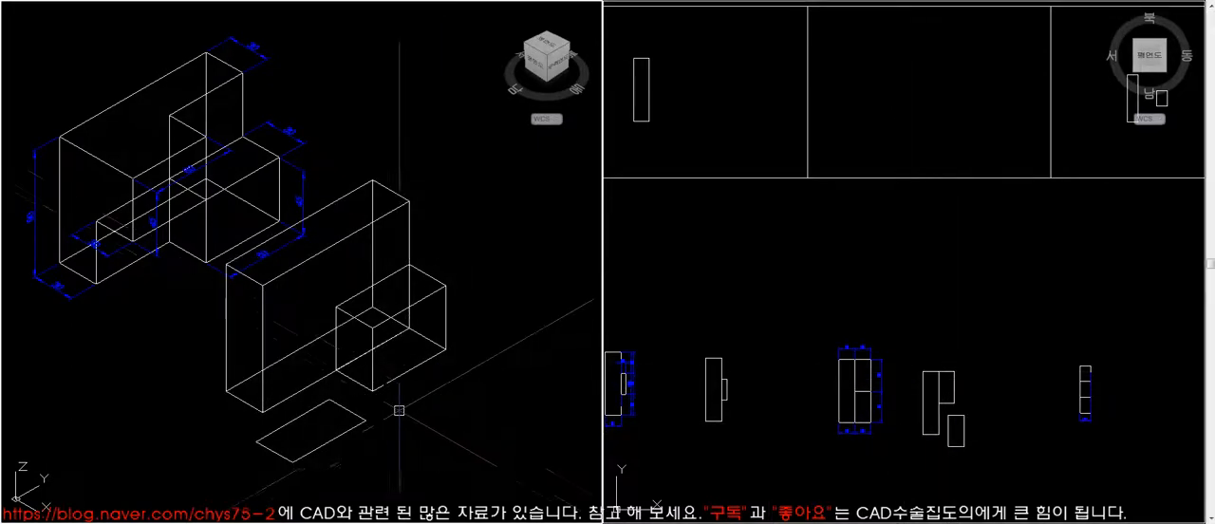
- Move the small rectangle by its end corner onto the tall block's matching bottom corner and hide the hidden lines
click(99, 276)
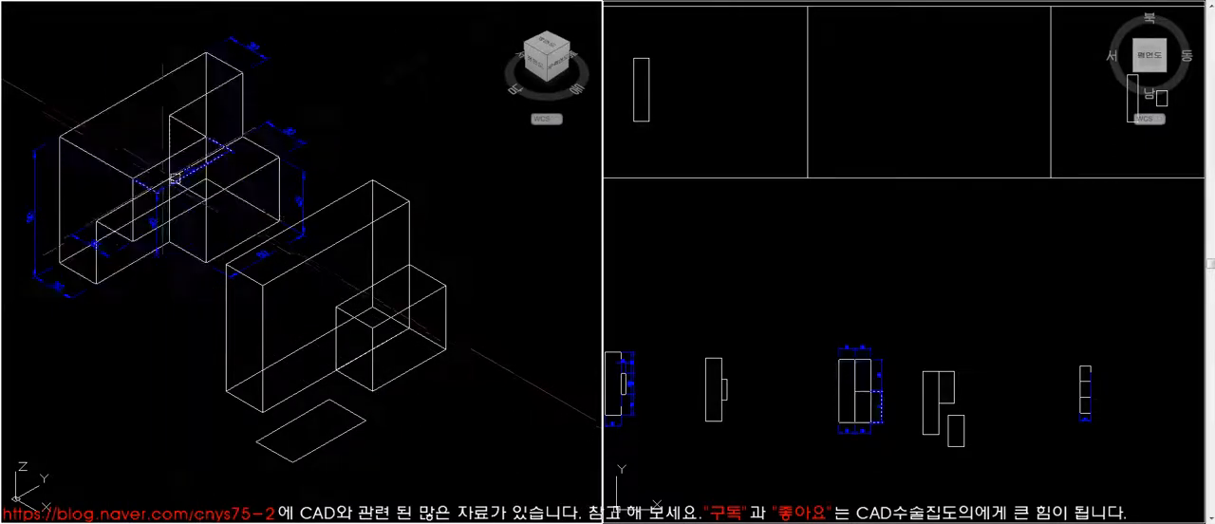
click(270, 448)
key(space)
click(256, 441)
click(262, 411)
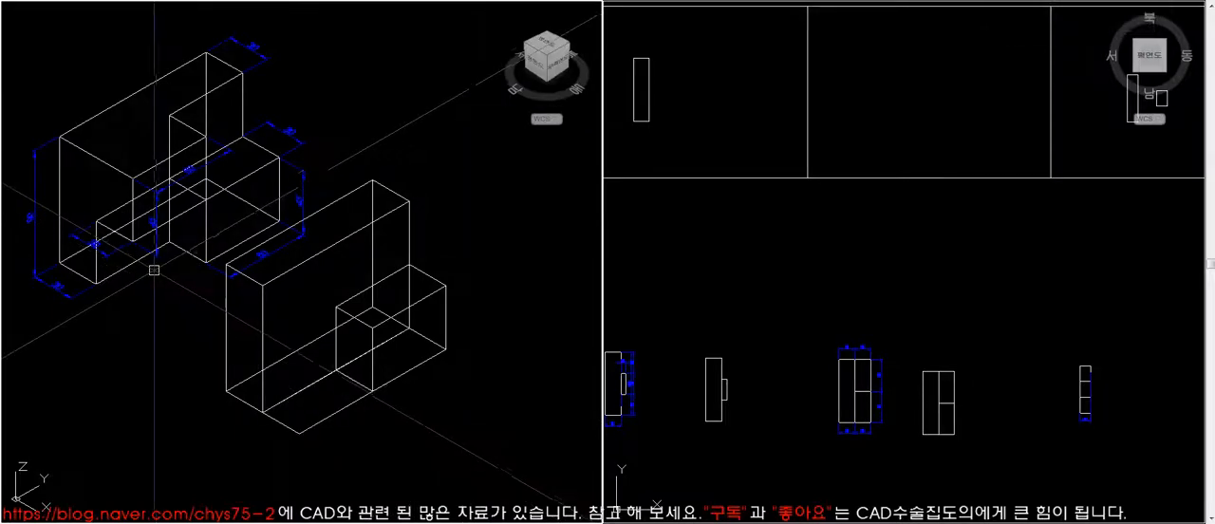
click(311, 217)
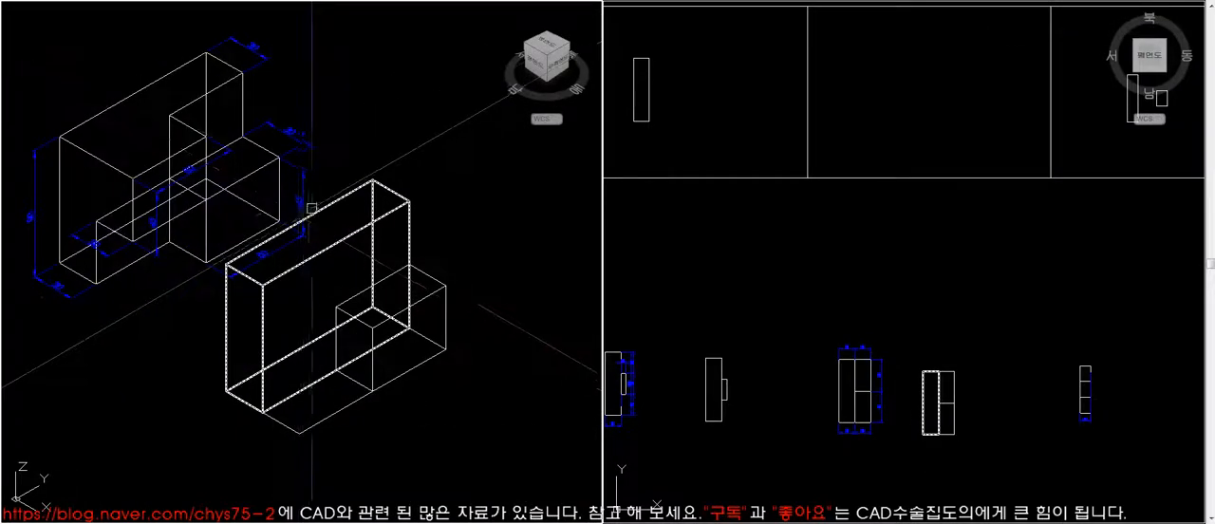
click(190, 215)
key(Escape)
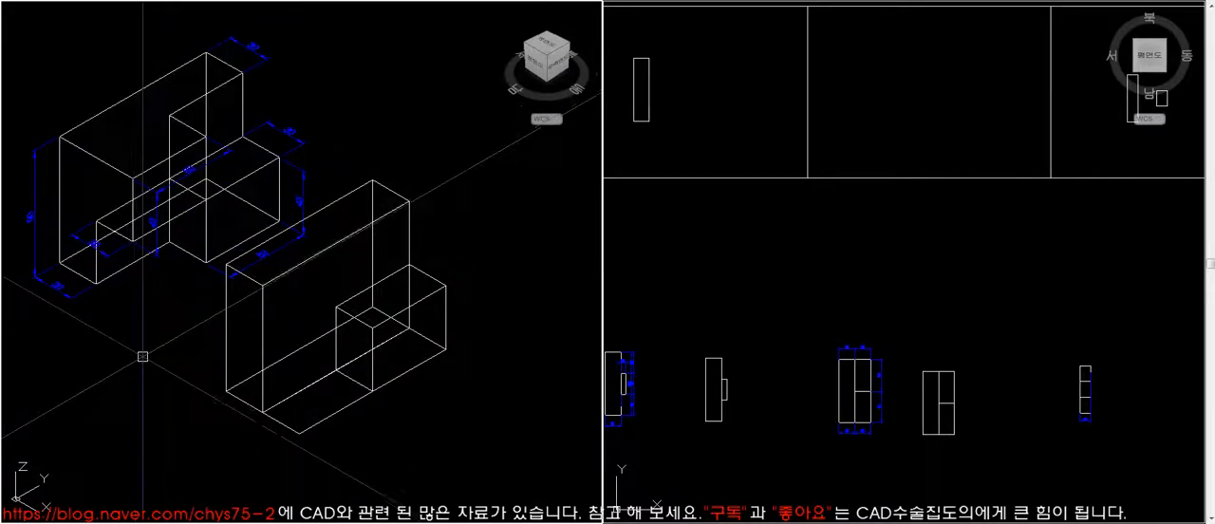
text(hi)
key(Return)
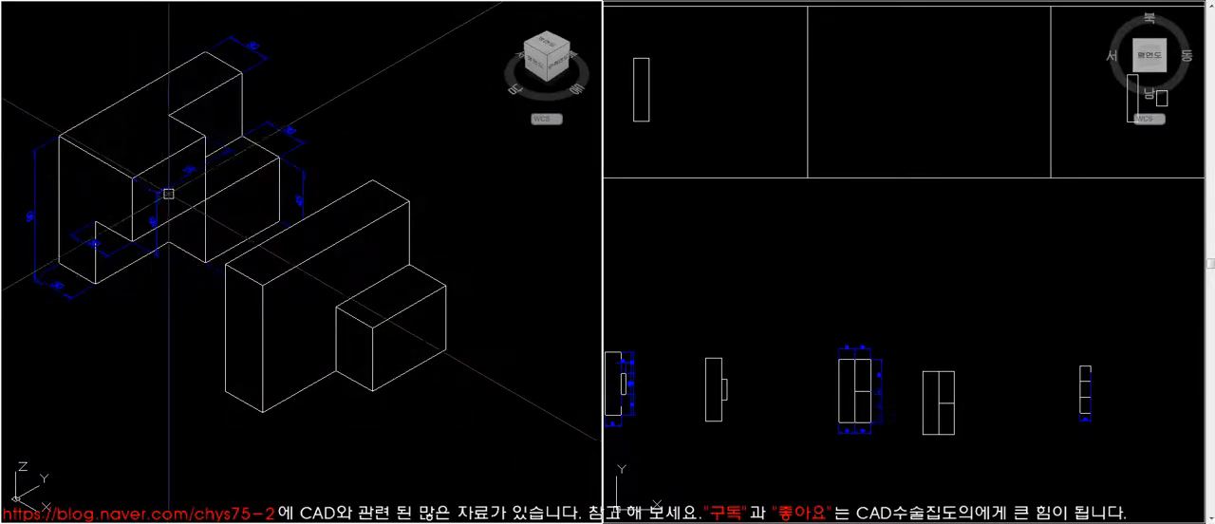
- Raise the small rectangle to a height of 45 and switch between hidden-line and wireframe display to check its position
text(re)
key(Return)
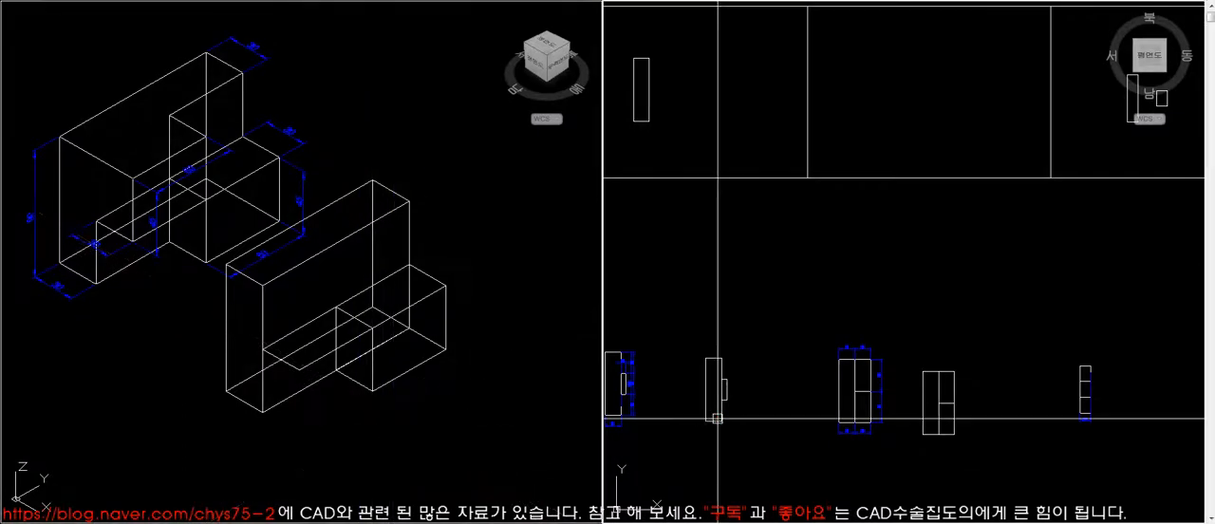
key(Return)
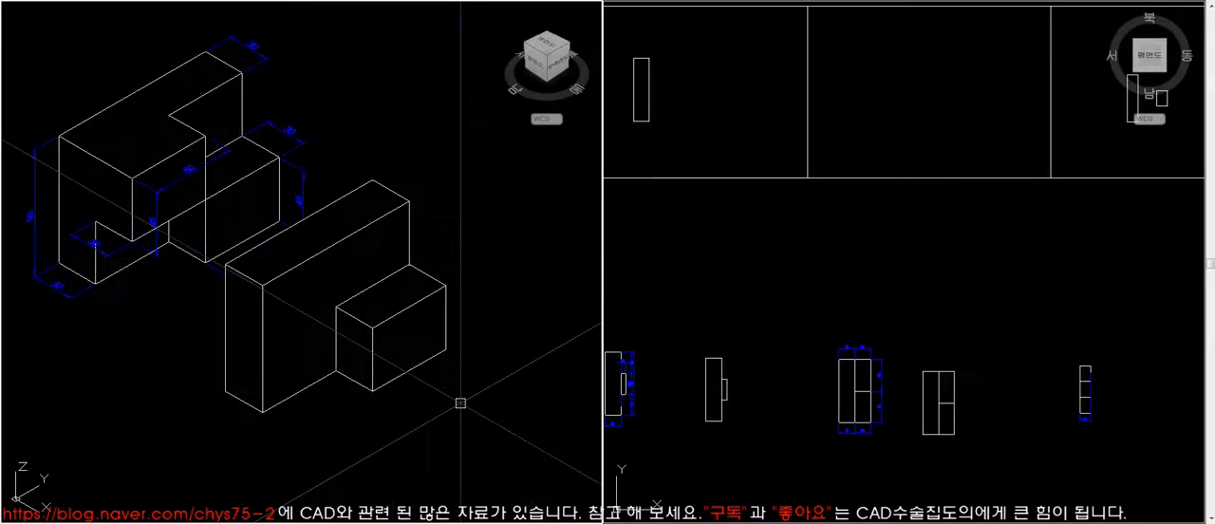
key(Return)
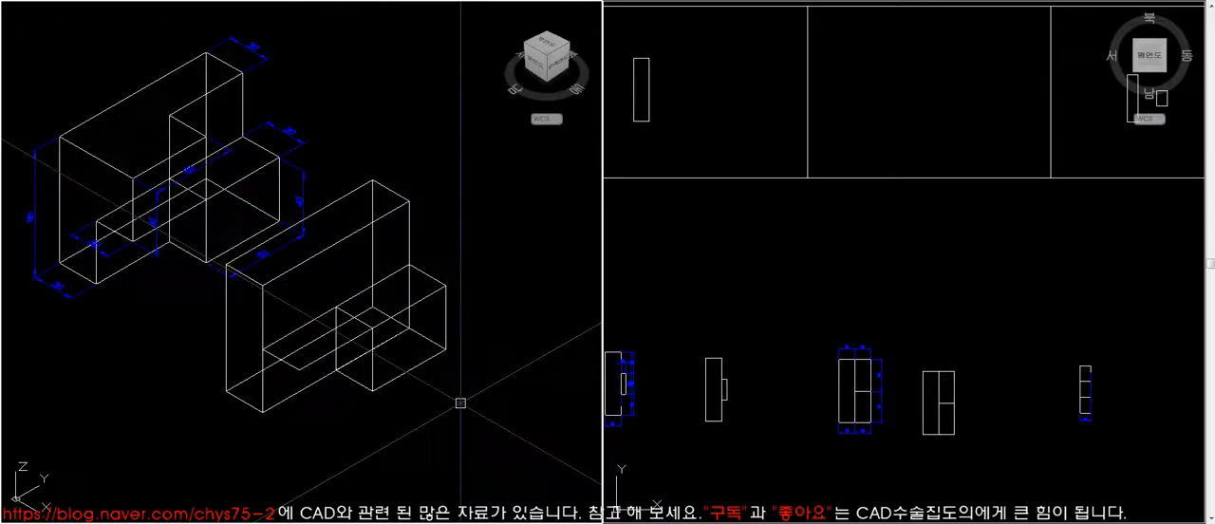
- Change the raised rectangle's color to red
click(324, 354)
click(457, 3)
click(456, 31)
key(Escape)
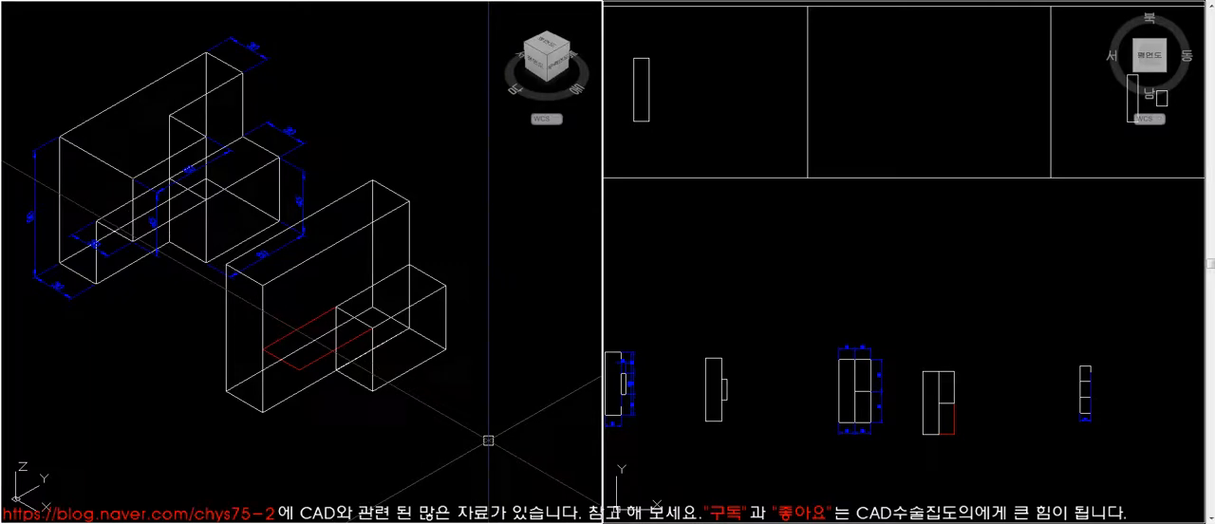
- List the red rectangle's properties and check the Z coordinates of its corner points
click(338, 357)
click(327, 355)
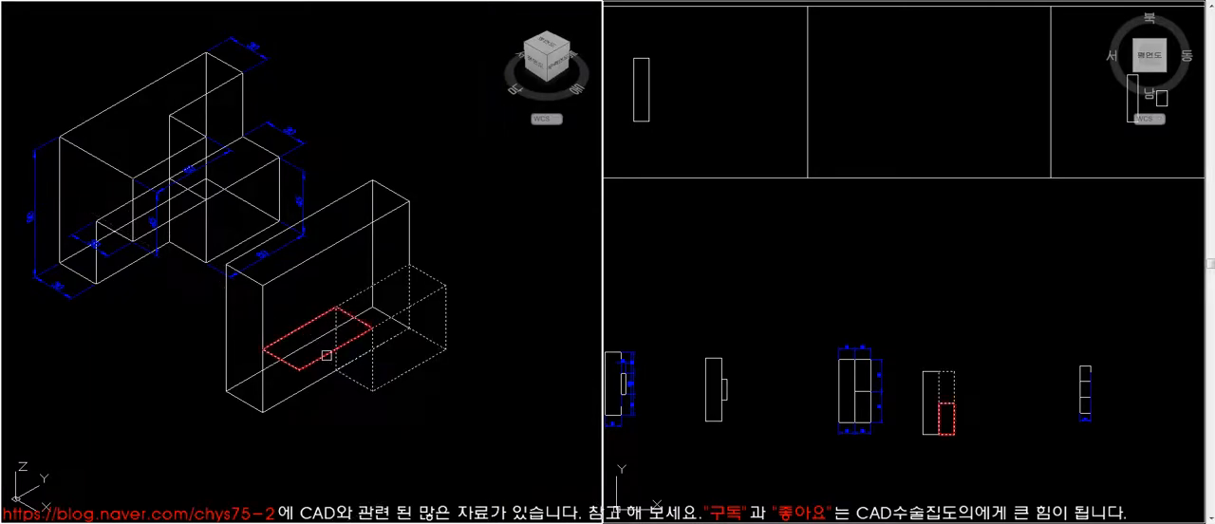
key(Return)
drag(711, 371, 753, 329)
drag(761, 371, 712, 334)
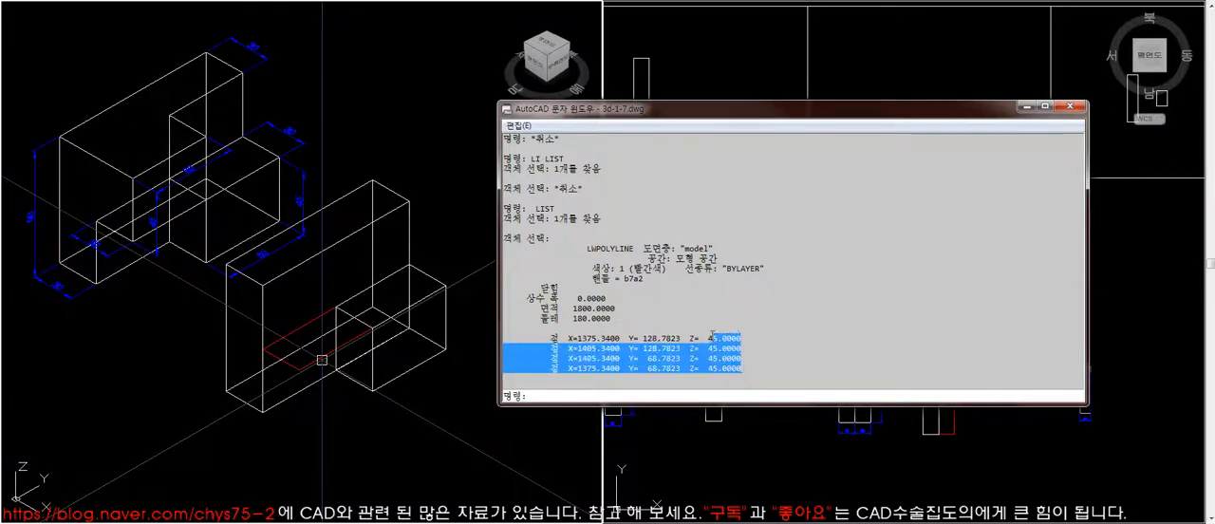
click(792, 362)
click(1073, 105)
- Extrude the raised rectangle upward to the level of the tall block's top and hide the hidden lines
click(412, 408)
click(352, 411)
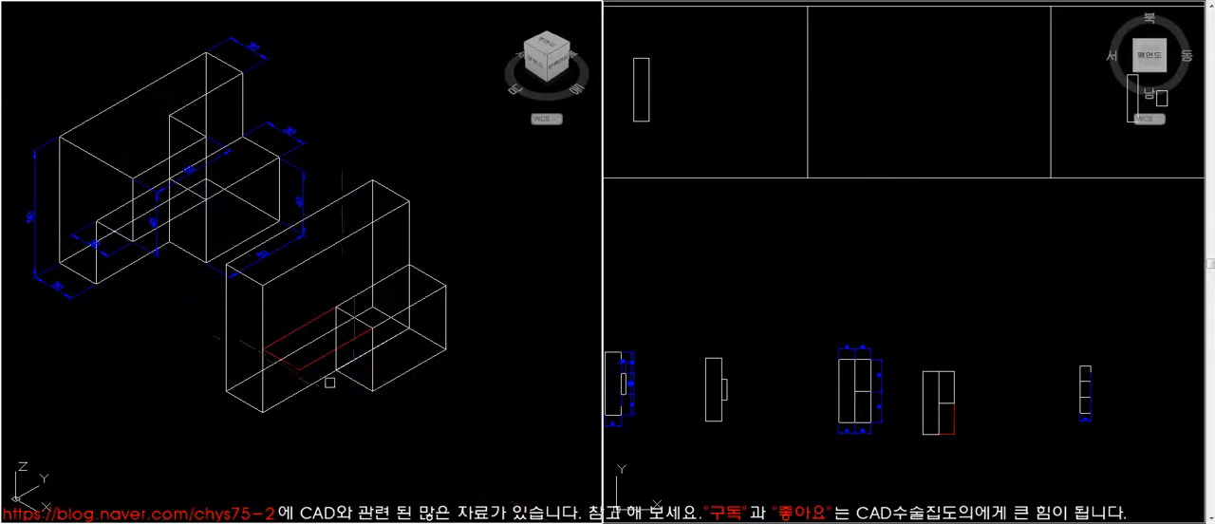
click(302, 327)
key(Return)
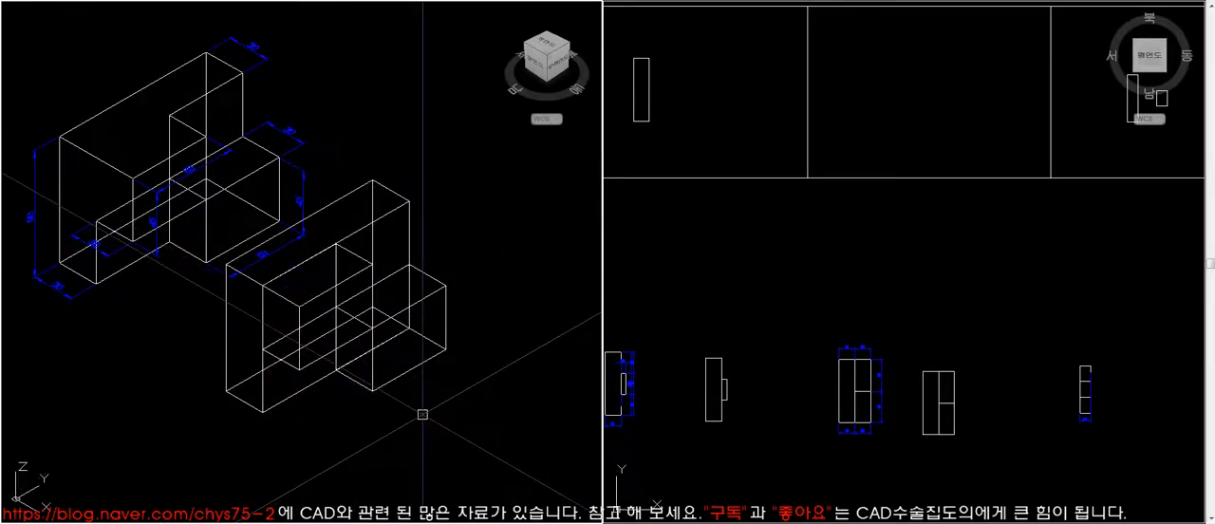
text(hi)
key(Return)
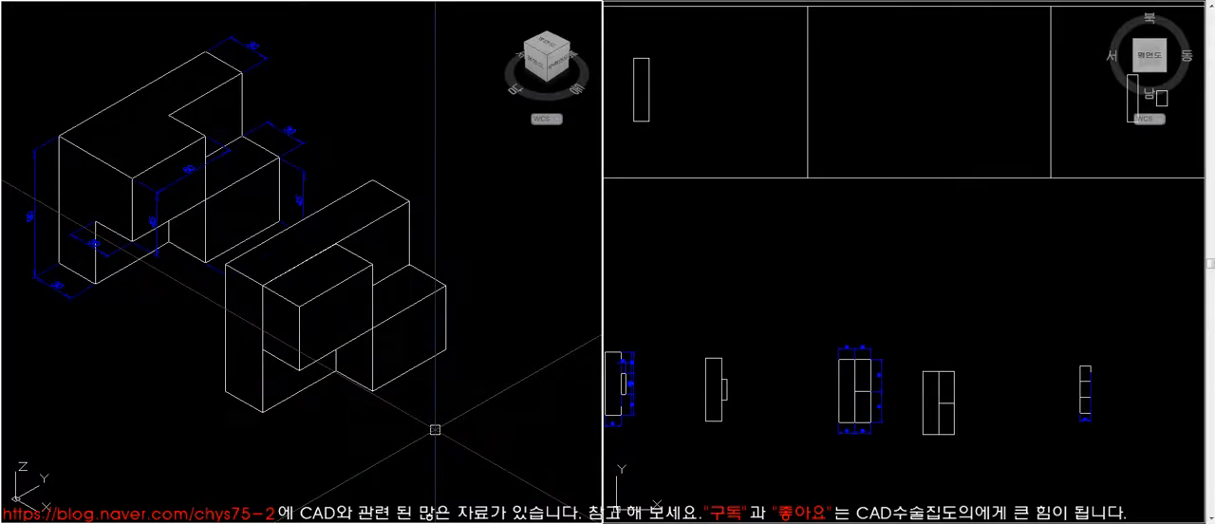
- Union the tall block and both small blocks into a single solid and hide the hidden lines
click(363, 258)
key(Escape)
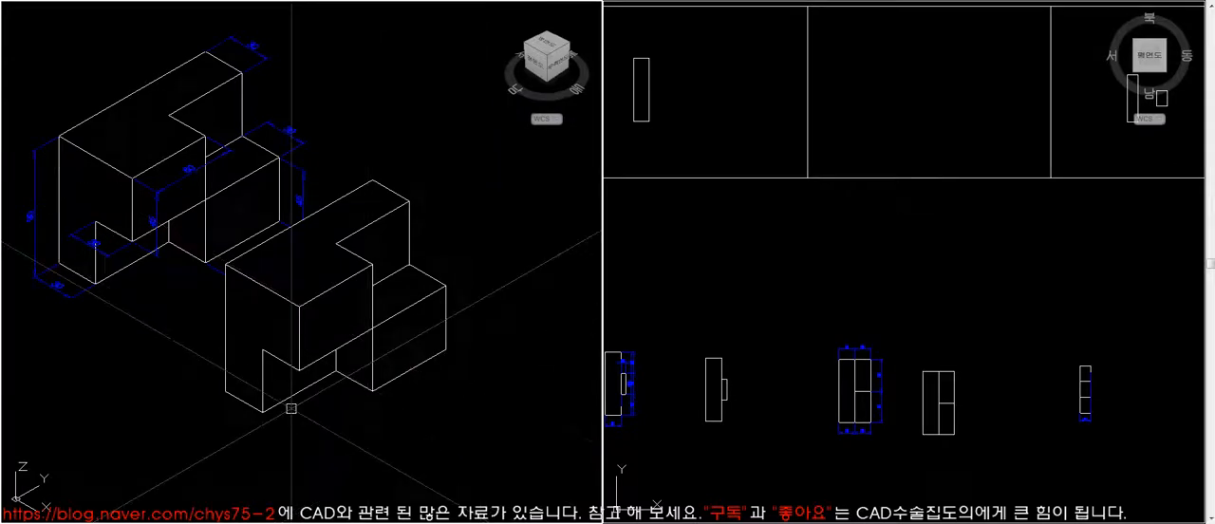
click(413, 367)
key(Escape)
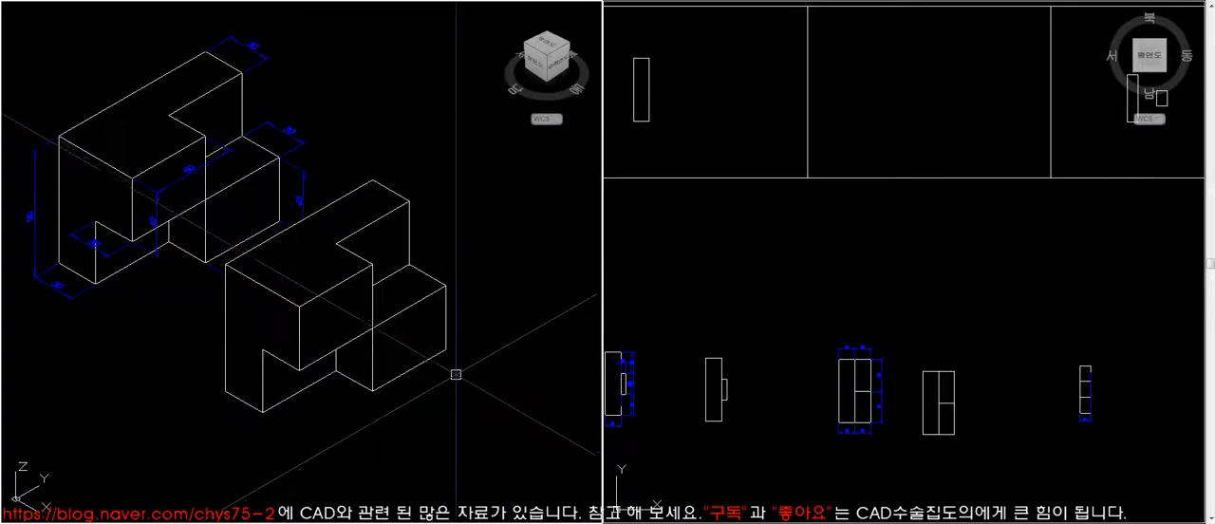
- Examine the undimensioned plate model containing the red inner box up close
text(z)
key(space)
text(e)
key(space)
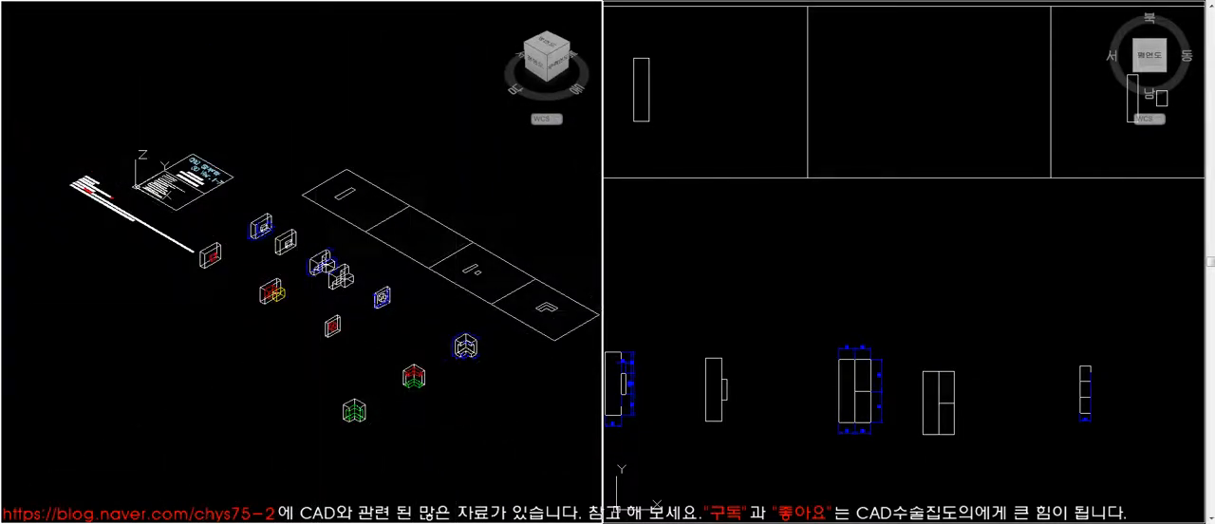
scroll(351, 326, up, 8)
text(z)
key(space)
click(122, 136)
click(421, 438)
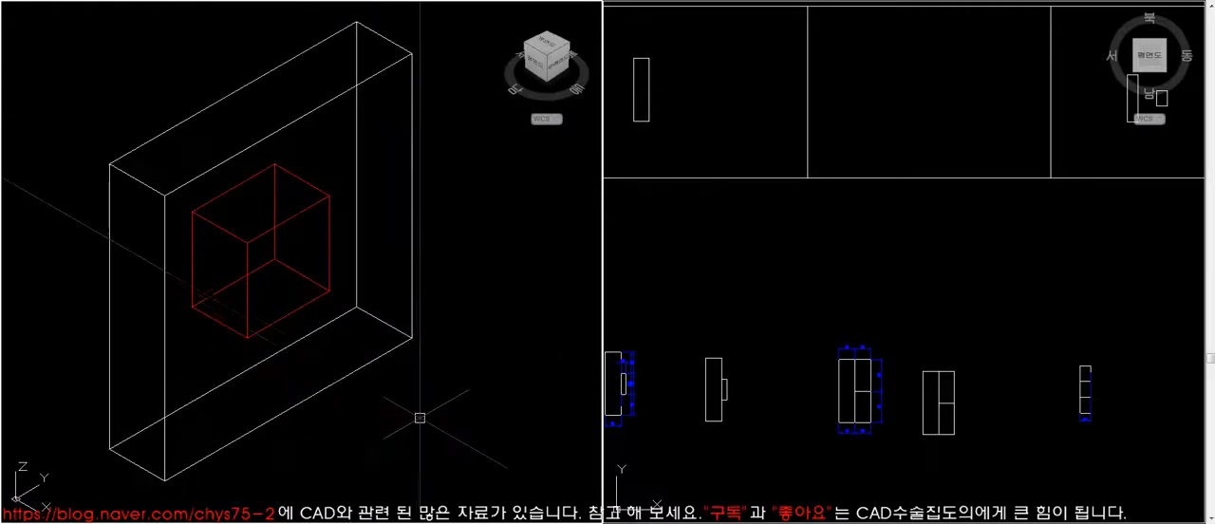
- Examine the dimensioned plate with the square opening in hidden-line display
scroll(291, 350, down, 7)
text(z)
key(space)
click(477, 291)
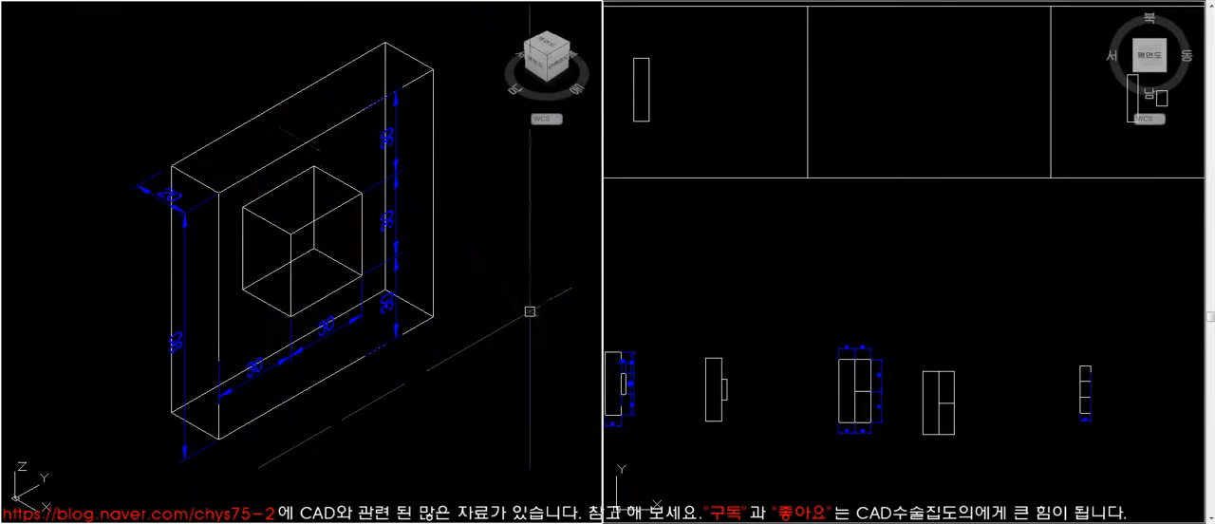
text(hi)
key(space)
text(co)
key(space)
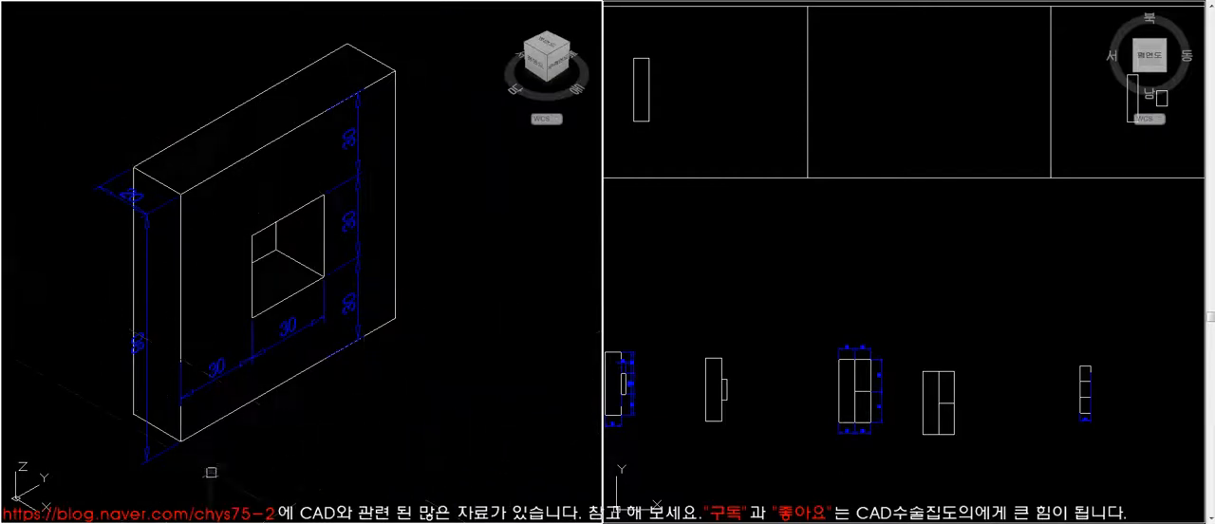
key(Escape)
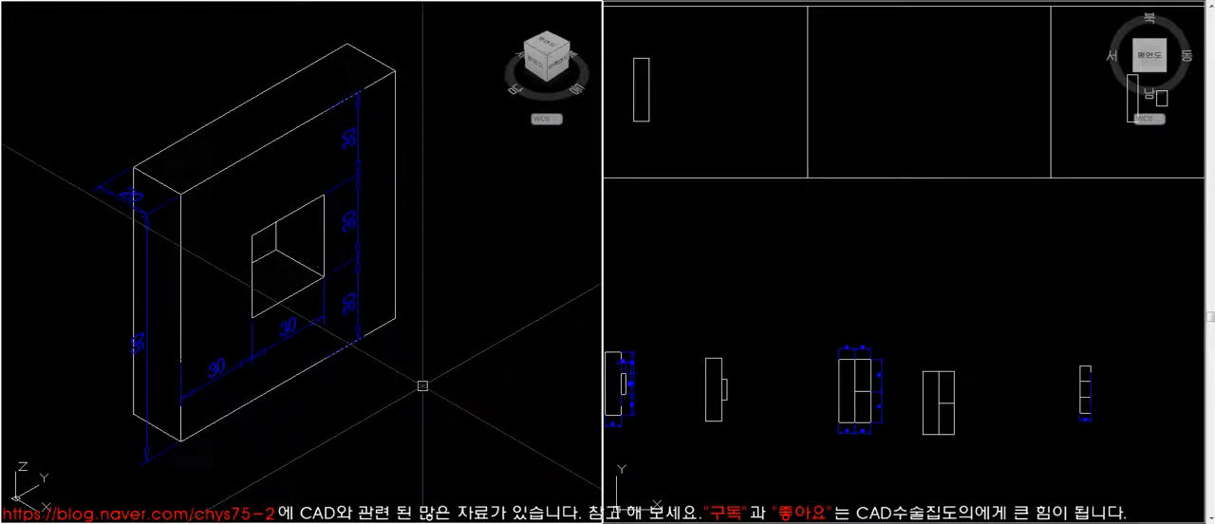
- Rotate the dimensioned plate solid by -90 about its bottom edge so that it lies flat
scroll(423, 385, down, 6)
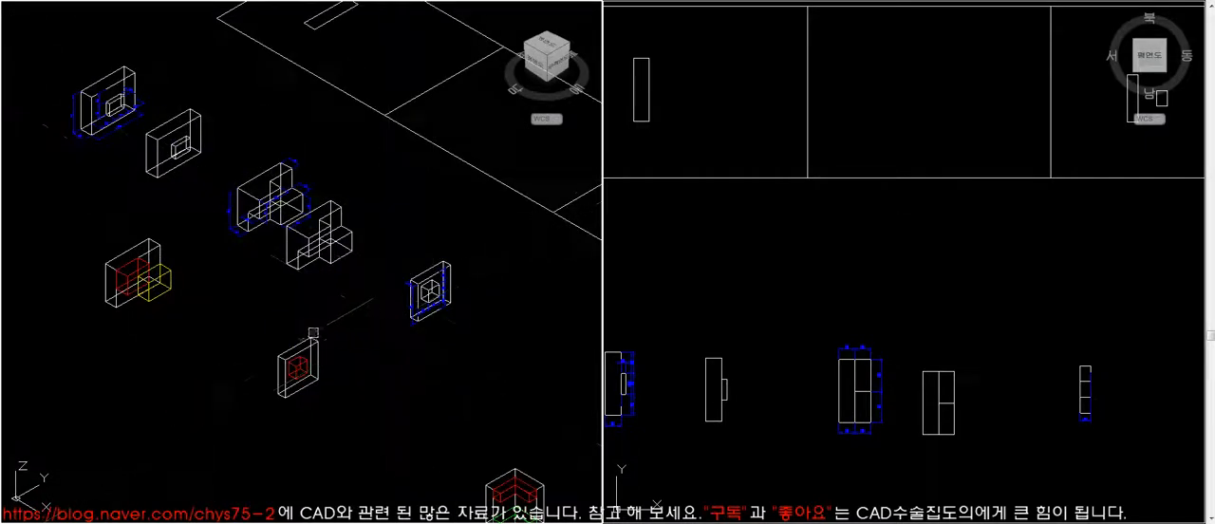
click(448, 305)
scroll(455, 326, up, 8)
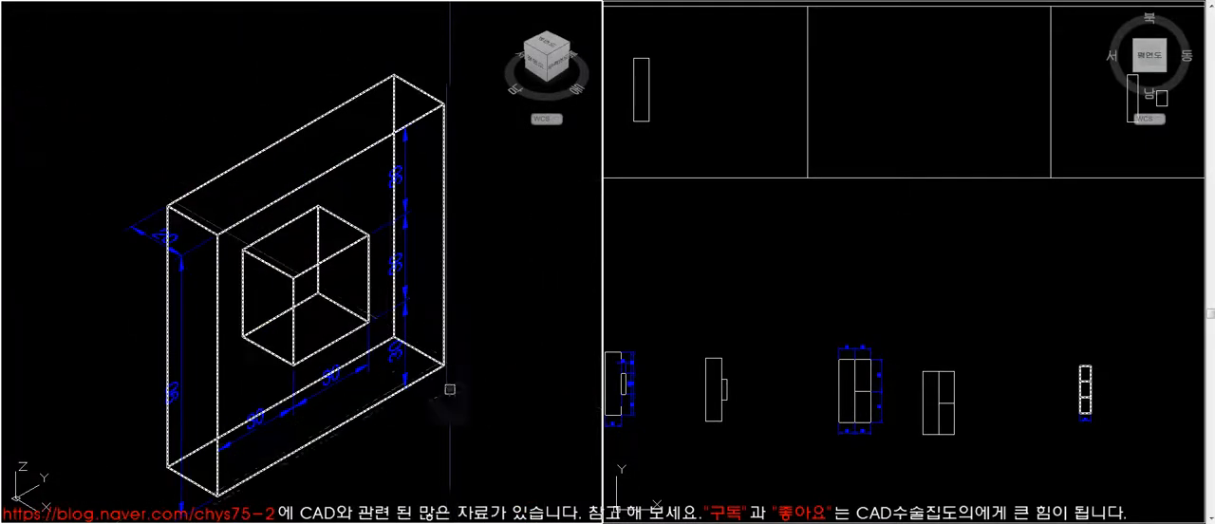
key(Escape)
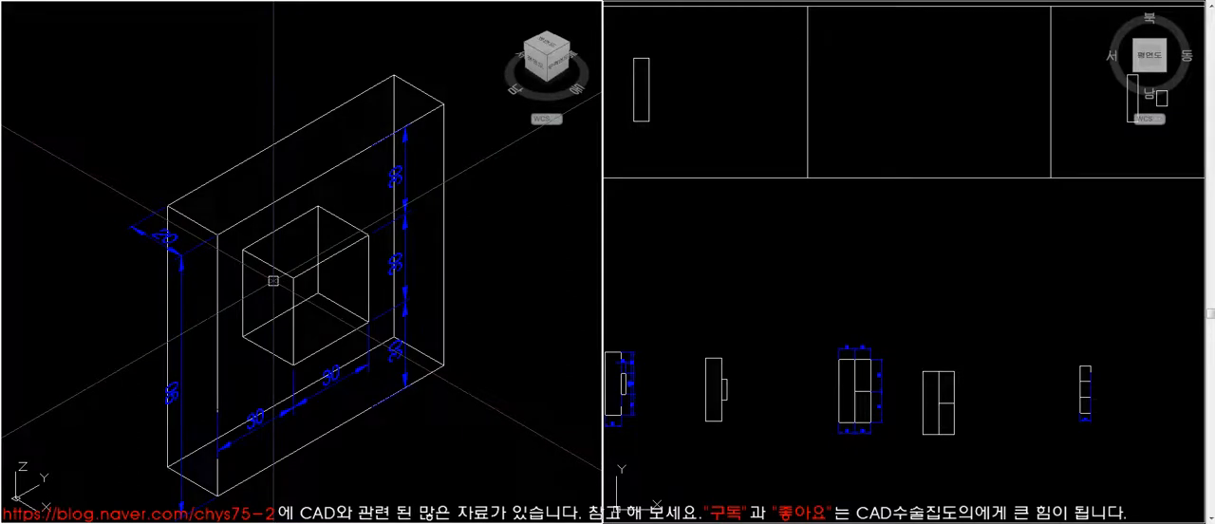
key(Return)
click(166, 468)
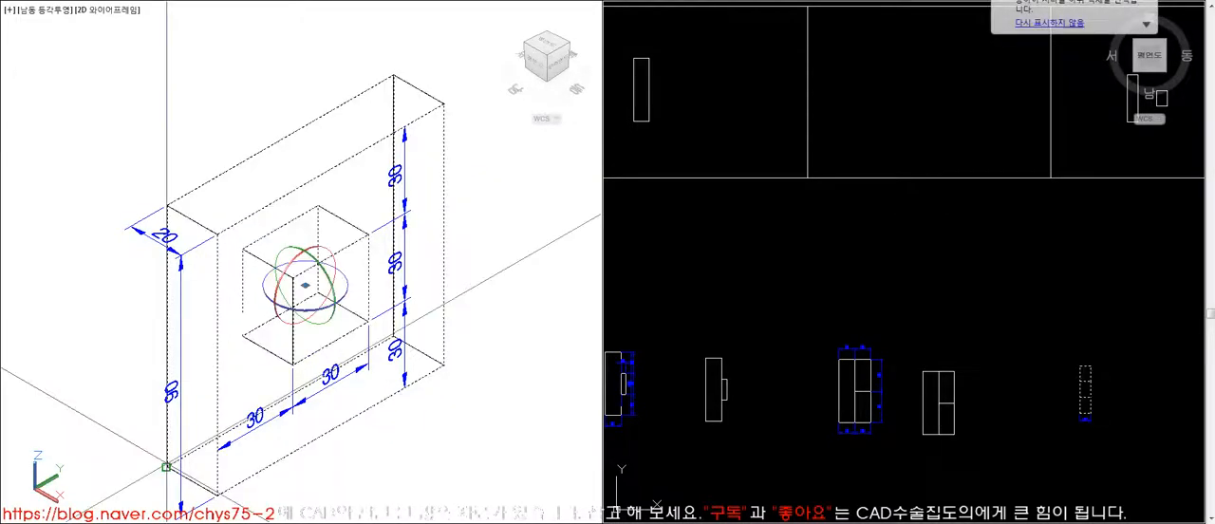
key(Return)
click(142, 443)
text(-90)
key(Return)
scroll(382, 392, down, 4)
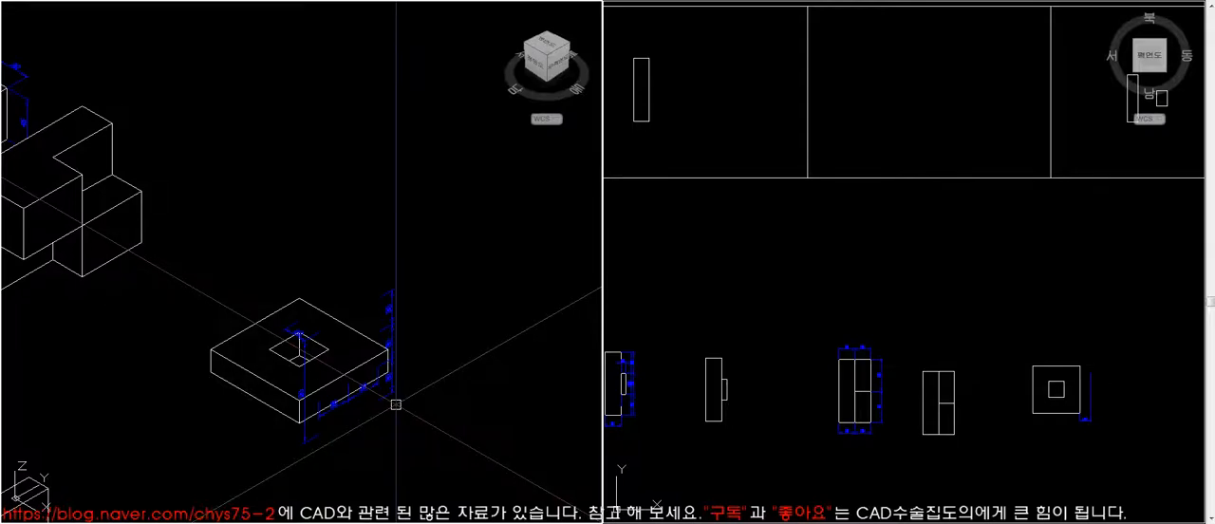
- Undo the plate's rotation to stand it upright beside its dimensions
key(ctrl+z)
key(ctrl+z)
key(ctrl+z)
scroll(434, 266, down, 2)
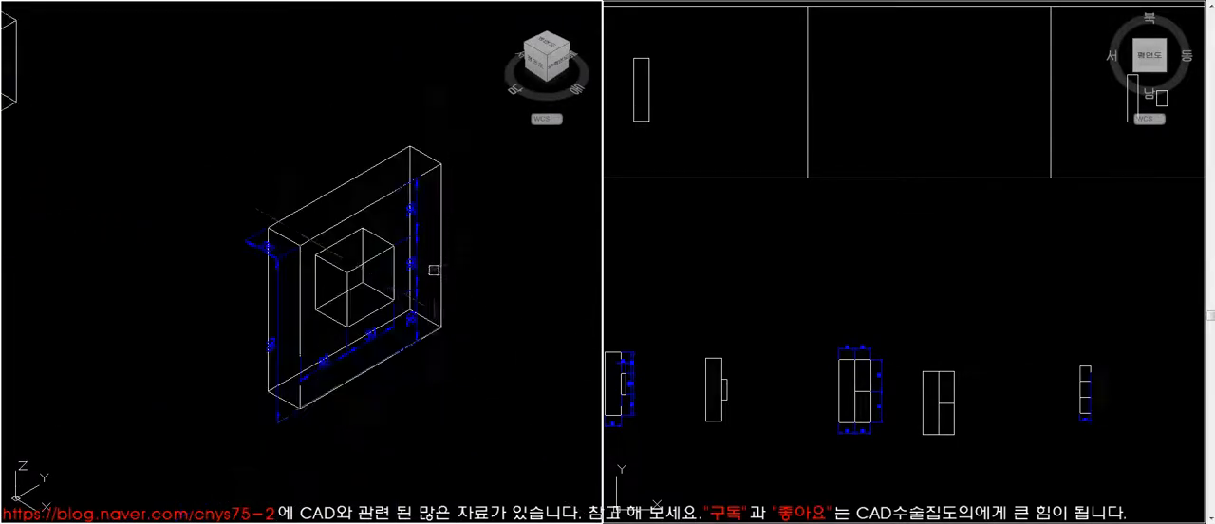
- Zoom in on the plate with the red inner box and hide its hidden lines
scroll(486, 250, down, 5)
text(z)
key(space)
click(278, 305)
click(377, 382)
text(z)
key(space)
click(51, 49)
click(453, 463)
text(hi)
key(space)
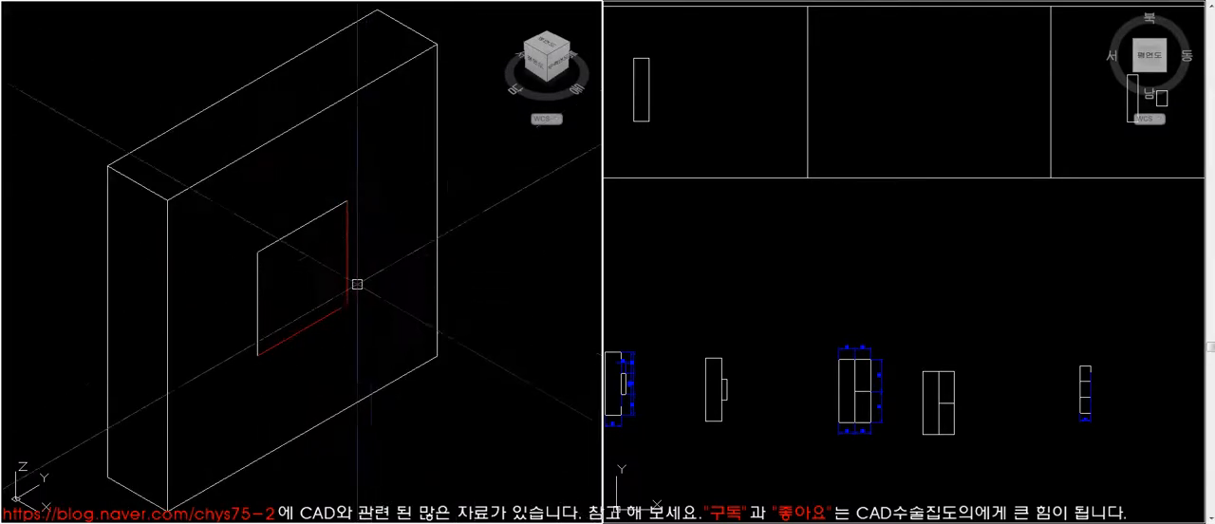
- Delete the red inner box from the plate and undo the deletion
click(348, 280)
key(Delete)
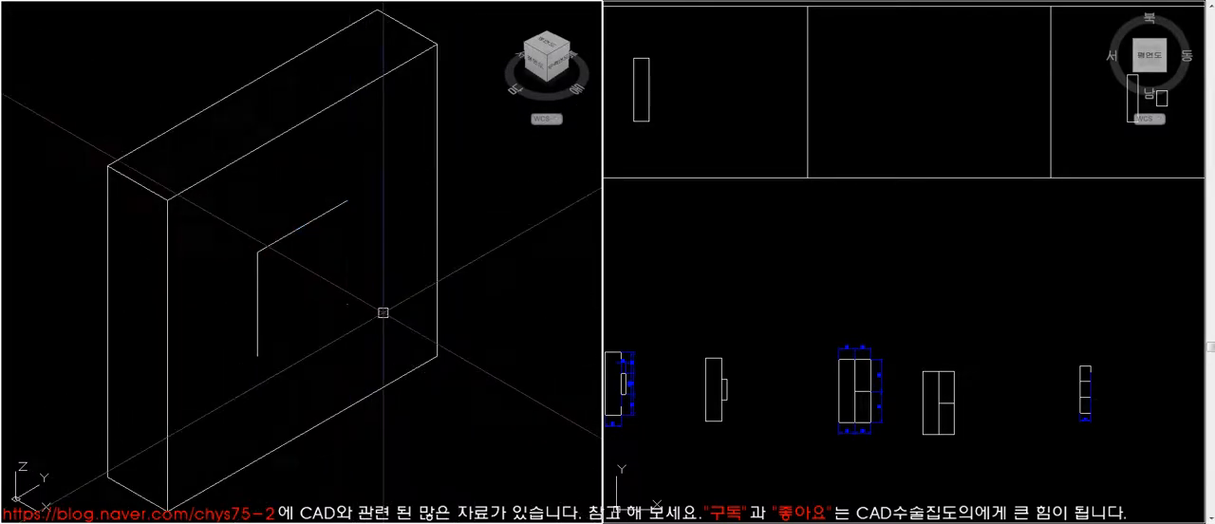
key(ctrl+z)
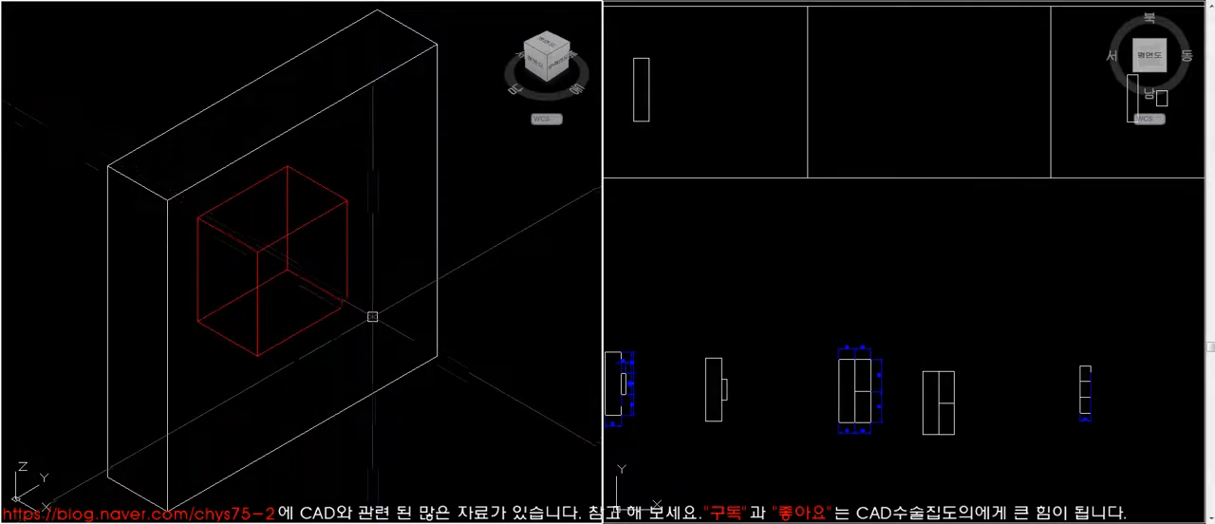
- Highlight the plate and the red inner box separately to examine which edges belong to each solid
click(440, 274)
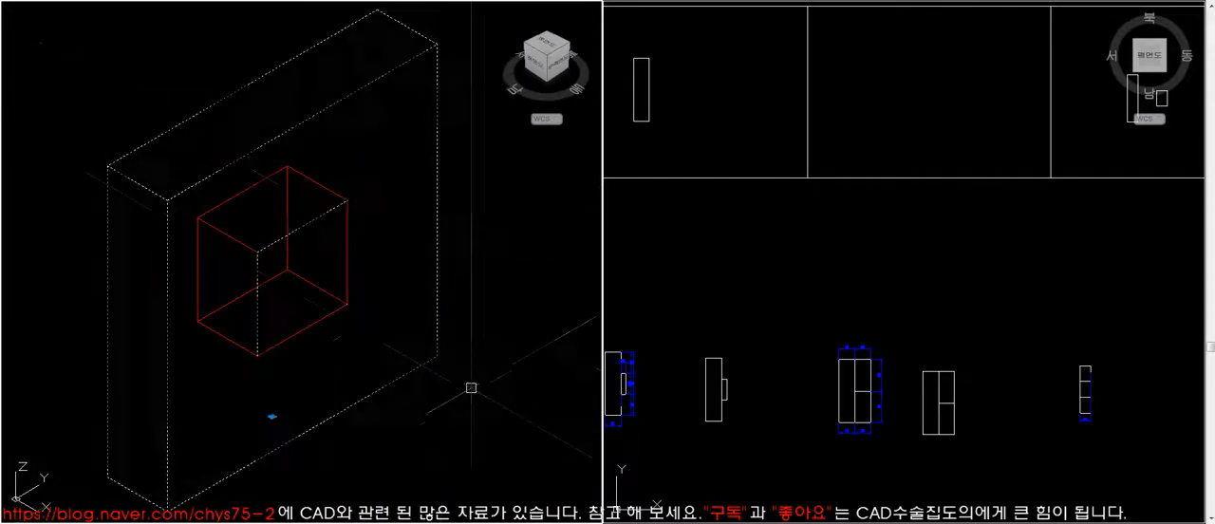
key(Escape)
click(307, 329)
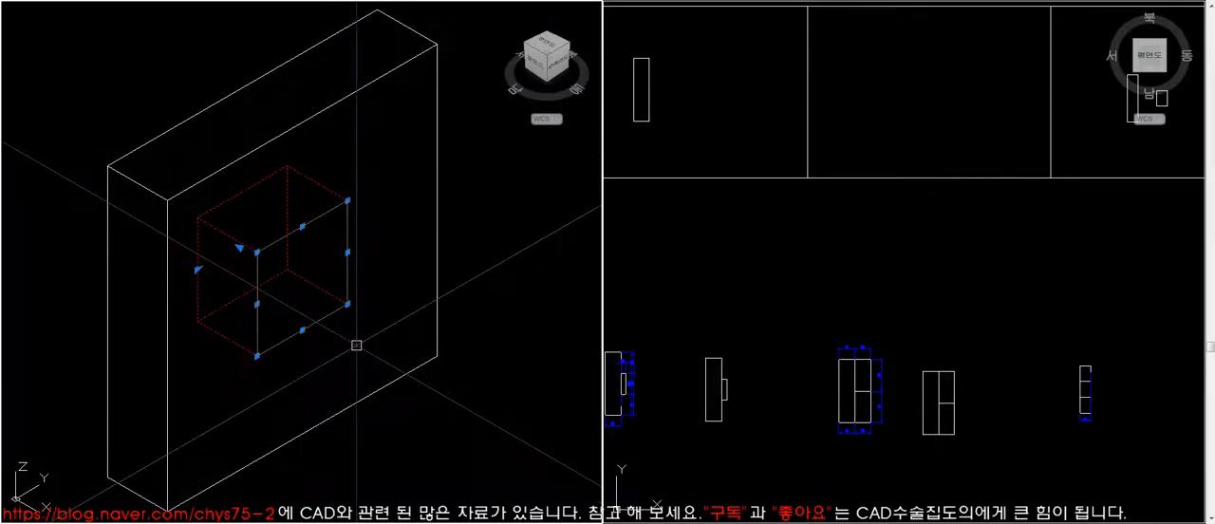
key(Escape)
click(307, 326)
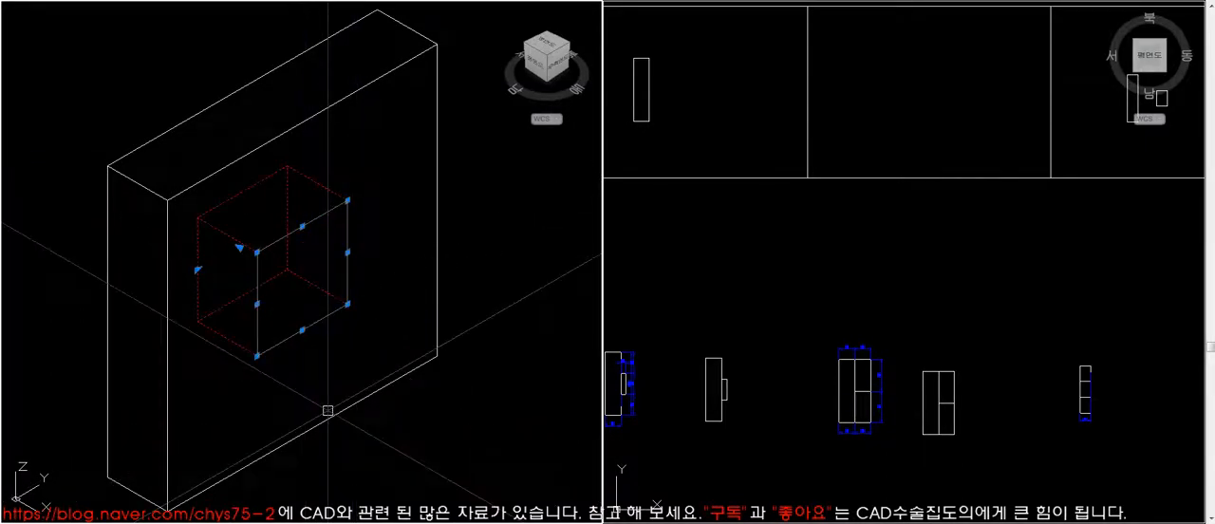
- Draw diagonal guide lines across the front faces of the plate and the red inner box
key(Escape)
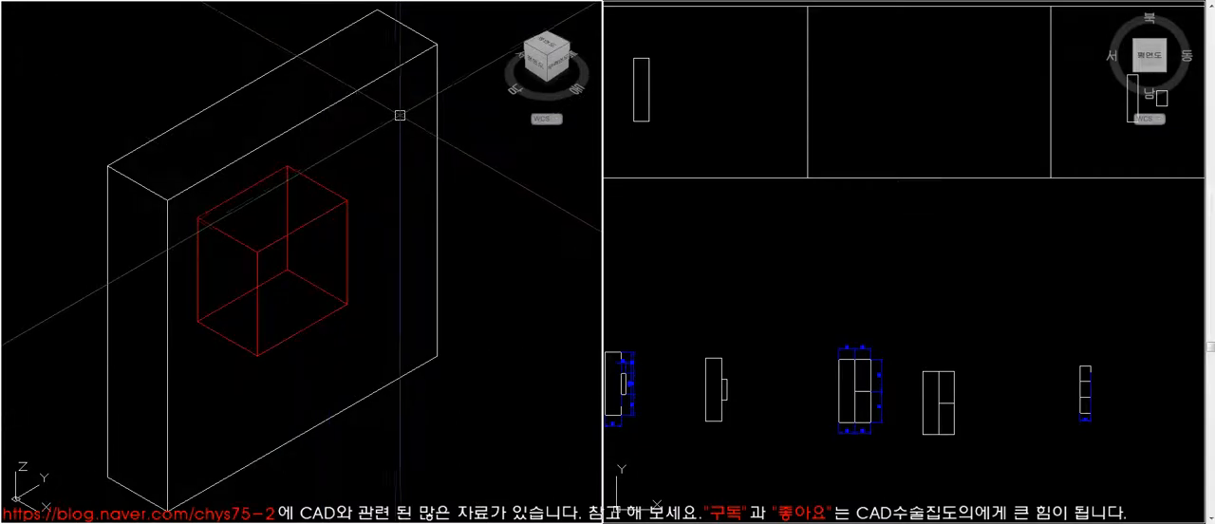
click(437, 45)
click(168, 511)
key(space)
- Move the red box with its diagonal out beside the plate and delete the plate's diagonal
key(space)
click(257, 252)
click(348, 304)
key(space)
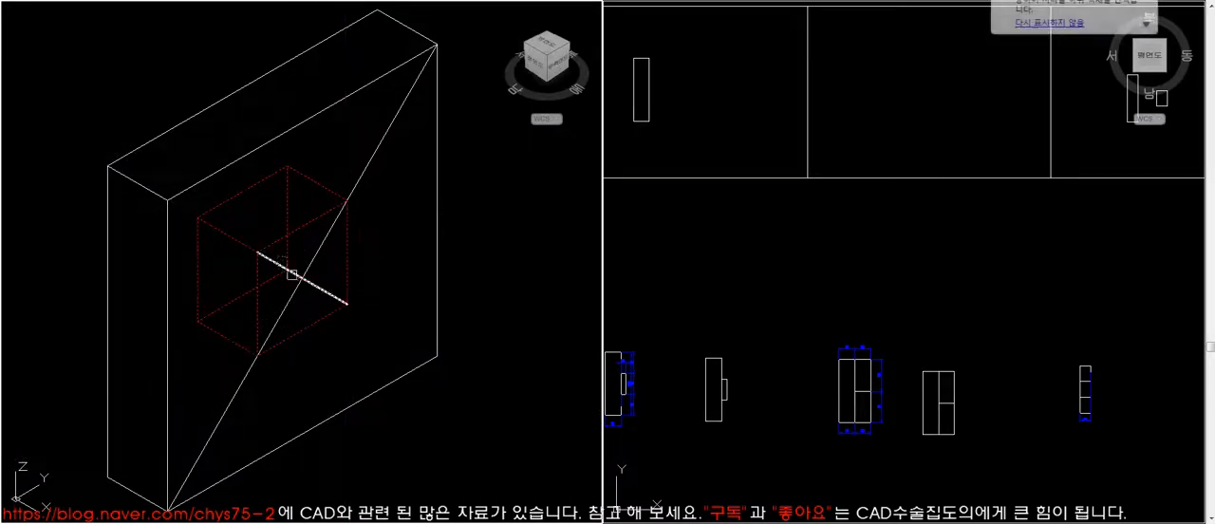
key(space)
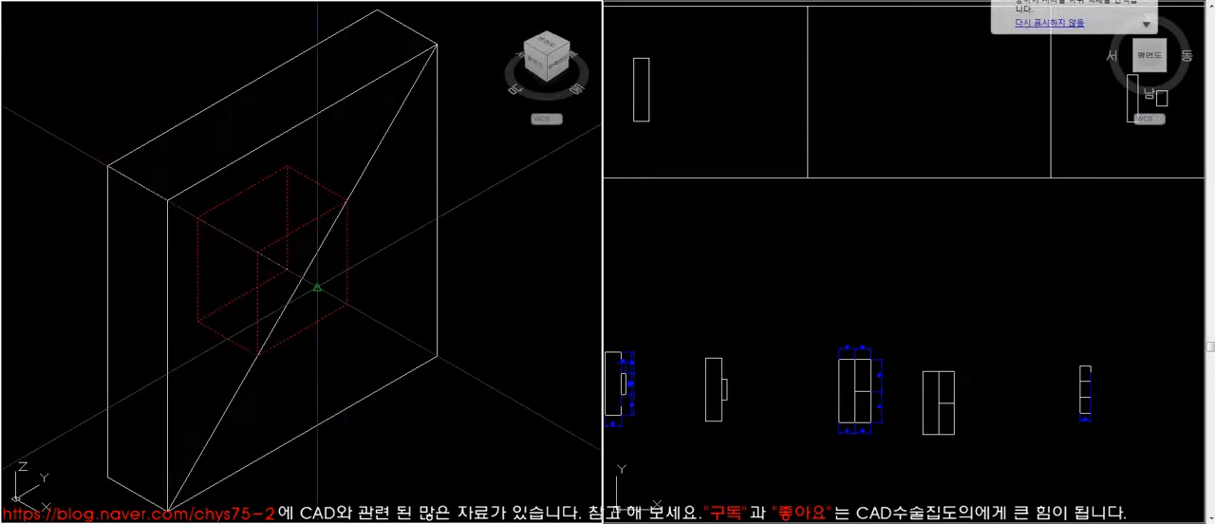
click(317, 287)
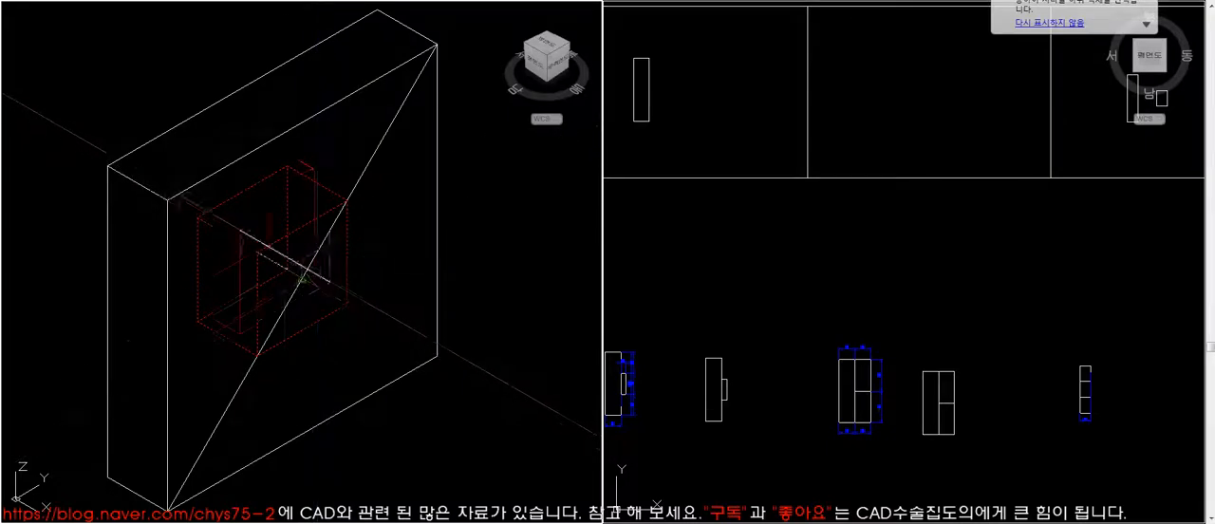
click(552, 291)
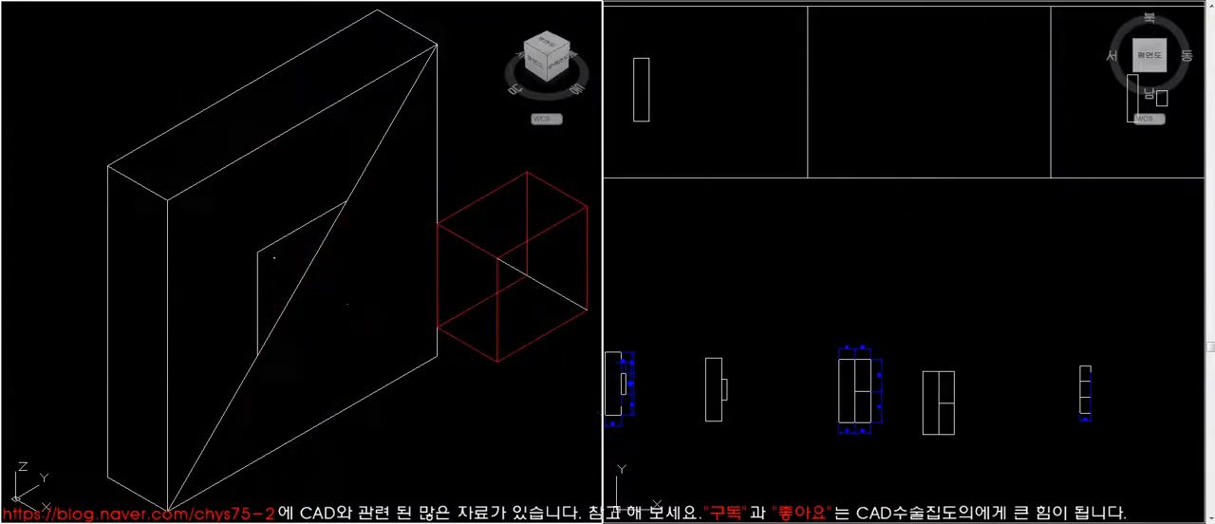
click(304, 276)
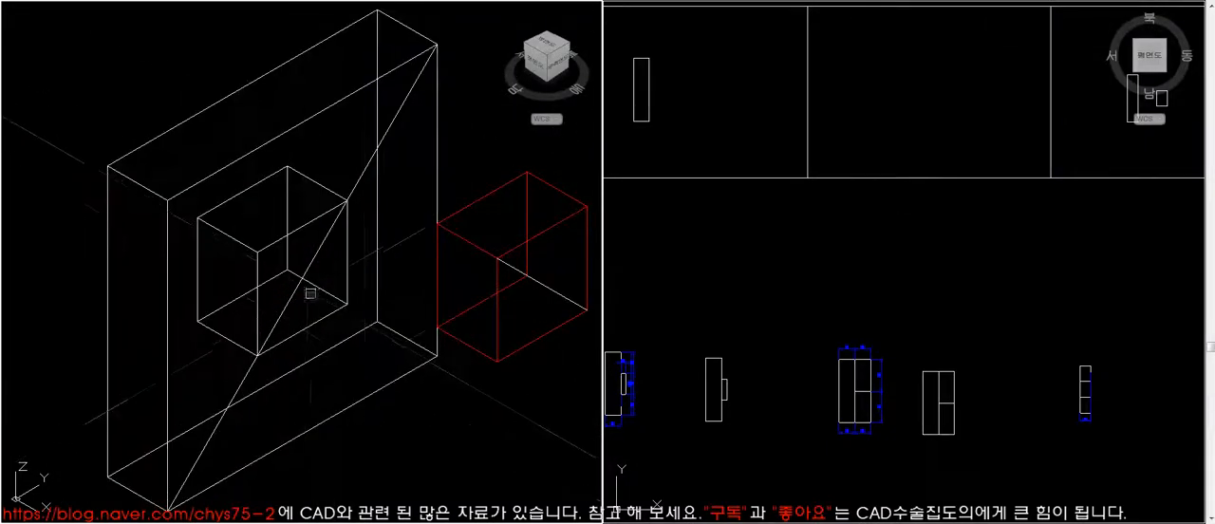
key(Delete)
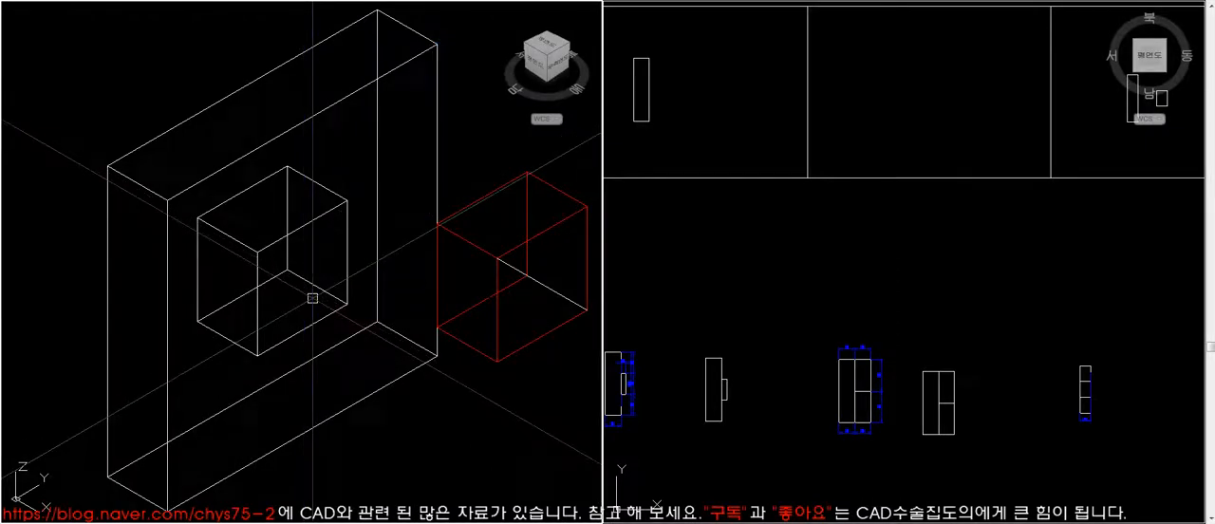
- Draw new corner-to-corner guide lines across the front faces of the plate and the separated red box
text(l)
key(space)
click(437, 45)
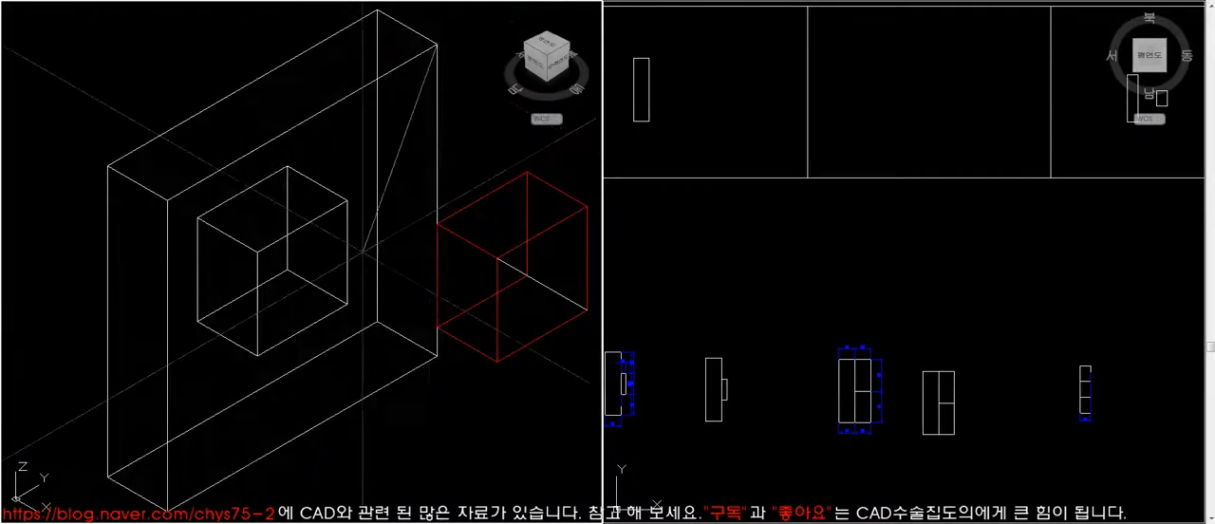
click(167, 506)
key(Escape)
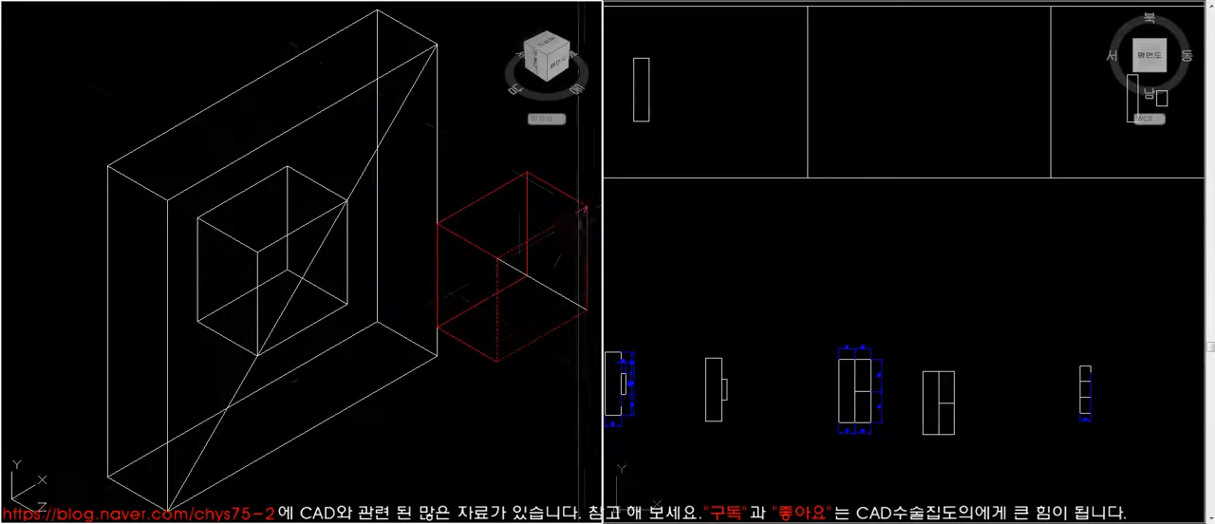
click(505, 354)
key(Escape)
- Move the red box back into the plate by matching the diagonals' midpoints, and delete the guide lines
text(m)
key(space)
click(559, 367)
click(529, 299)
key(space)
click(542, 284)
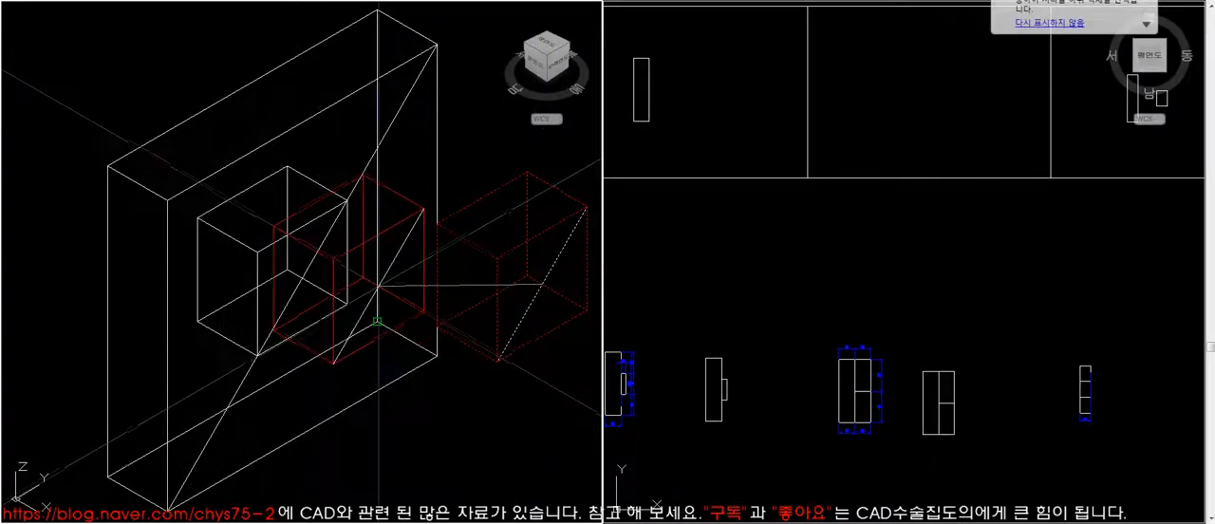
click(304, 273)
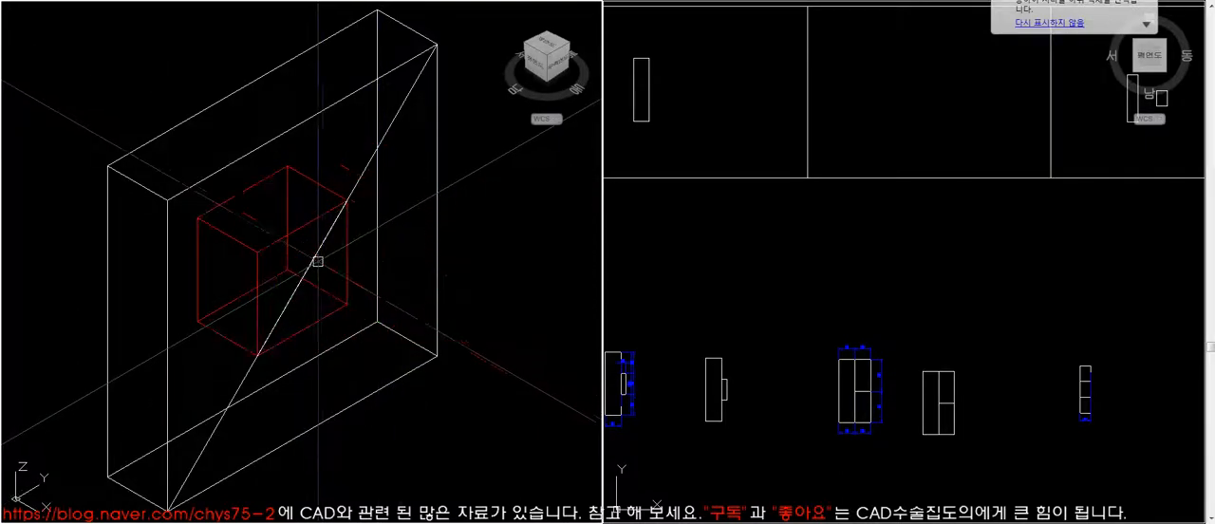
click(316, 255)
key(Delete)
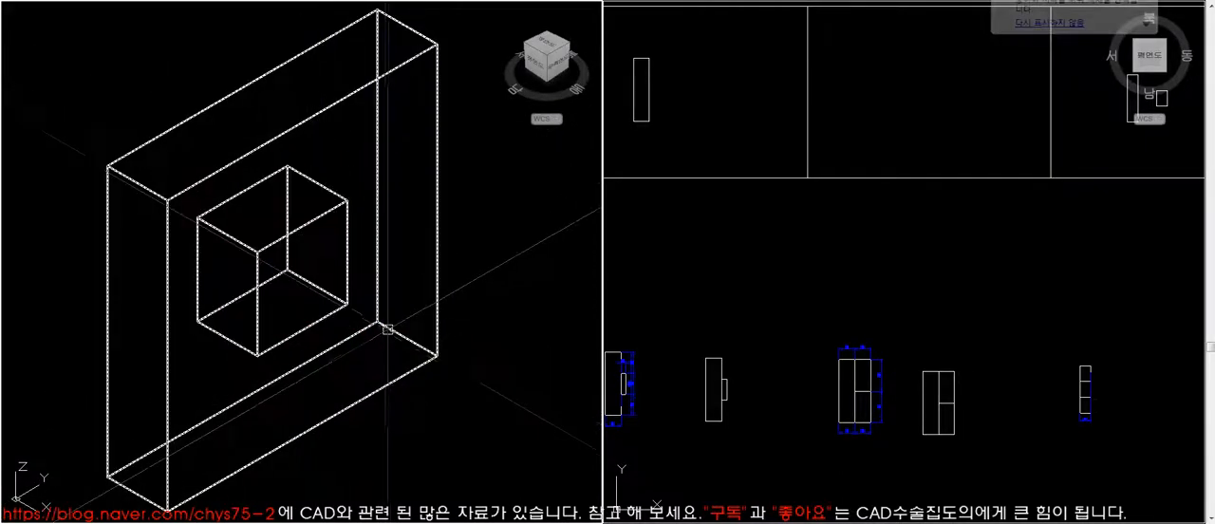
- Move the tall and the small rectangle from the framed cell to beside the dimensioned plate with the square opening
scroll(282, 315, down, 5)
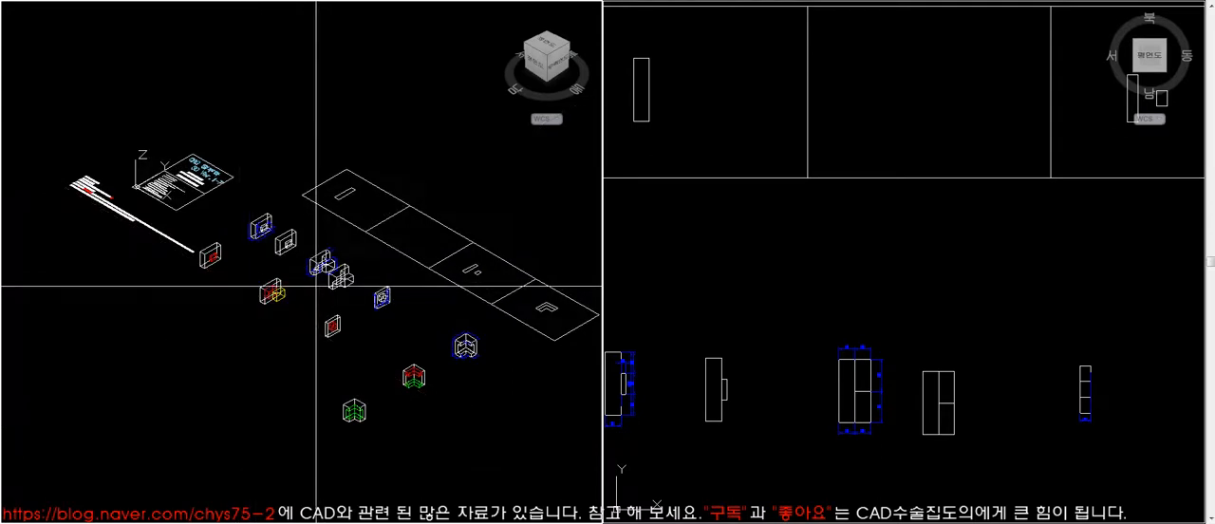
scroll(365, 356, up, 4)
scroll(81, 294, up, 3)
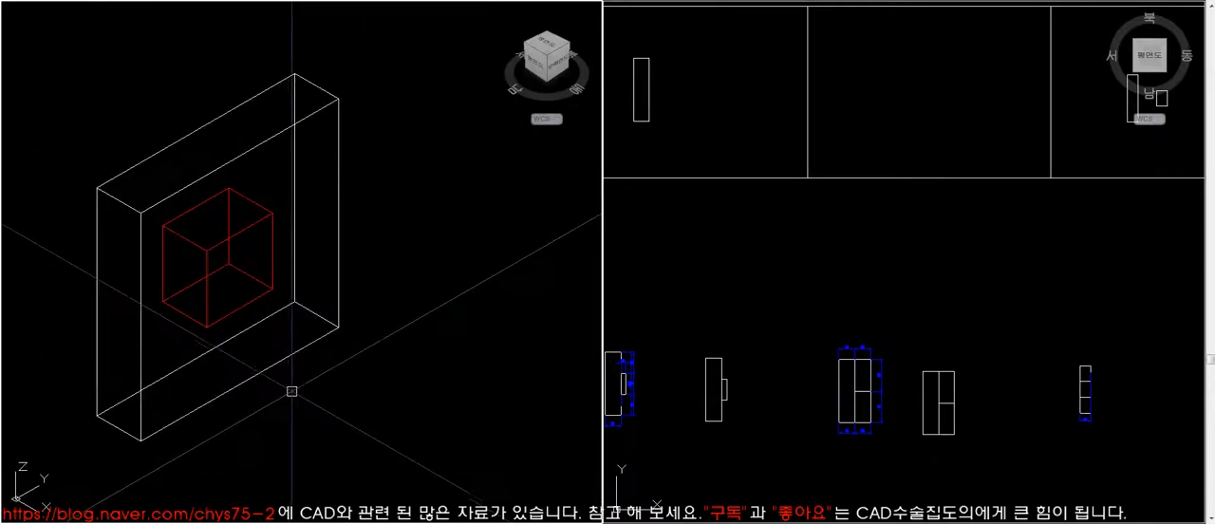
scroll(263, 380, down, 5)
scroll(338, 250, up, 5)
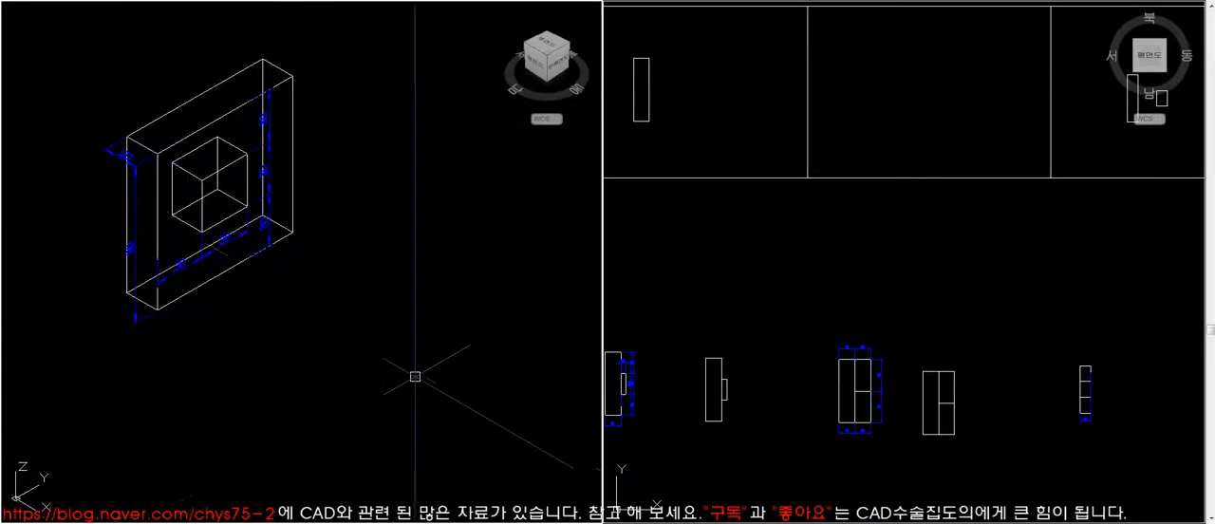
scroll(507, 412, up, 2)
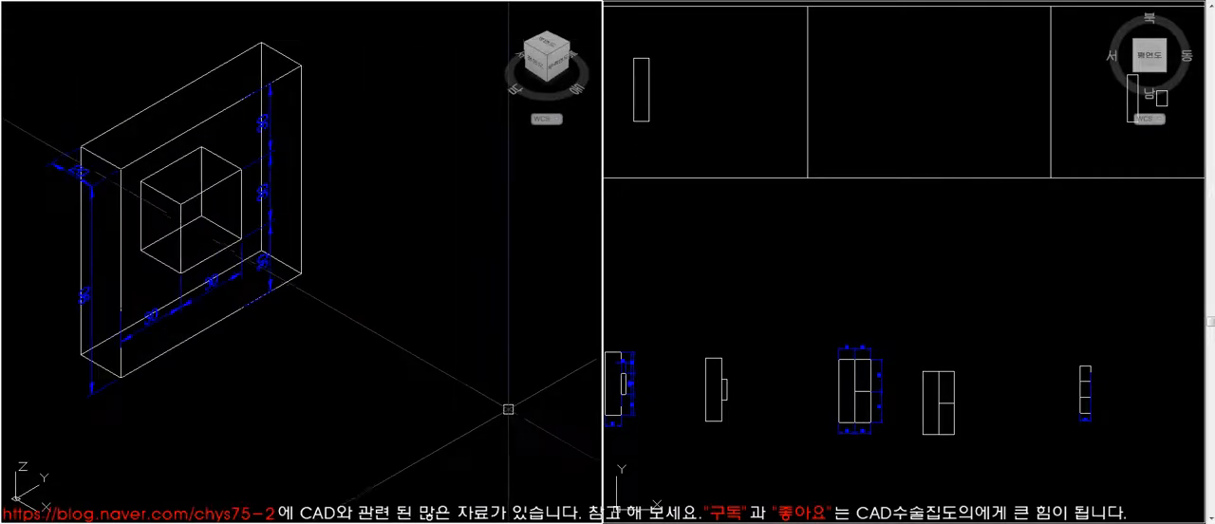
scroll(655, 351, down, 5)
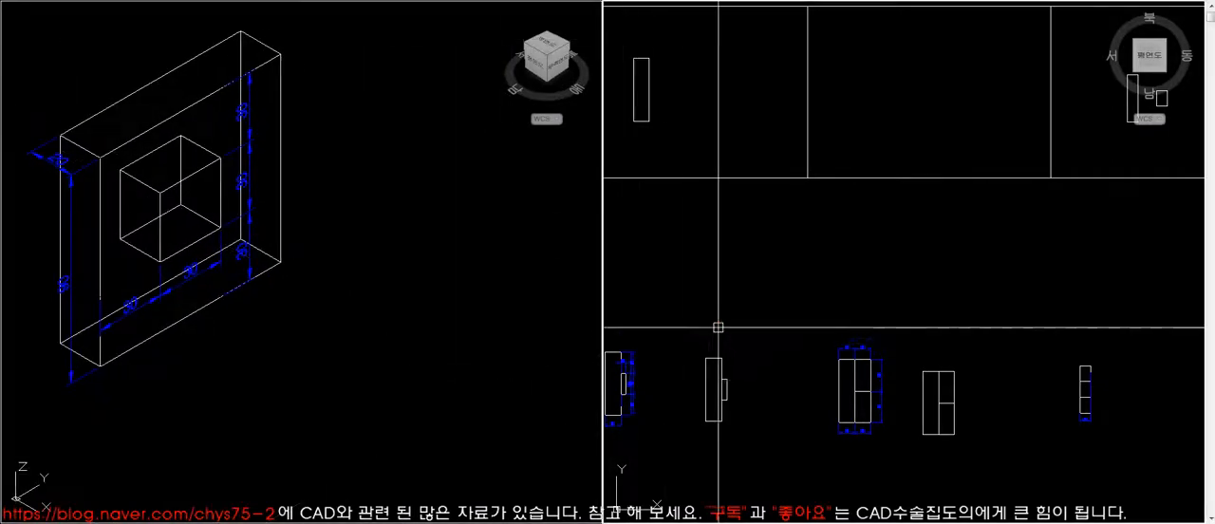
scroll(868, 247, up, 5)
scroll(867, 264, up, 4)
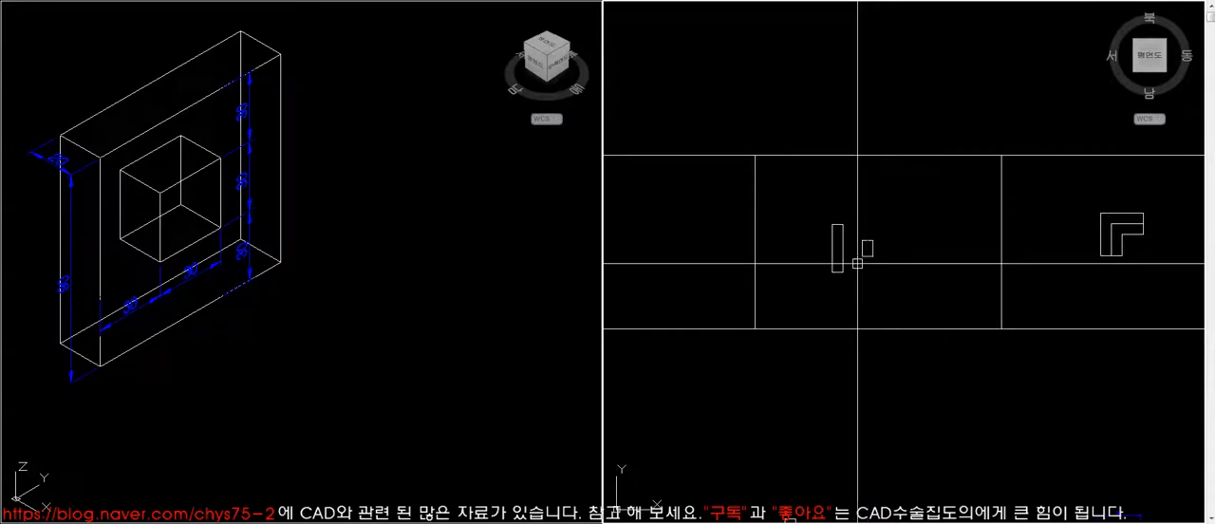
scroll(807, 255, down, 5)
click(795, 255)
- List the geometry data of the long rectangle and of the small rectangle to check their sizes
text(li)
key(space)
click(475, 379)
key(space)
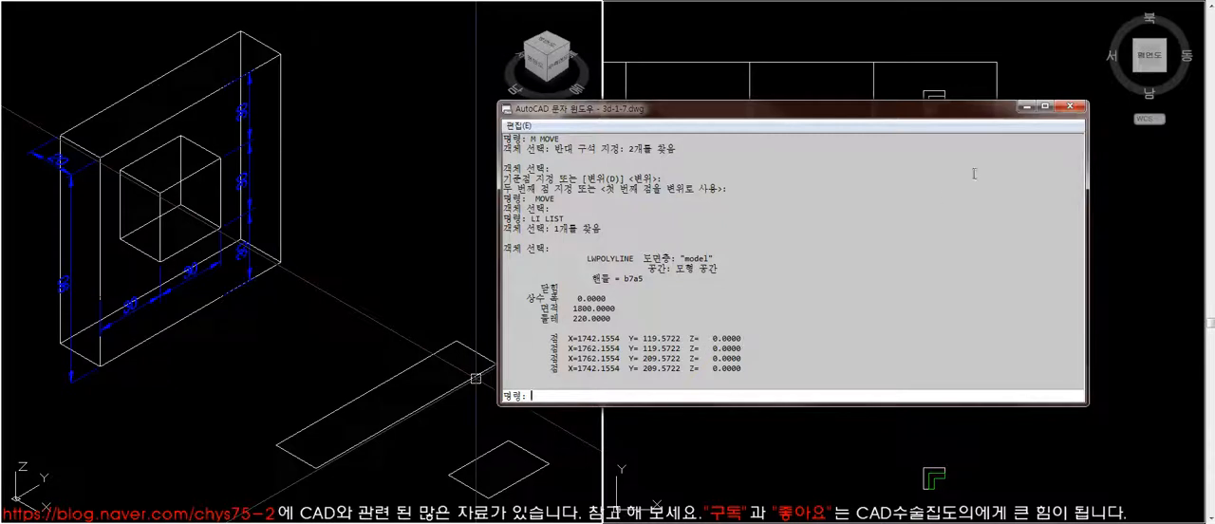
click(1071, 112)
key(space)
click(508, 442)
key(space)
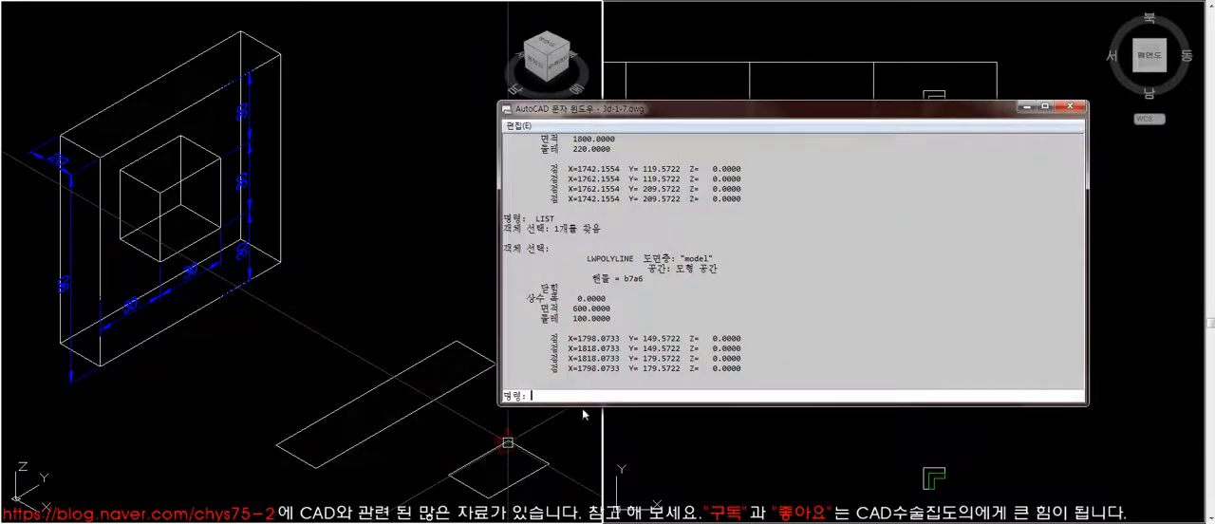
click(1070, 111)
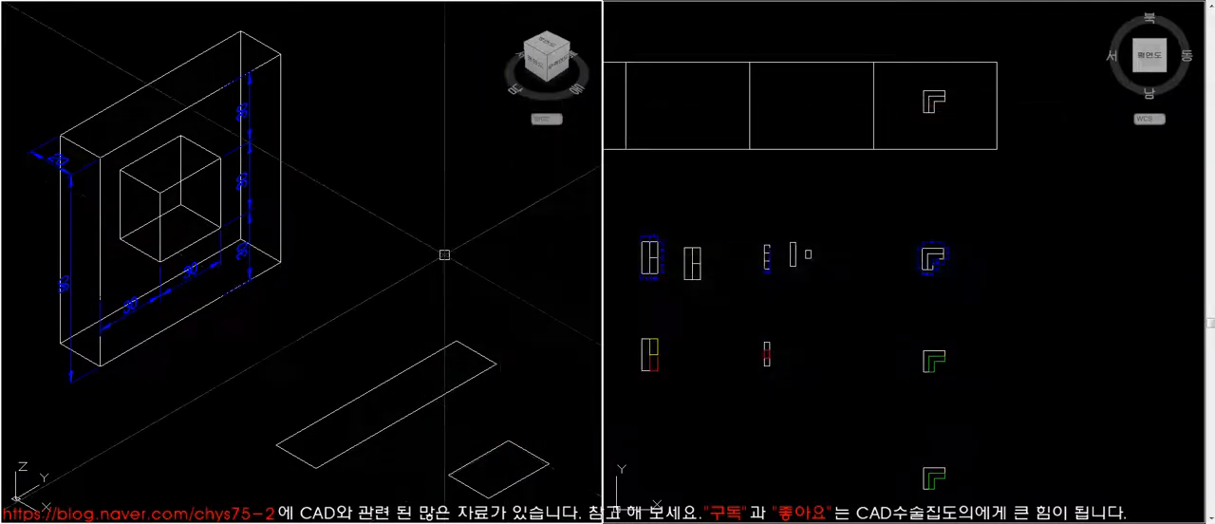
- Extrude the long rectangle upward by 90 to form the plate
click(442, 351)
text(ext)
key(space)
click(401, 371)
key(space)
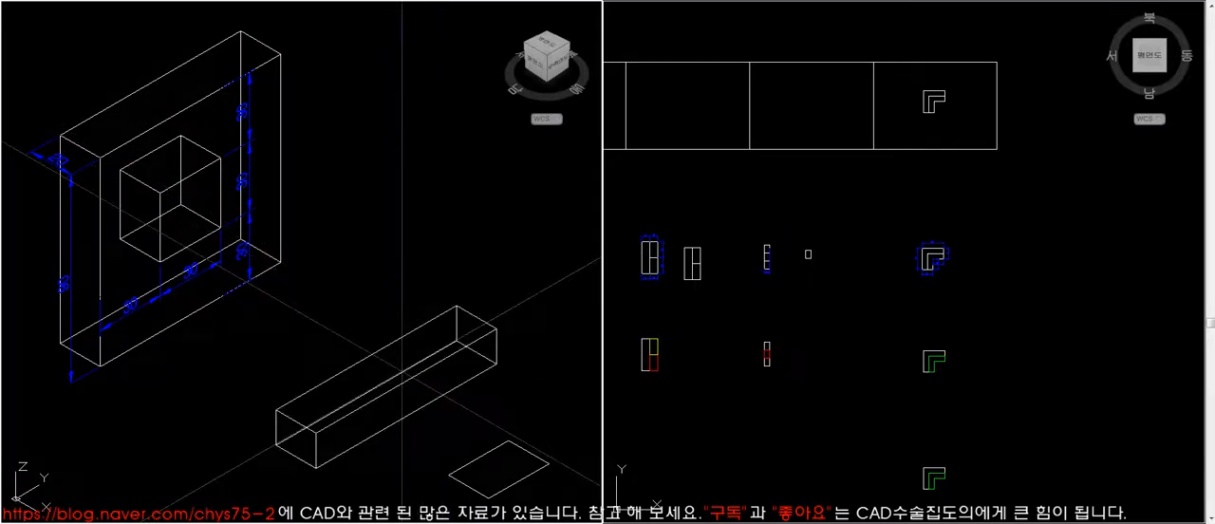
text(90)
key(space)
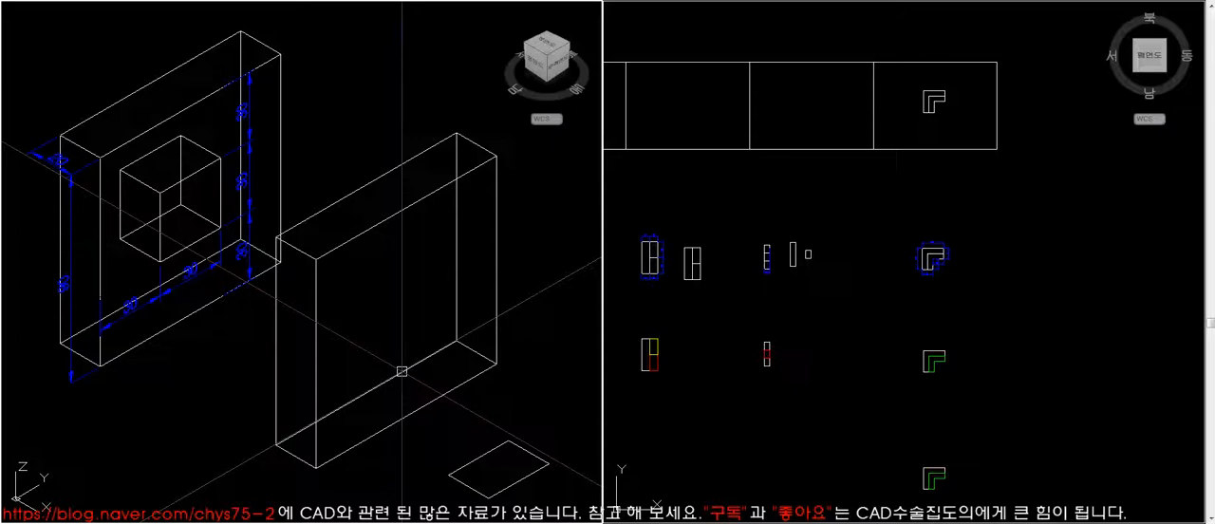
- Compare the new plate with the dimensioned one in hidden-line display and restore the wireframe display
text(hi)
key(space)
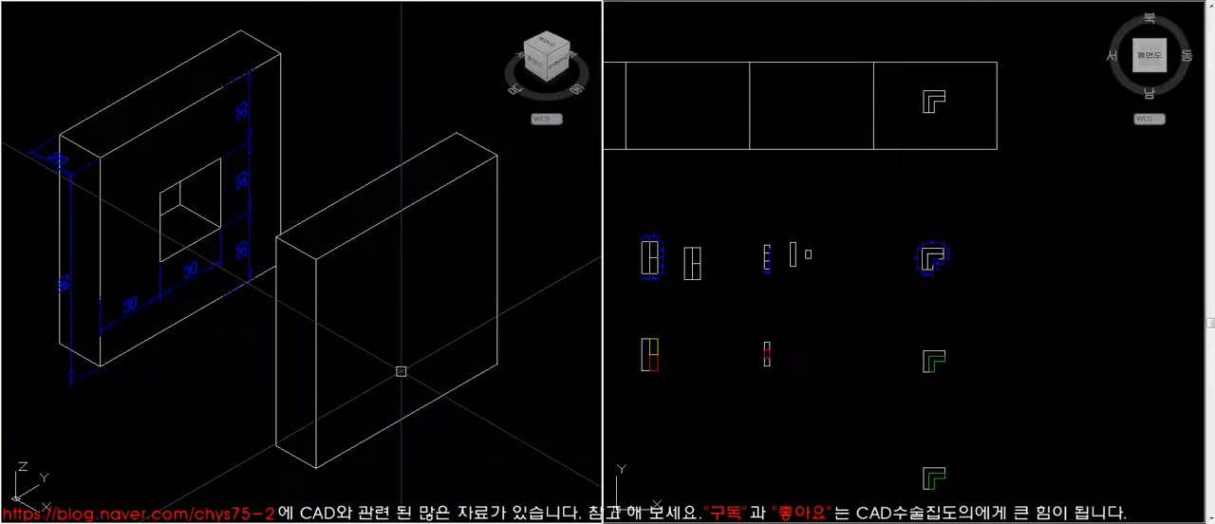
text(re)
key(space)
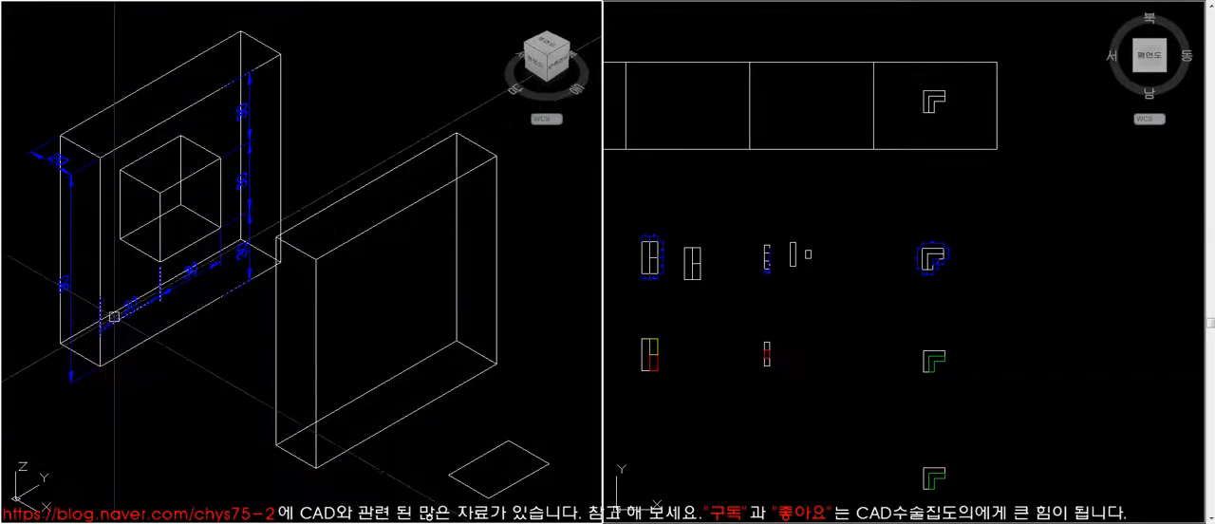
text(hi)
key(space)
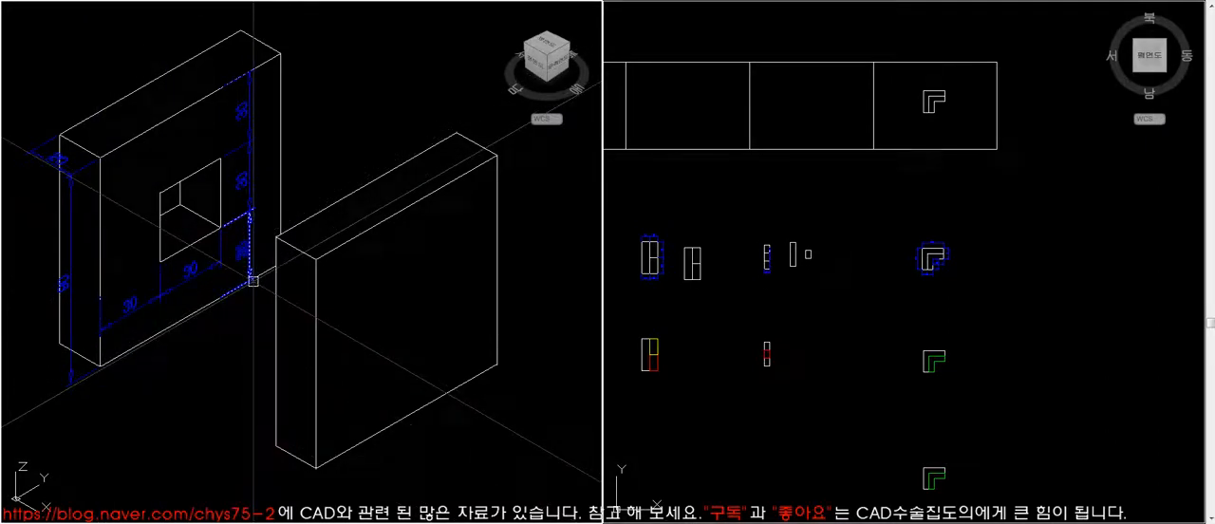
click(304, 460)
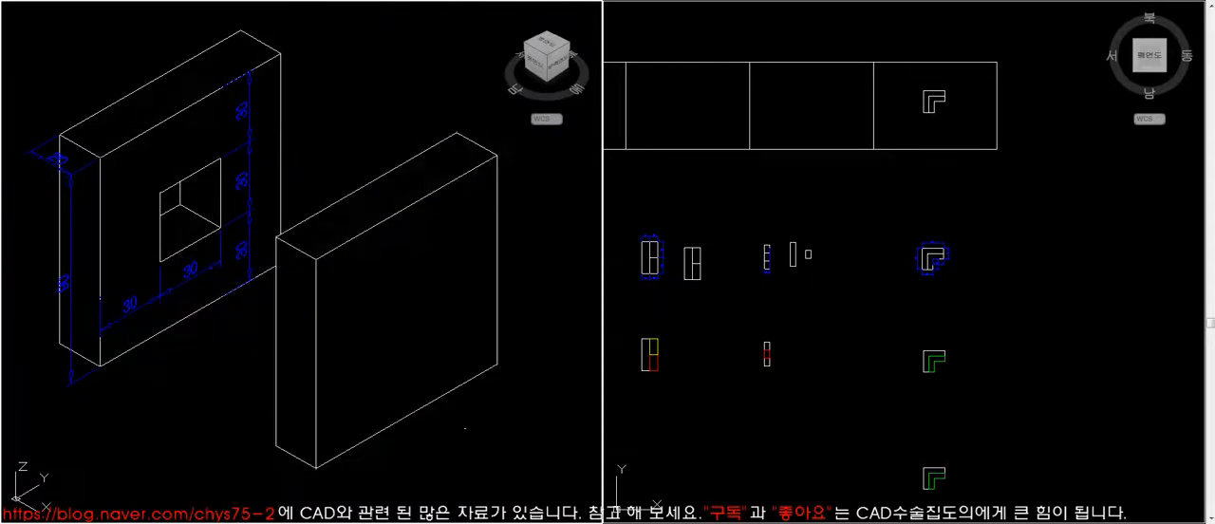
text(re)
key(space)
- Move the small rectangle so its corner meets the lower front corner of the new plate
text(ext)
key(space)
click(472, 462)
key(space)
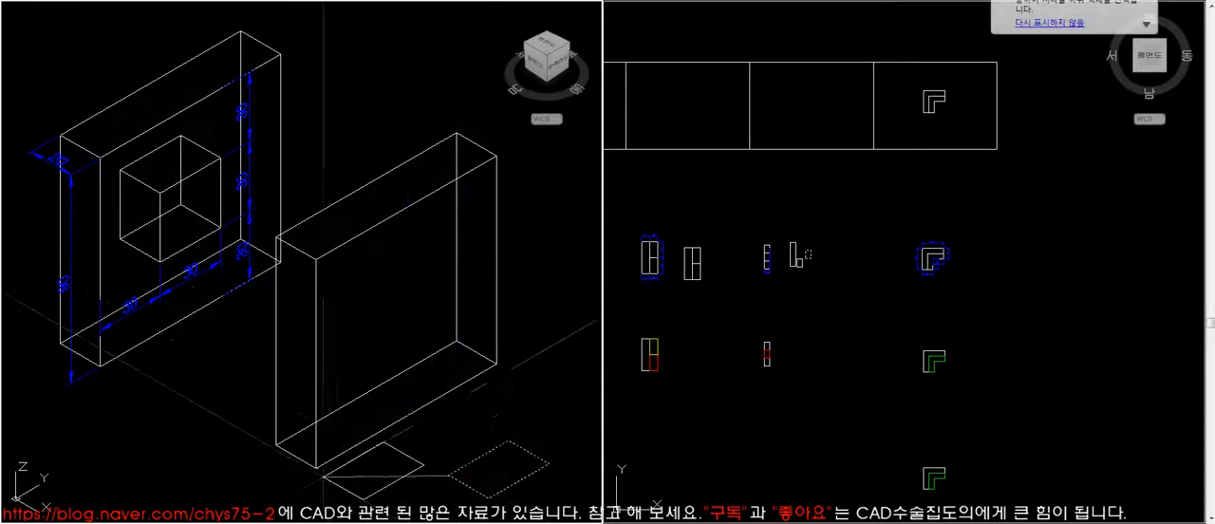
click(316, 466)
- Move the small rectangle 30 along the plate's long bottom edge in the top view
click(841, 367)
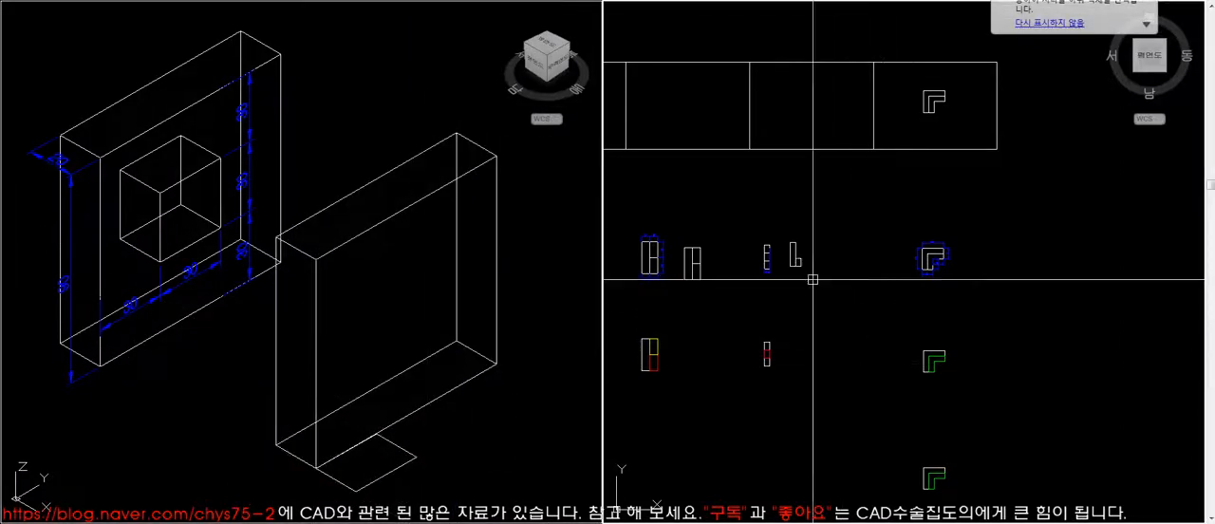
scroll(790, 256, up, 6)
click(907, 306)
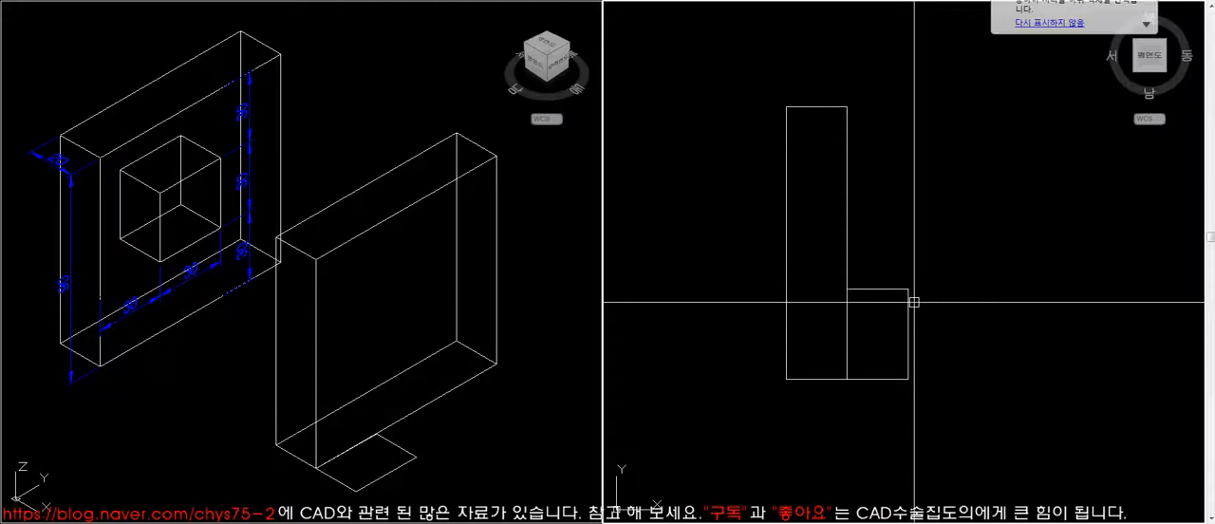
click(980, 359)
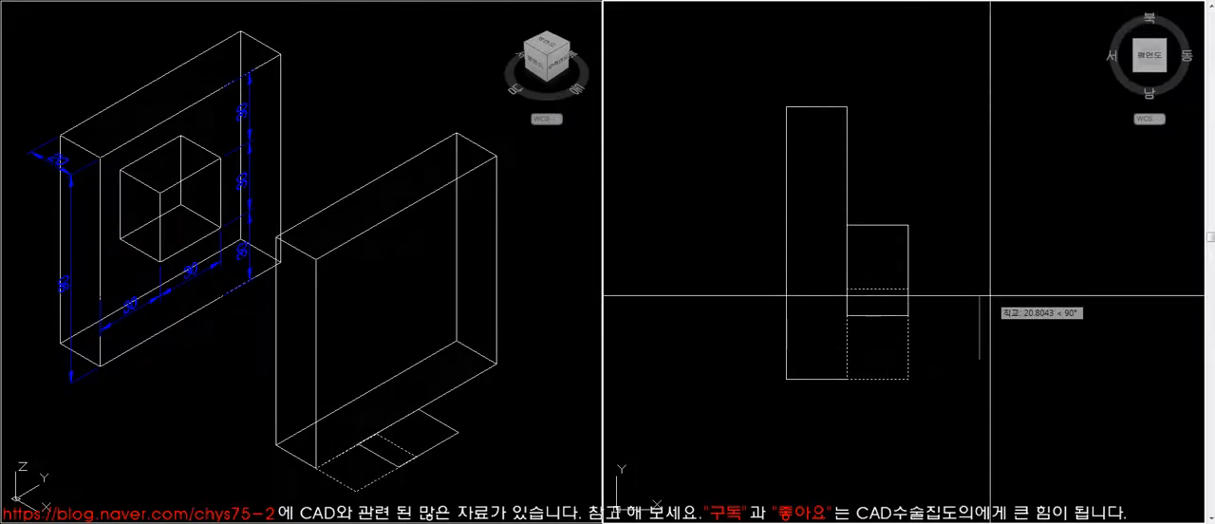
text(30)
key(Return)
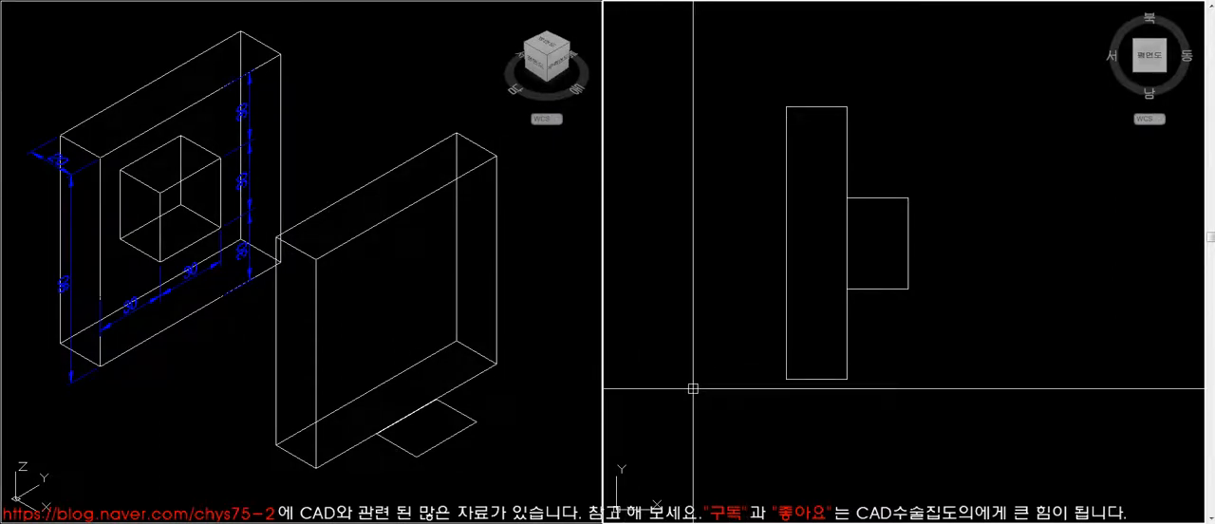
- Raise the small rectangle vertically in front of the plate to the height of the opening's lower edge
key(space)
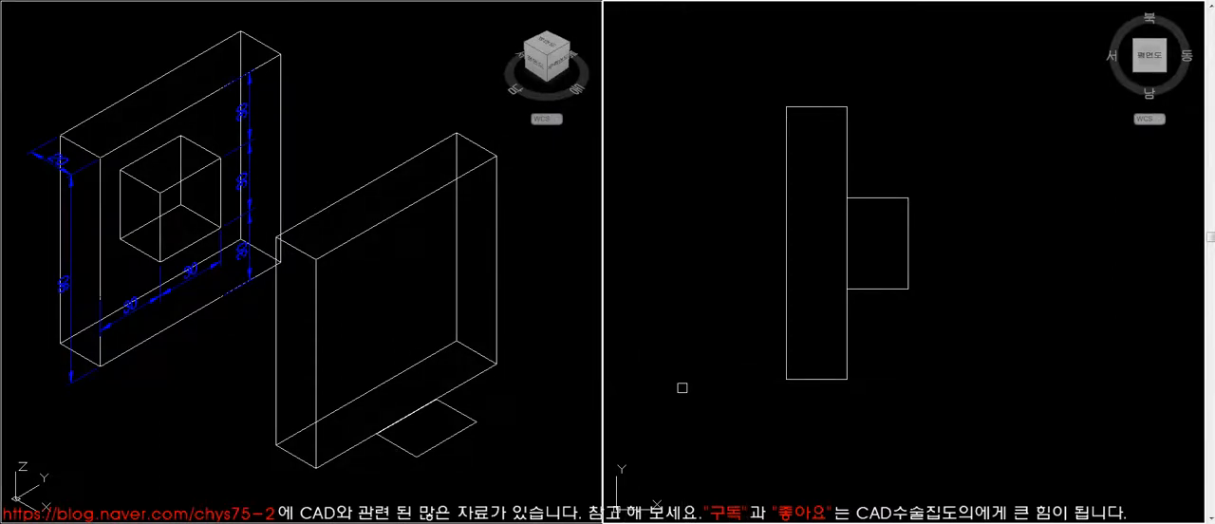
click(913, 258)
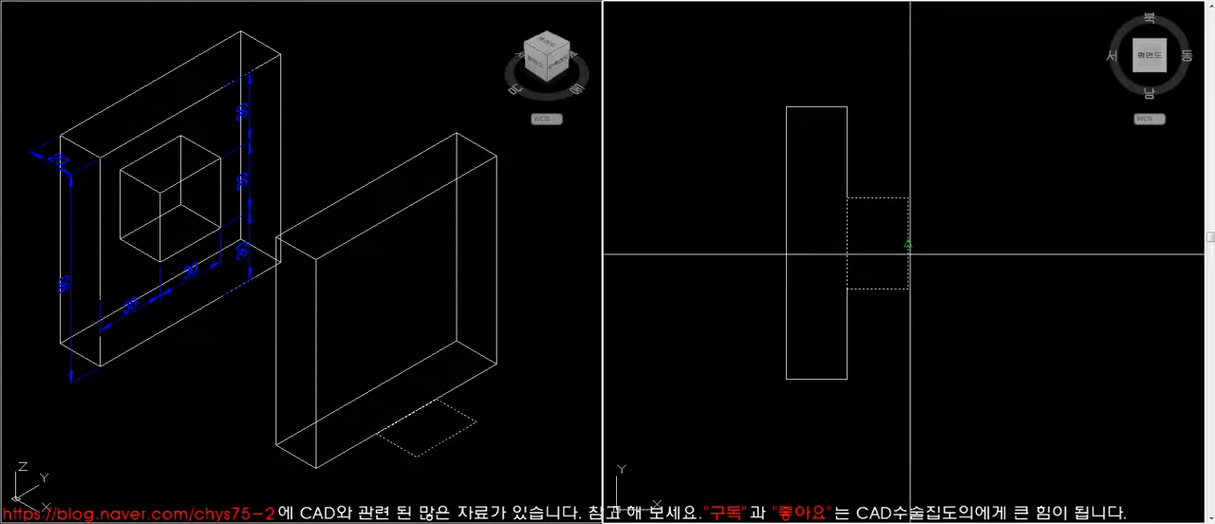
click(531, 407)
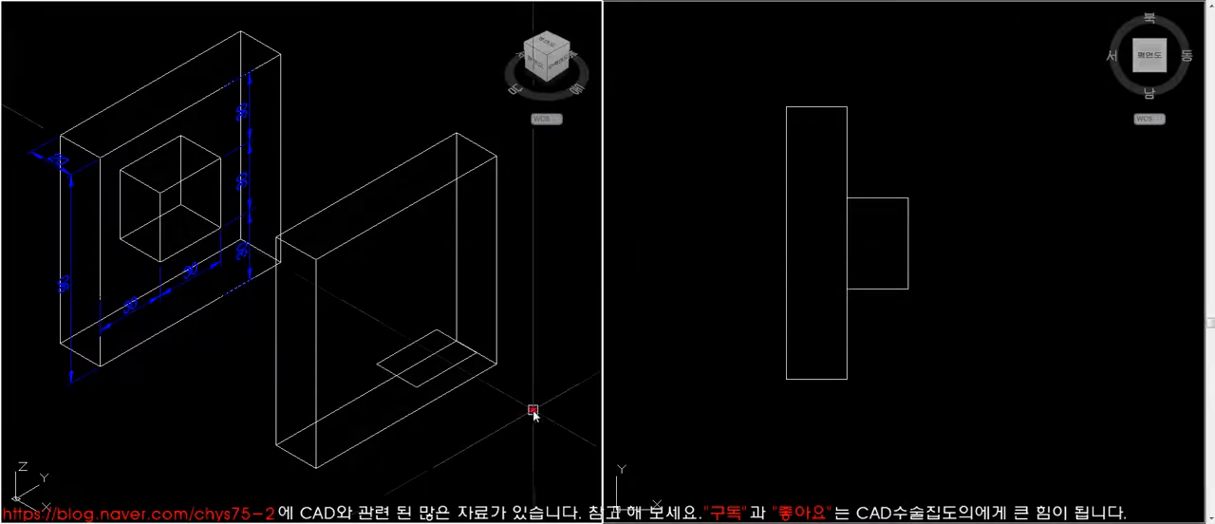
- List the properties of the small rectangle to check its elevation
text(li)
key(Return)
click(454, 360)
key(Return)
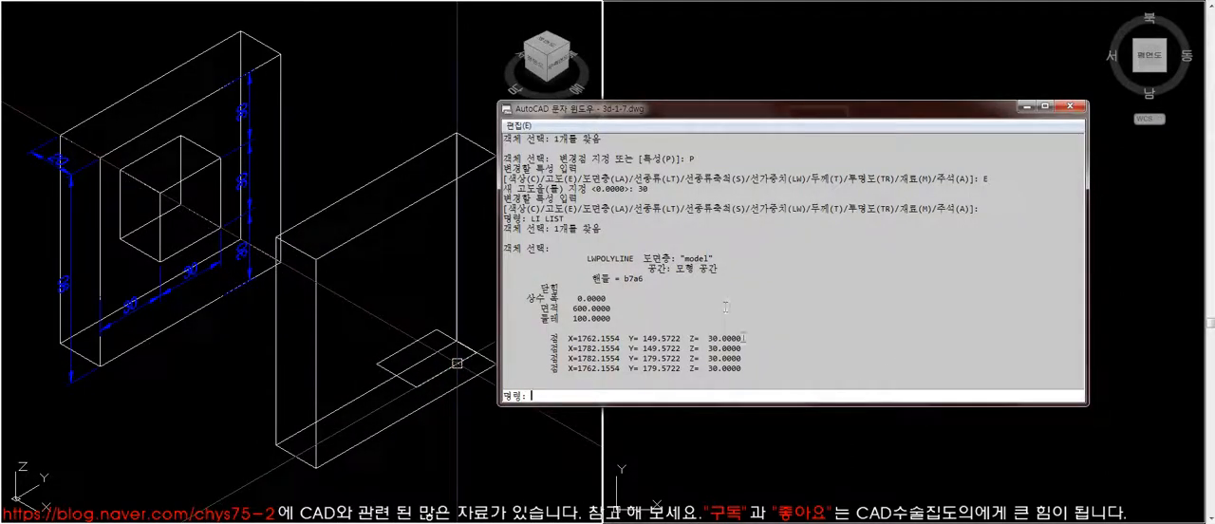
click(1070, 105)
click(393, 425)
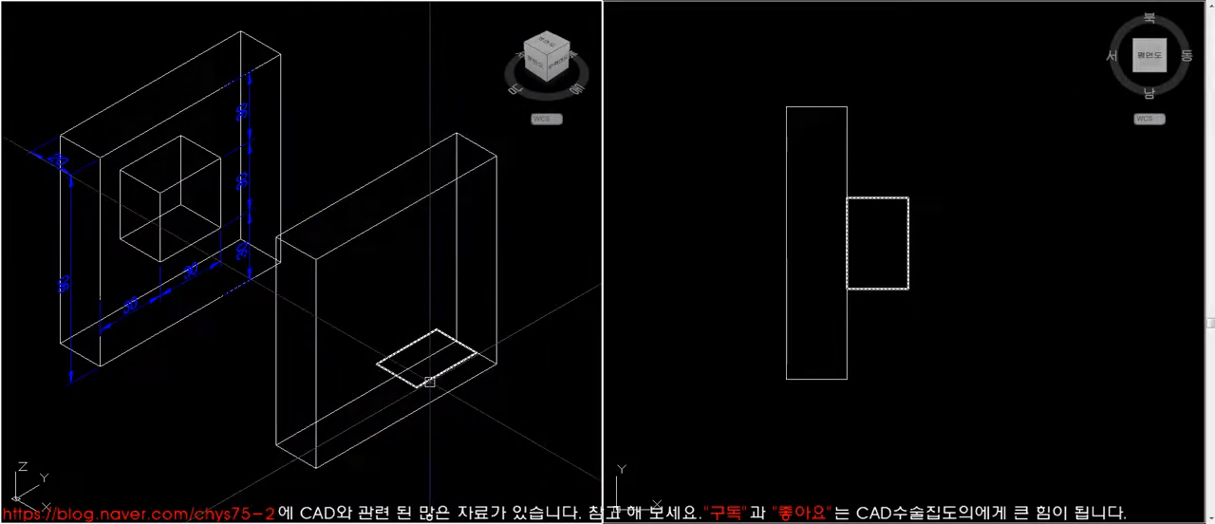
click(871, 363)
key(Return)
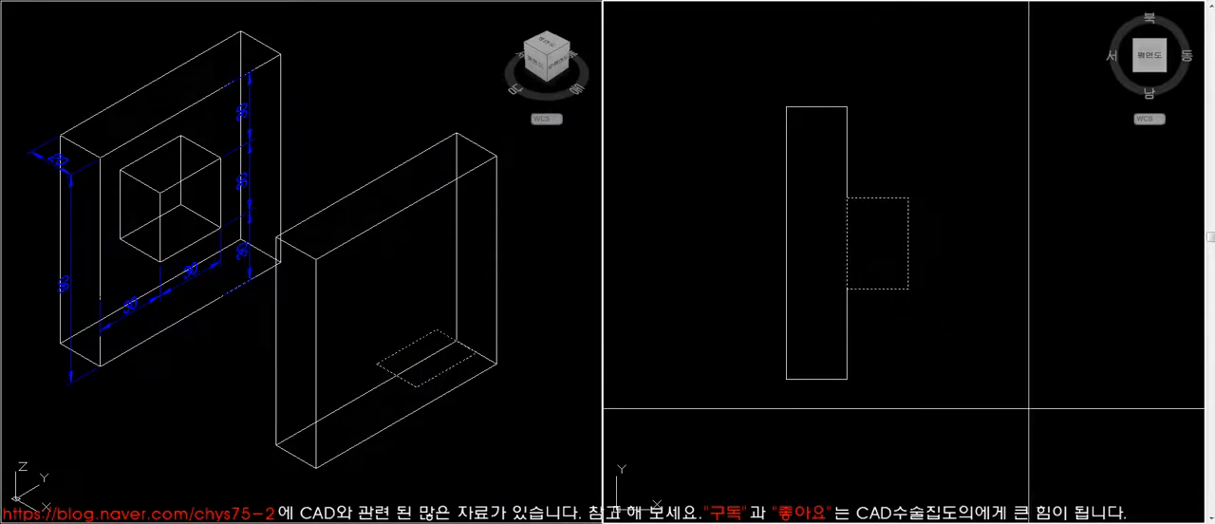
click(1029, 409)
key(Escape)
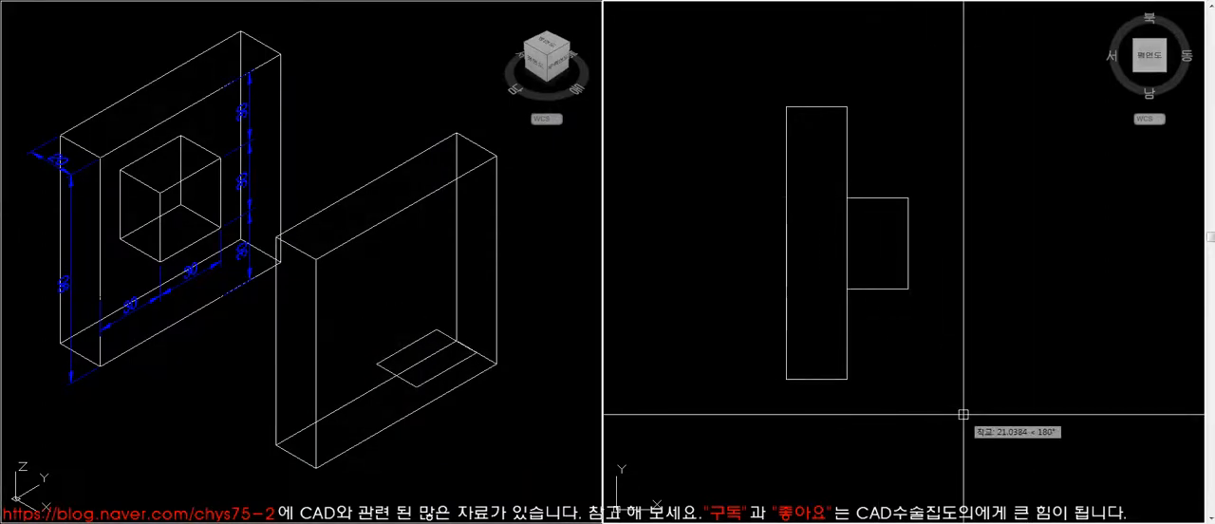
- Extrude the small rectangle 30 high and check the box in hidden-line display
click(461, 423)
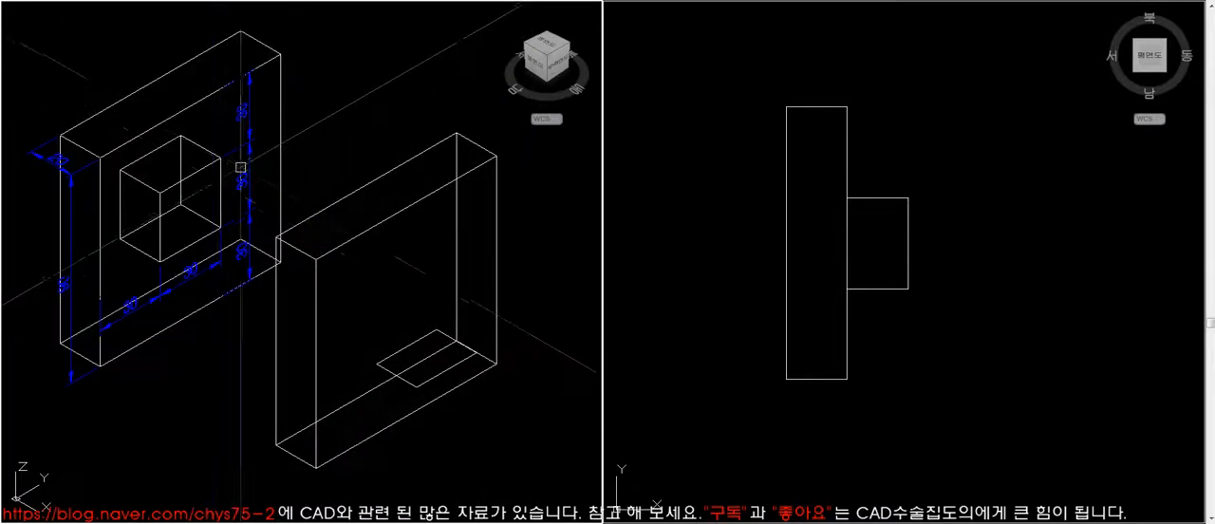
click(413, 344)
text(30)
key(Return)
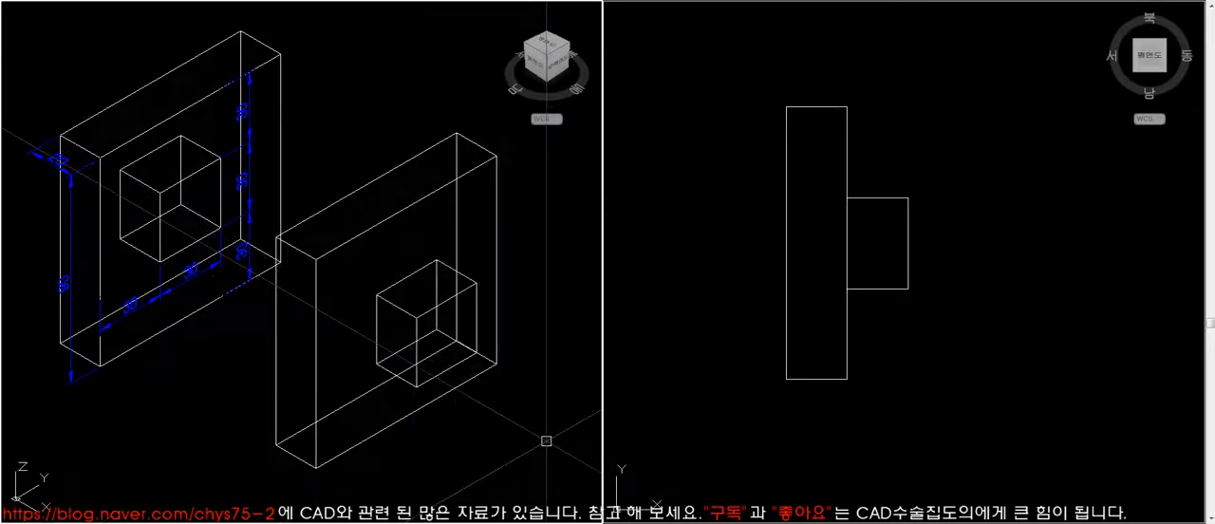
text(hi)
key(Return)
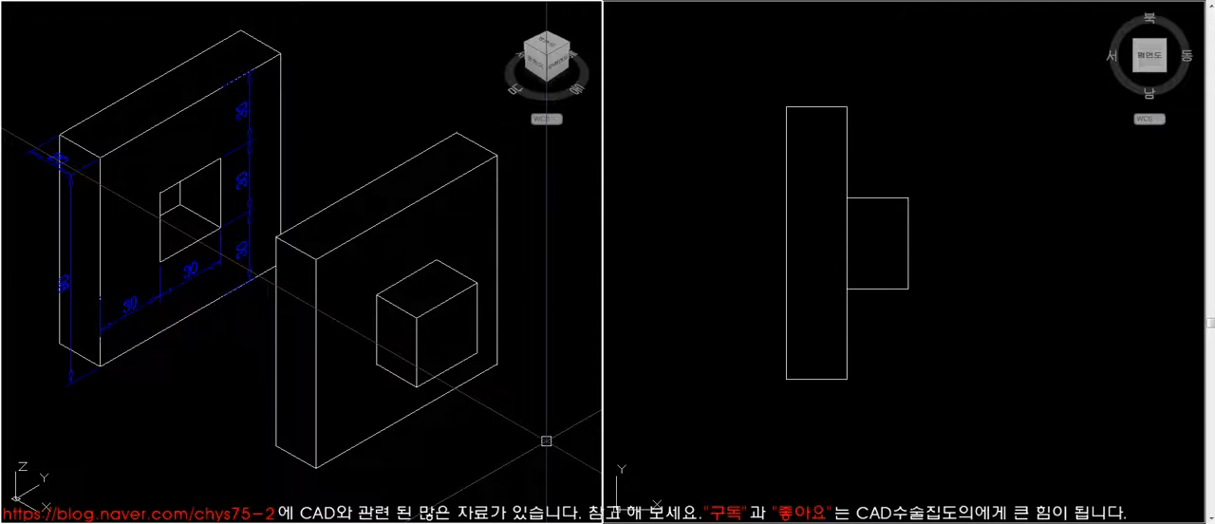
text(re)
key(Return)
click(834, 404)
text(m)
key(Return)
click(902, 288)
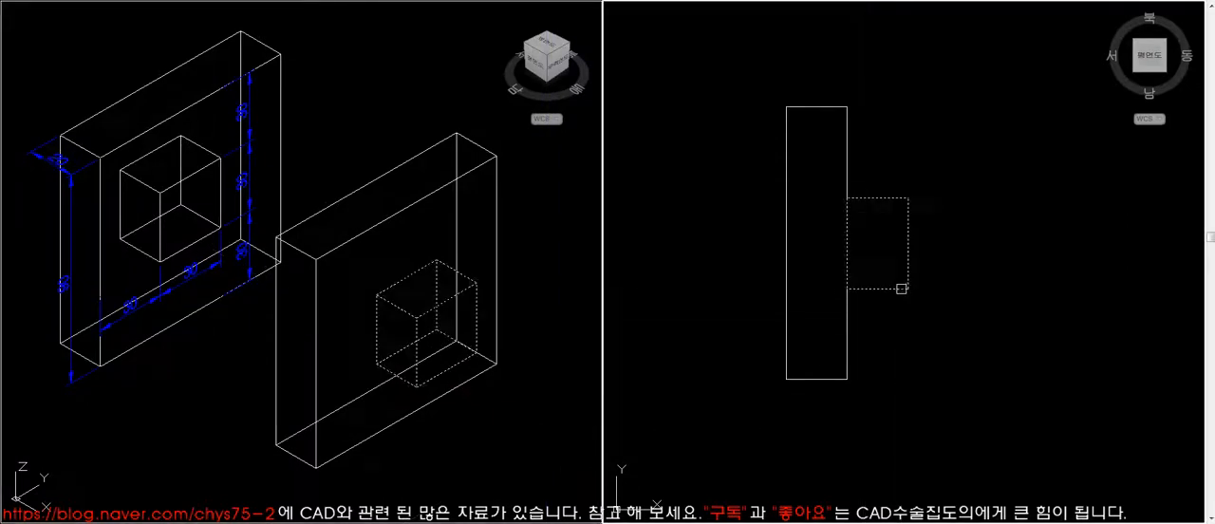
key(Return)
click(1034, 390)
key(Escape)
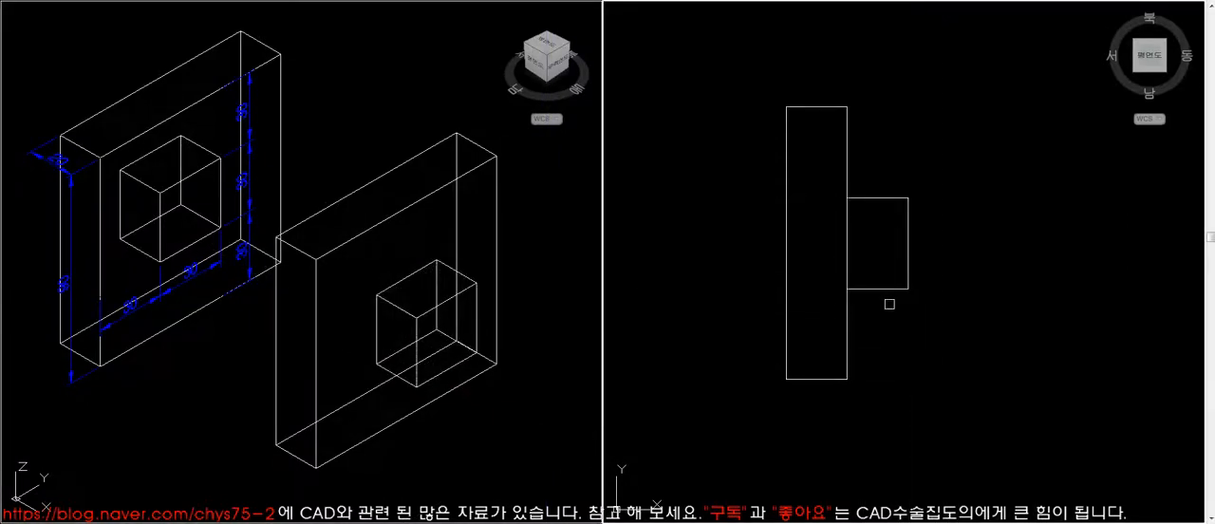
- Move the small box 20 into the plate in the top view and check it in hidden-line display
key(Return)
click(1085, 366)
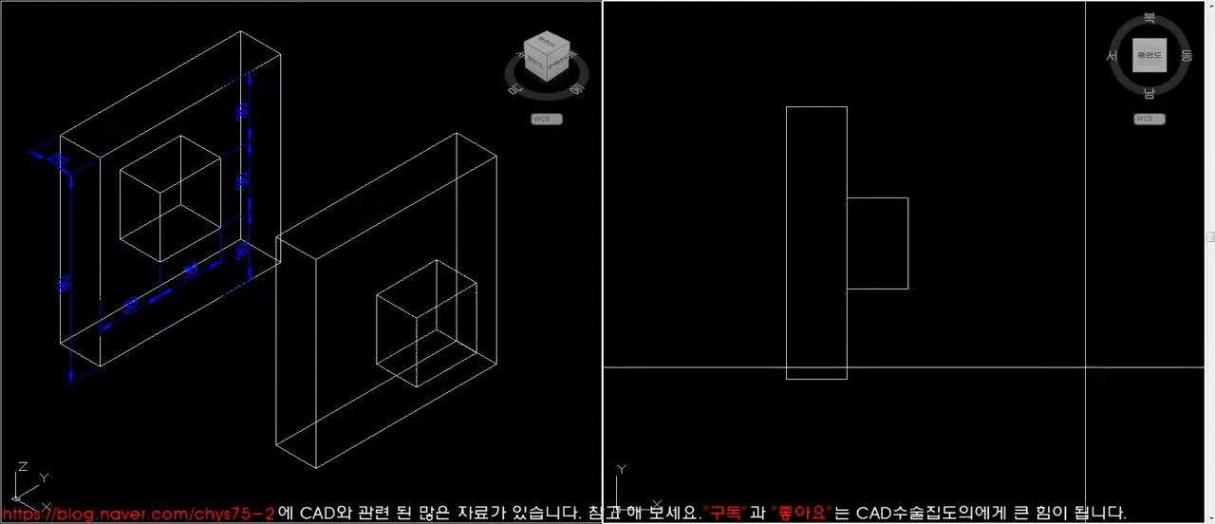
text(20)
key(Return)
click(465, 476)
text(hi)
key(Return)
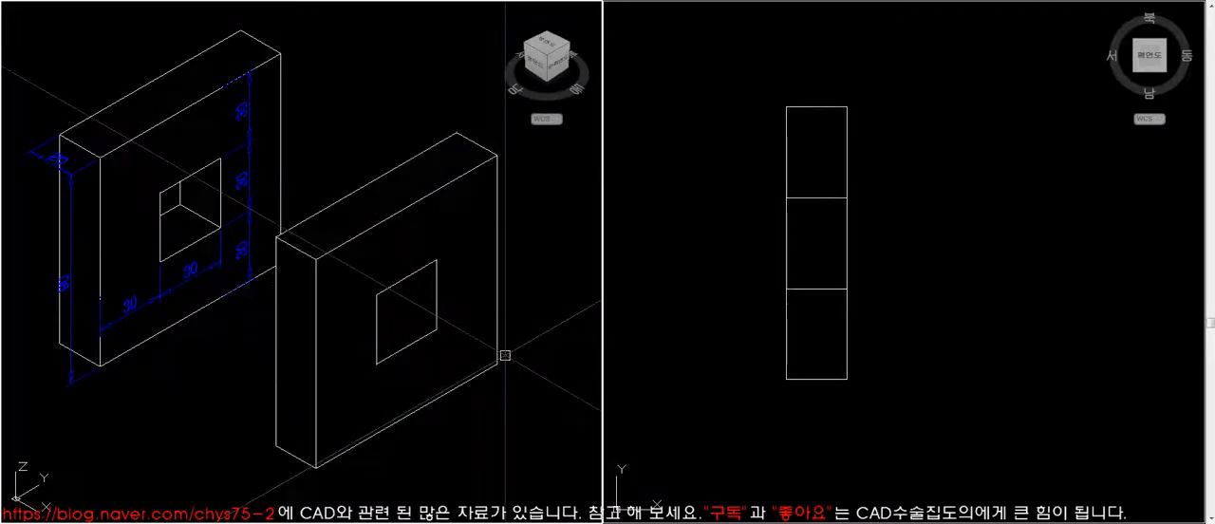
- Subtract the small box from the new plate and check the square opening in hidden-line display
text(re)
key(Return)
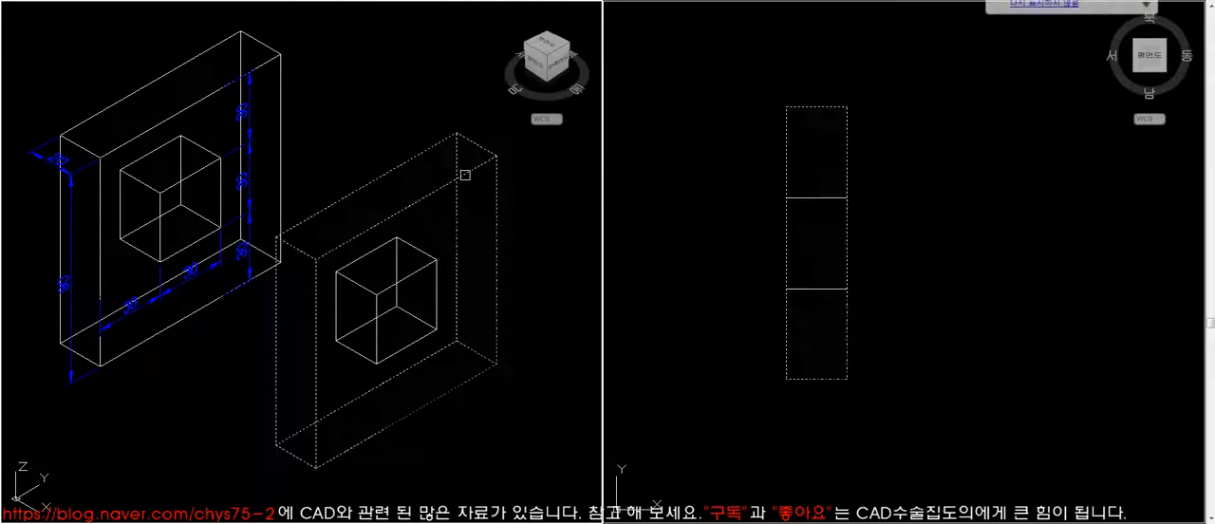
click(410, 276)
key(Escape)
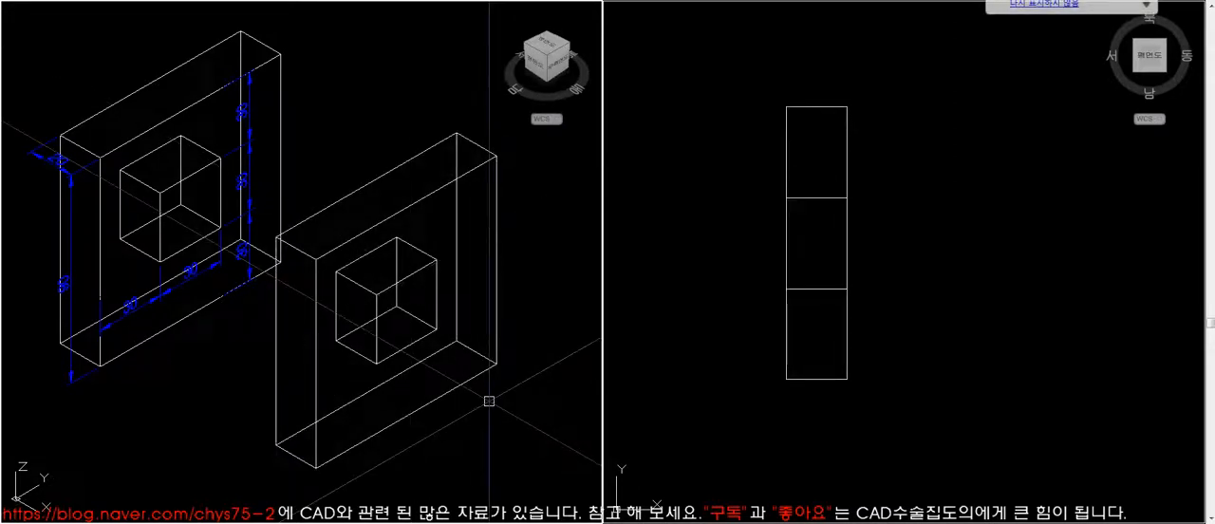
text(hi)
key(Return)
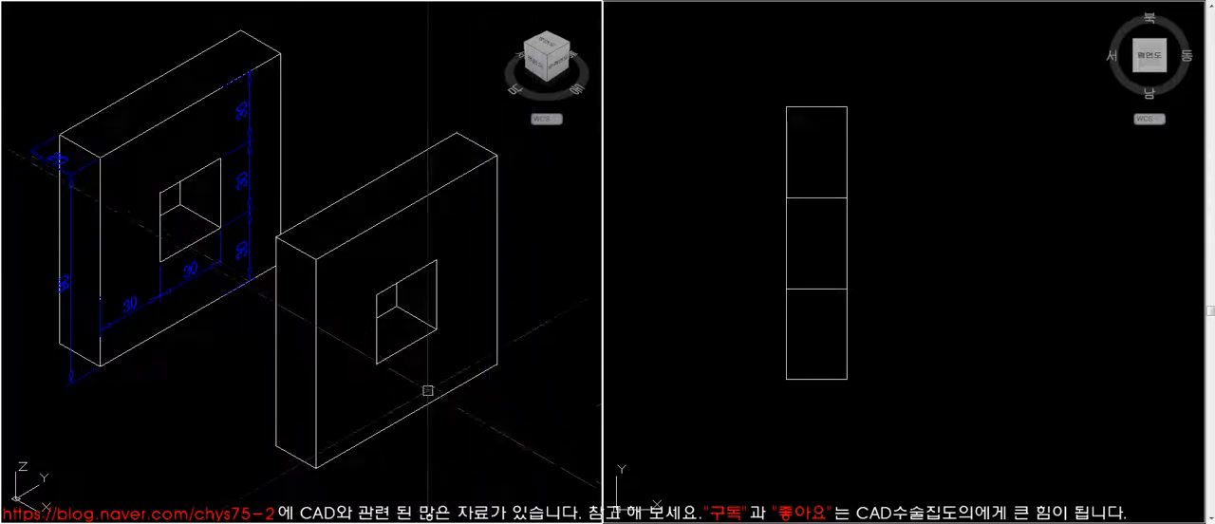
- Examine the dimensioned L-shaped block with the recess between its upper and lower parts
text(z)
key(space)
text(e)
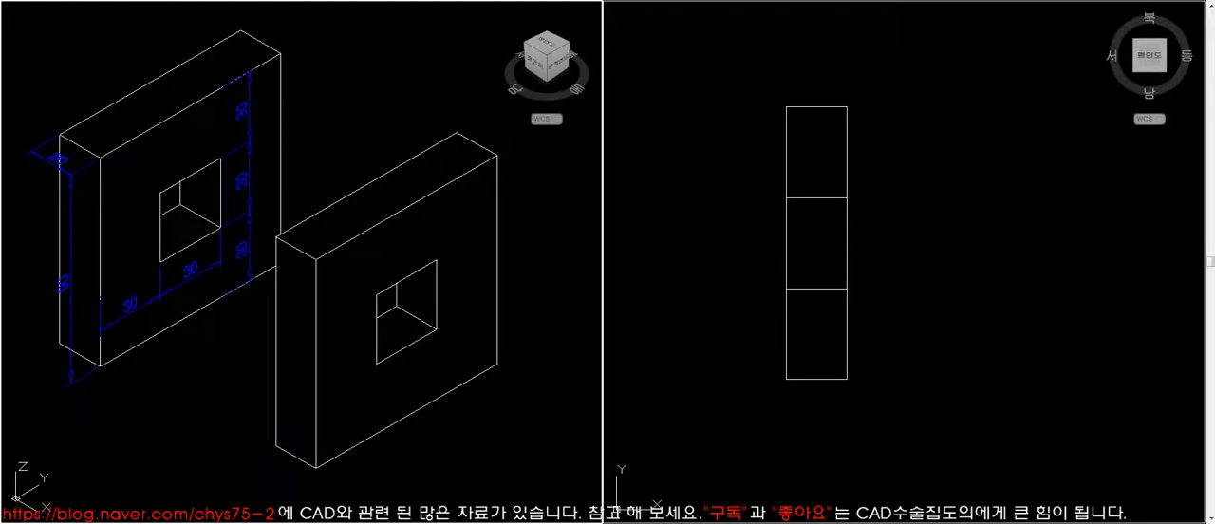
key(space)
text(z)
key(space)
click(352, 264)
click(493, 389)
key(space)
click(446, 328)
click(471, 358)
key(space)
click(92, 62)
click(514, 451)
middle_drag(523, 453, 500, 451)
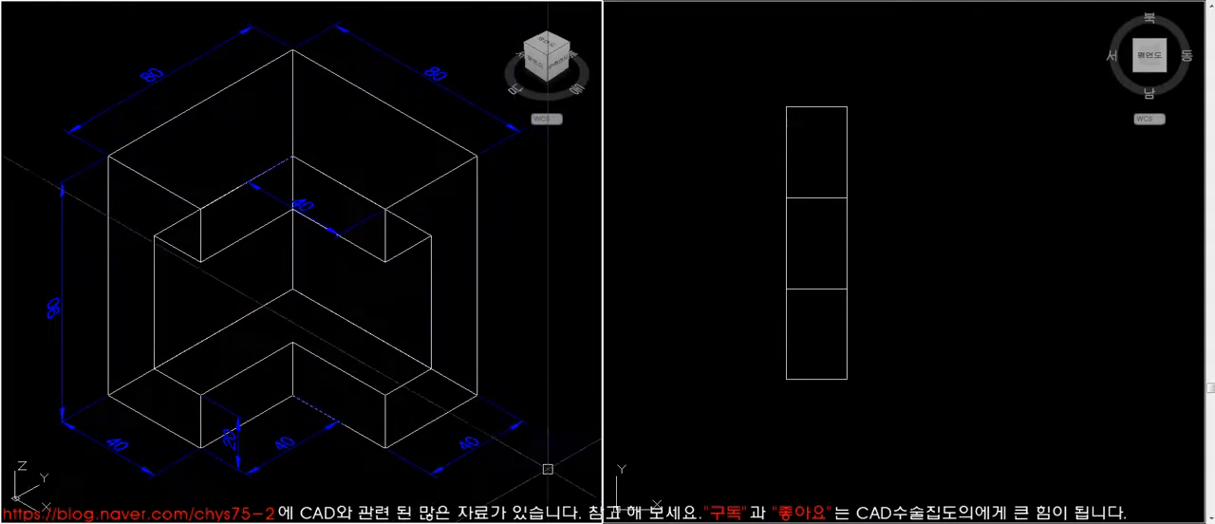
click(669, 400)
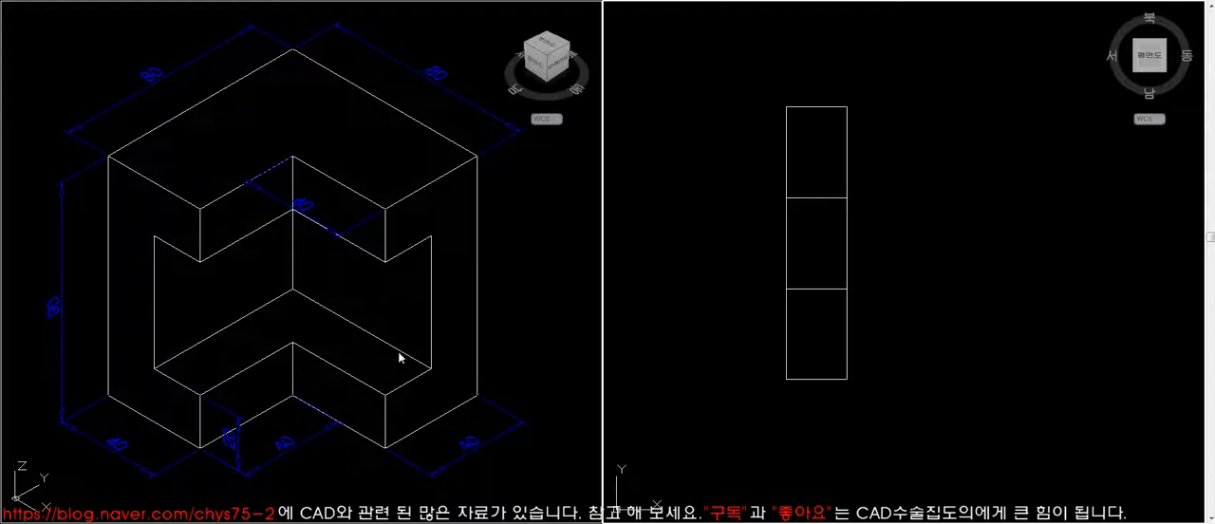
- Examine the framed L-shaped model with its red upper and green lower pieces in hidden-line display
click(562, 268)
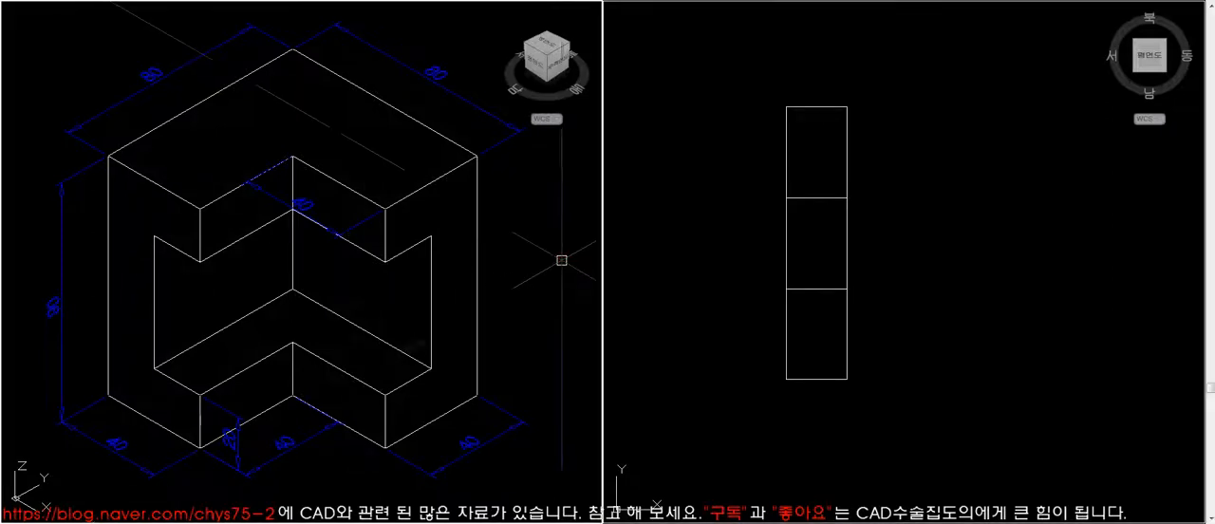
middle_click(476, 240)
middle_click(476, 240)
text(z)
key(Return)
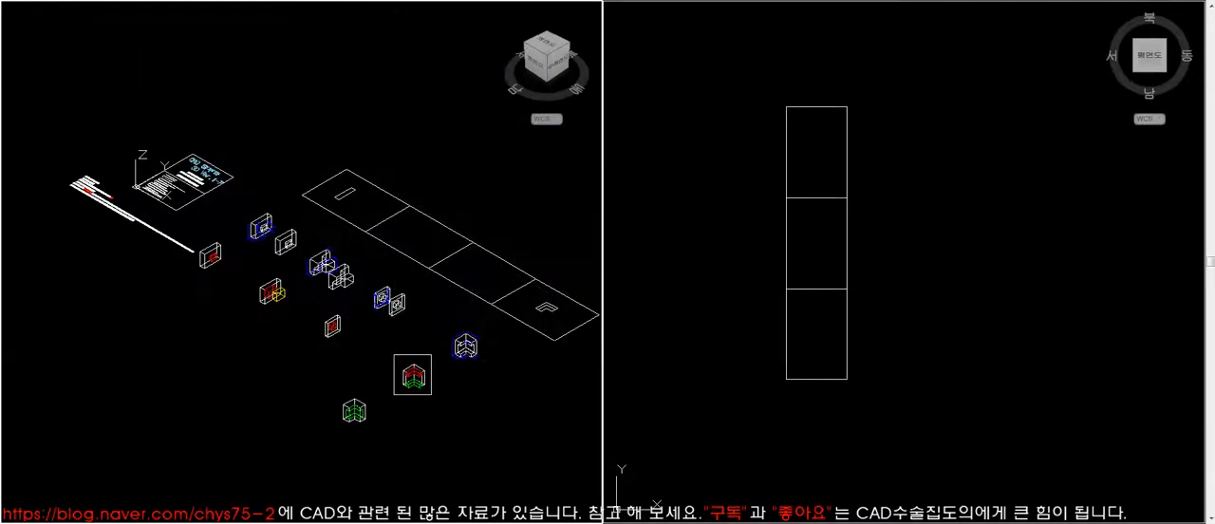
click(431, 394)
text(z)
key(Return)
click(131, 111)
click(506, 449)
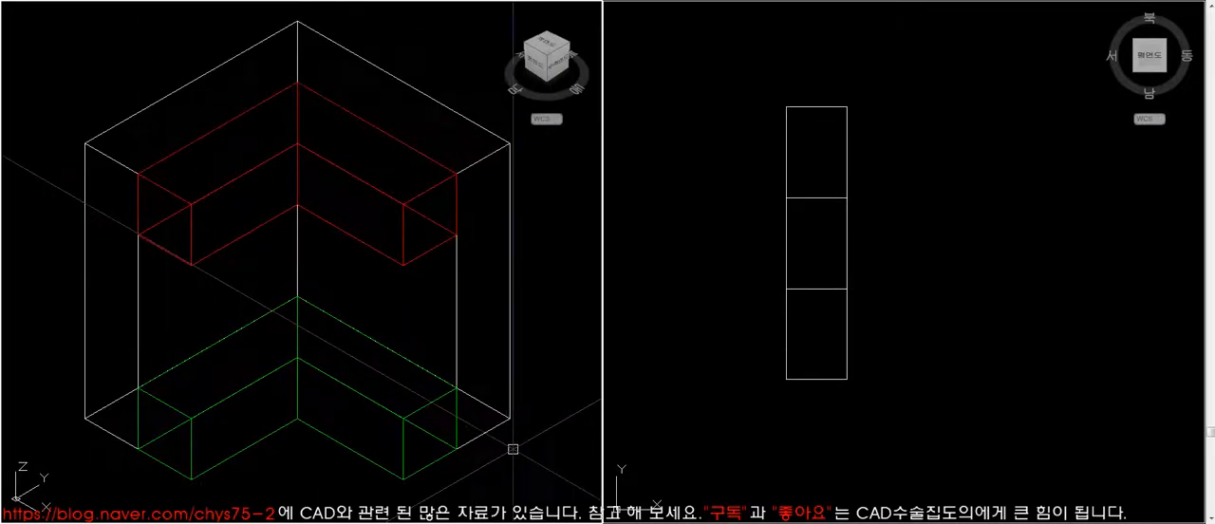
text(hi)
key(Return)
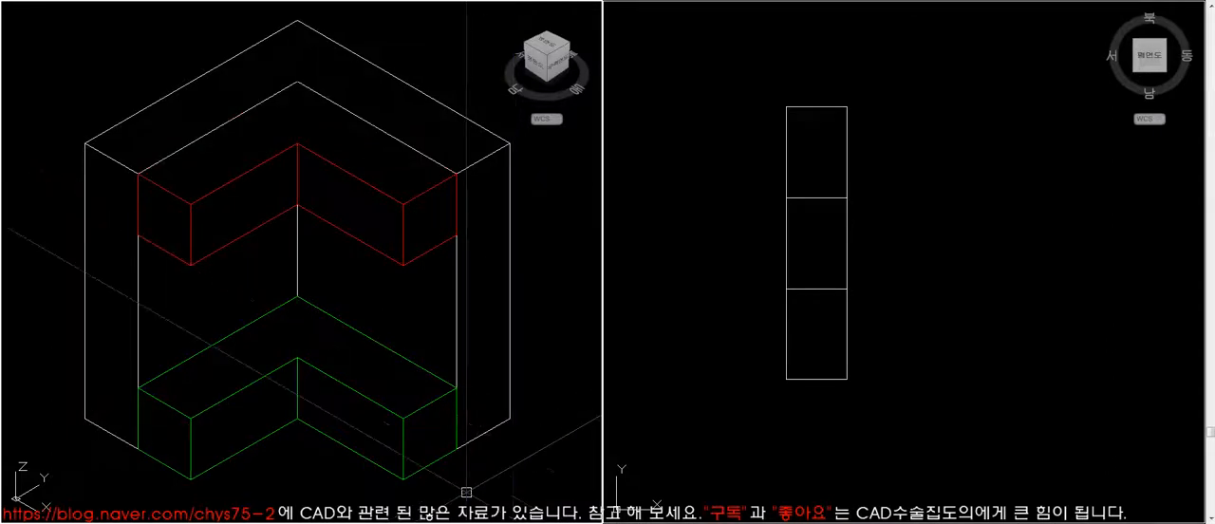
- Delete the red L-shaped piece at the top of the white body and restore the wireframe display
click(513, 288)
key(Escape)
click(456, 390)
key(Escape)
click(425, 258)
key(Delete)
text(re)
key(Return)
- Copy the green L-shaped piece up to the top corner of the white body and check it in hidden-line display
text(co)
key(Return)
click(439, 395)
key(Return)
click(455, 388)
click(455, 174)
key(Return)
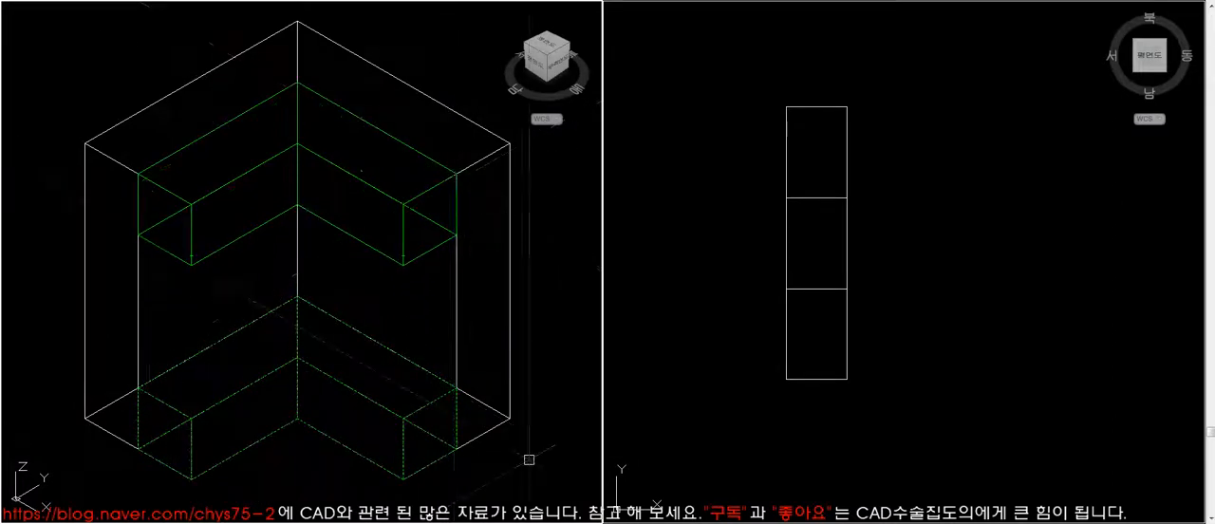
text(hi)
key(Return)
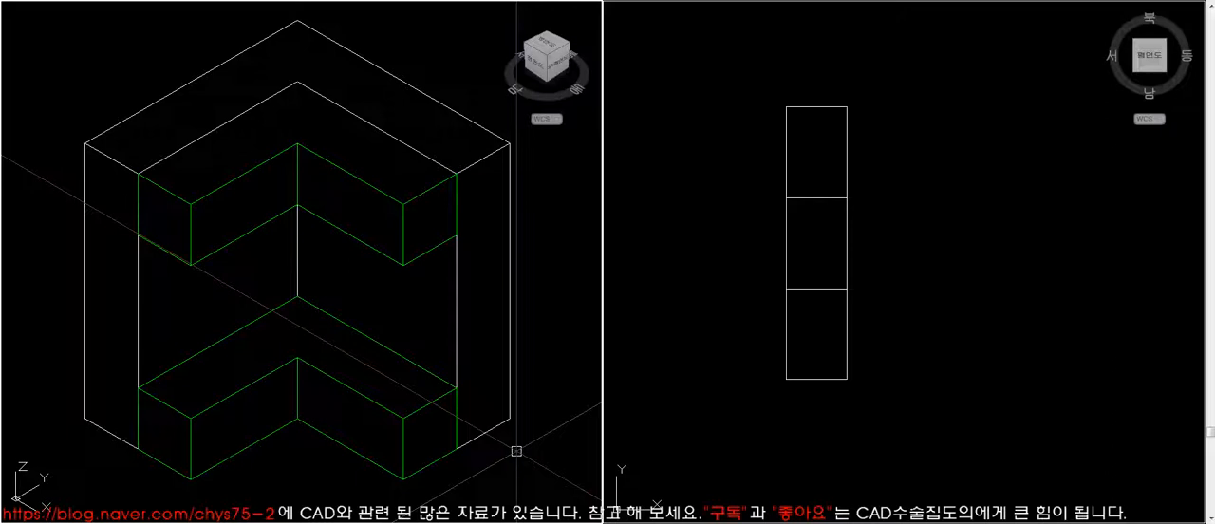
- Examine the other L-shaped model, a full-height white block containing a green inner L-shaped piece
text(l)
key(Return)
text(1)
key(Return)
text(z)
key(Return)
text(a)
key(Return)
text(z)
key(Return)
click(332, 381)
click(382, 446)
scroll(383, 338, up, 5)
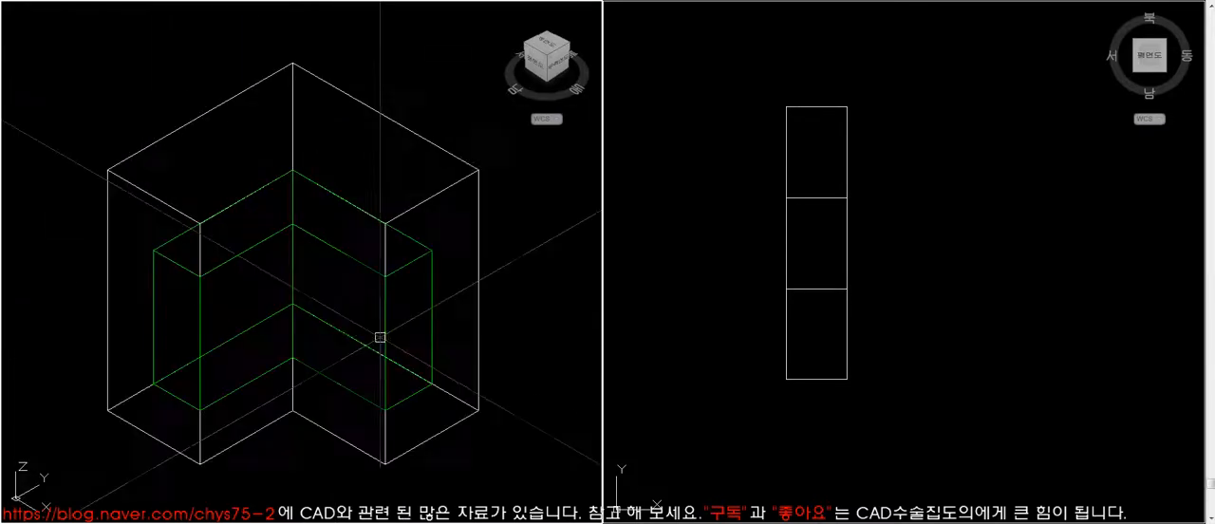
click(473, 405)
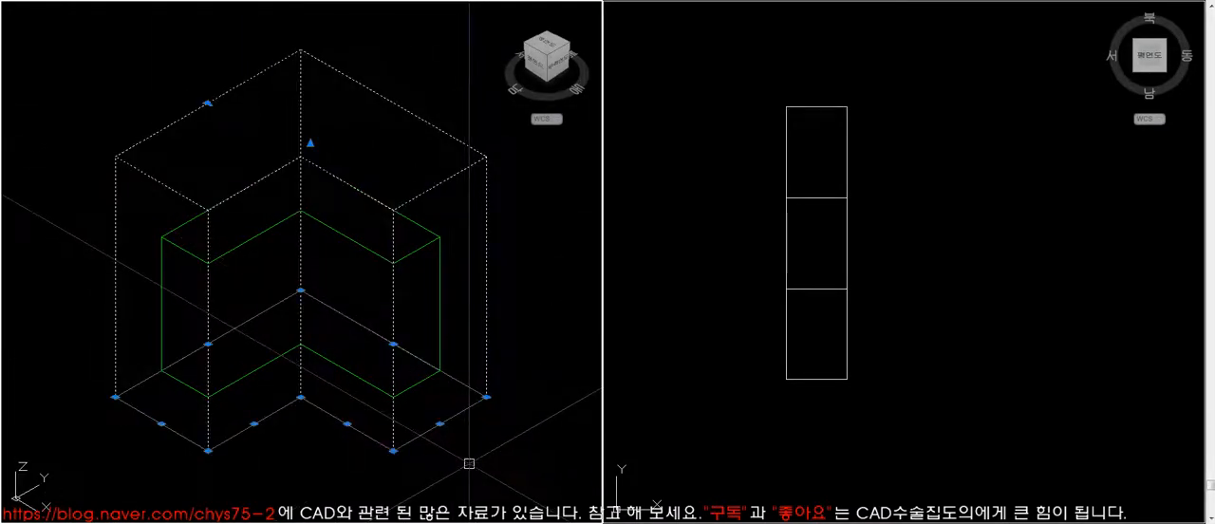
key(Escape)
- Delete the green inner piece to view the white L-shaped block in hidden-line display, and undo the deletion
click(425, 249)
key(Delete)
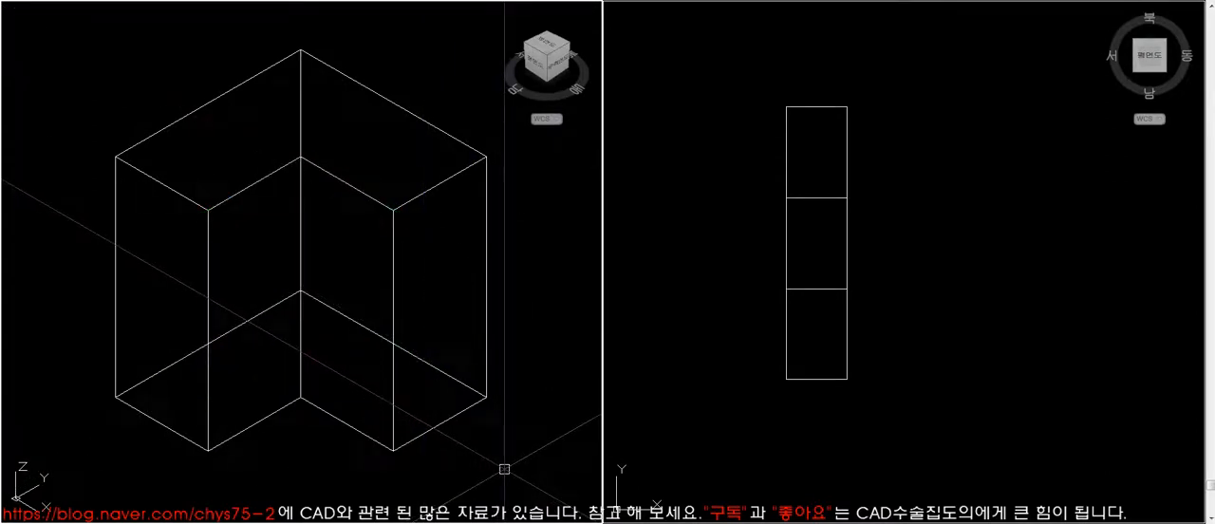
text(hi)
key(Return)
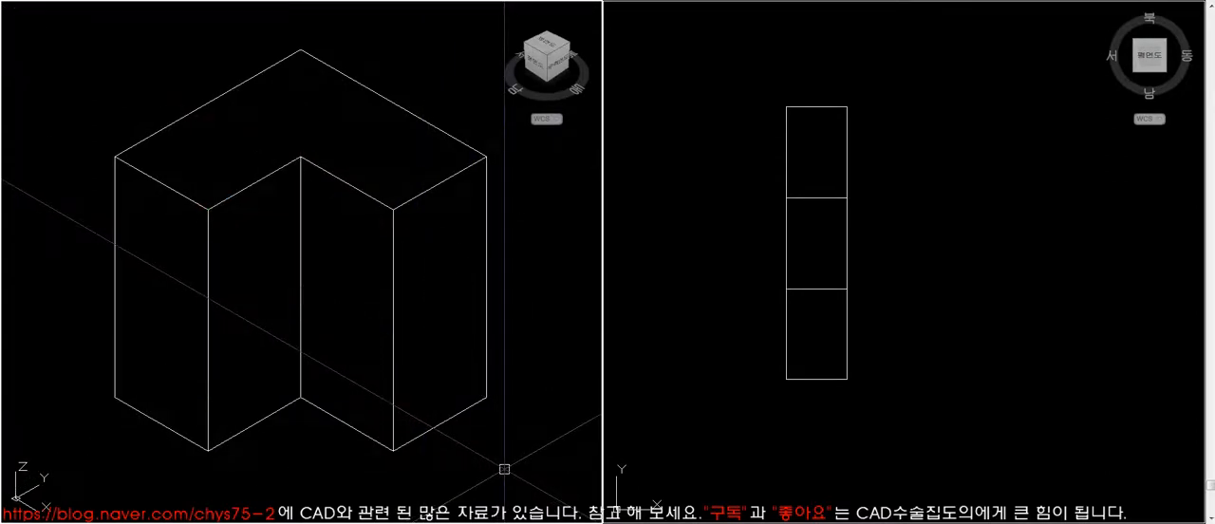
key(ctrl+z)
text(hi)
key(Return)
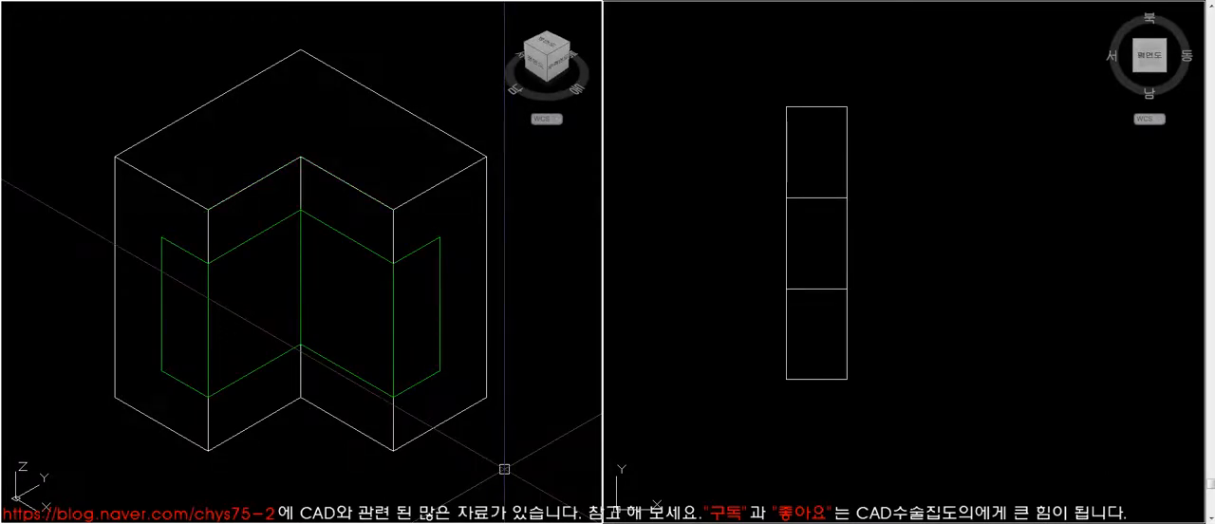
- Subtract the green inner piece from the white L-shaped block
text(su)
key(Return)
click(445, 184)
key(Return)
click(445, 239)
key(Return)
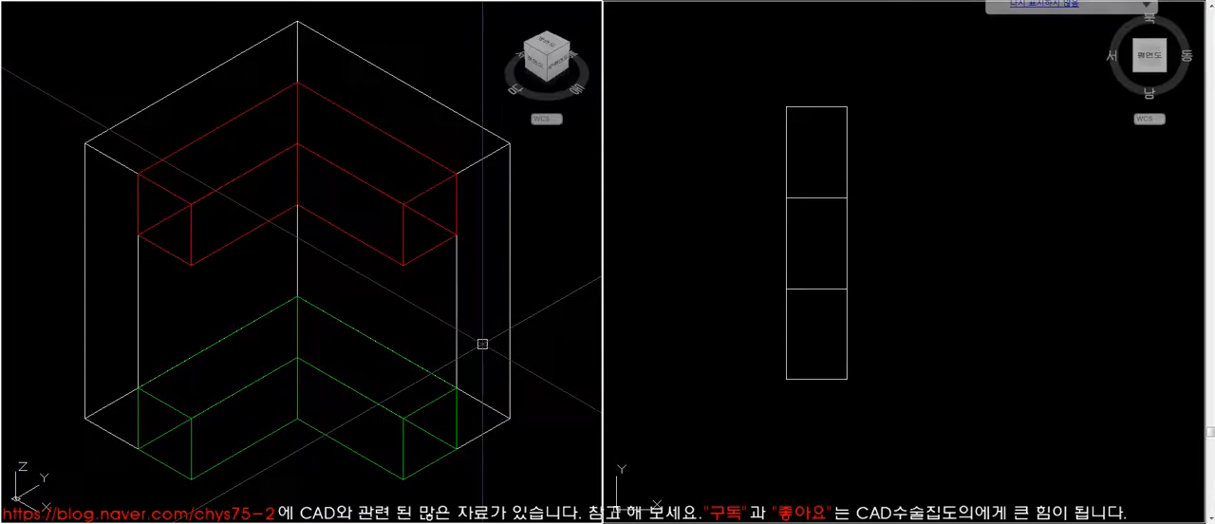
- Examine the dimensioned L-shaped block among the models in the isometric view
scroll(334, 334, down, 5)
scroll(334, 335, up, 3)
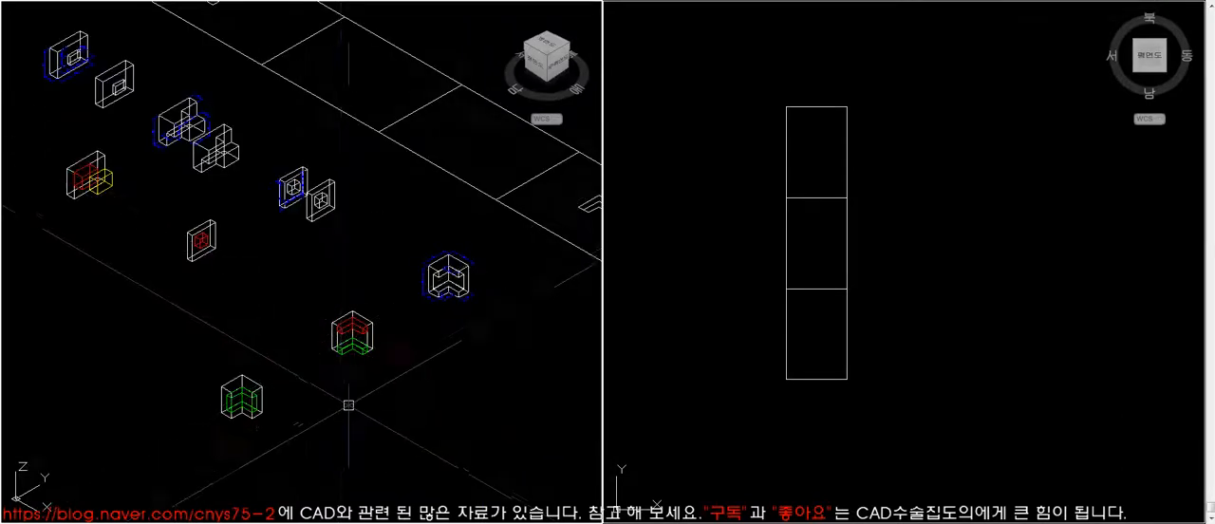
middle_drag(428, 301, 343, 321)
key(z)
key(space)
click(290, 162)
click(414, 287)
key(z)
key(space)
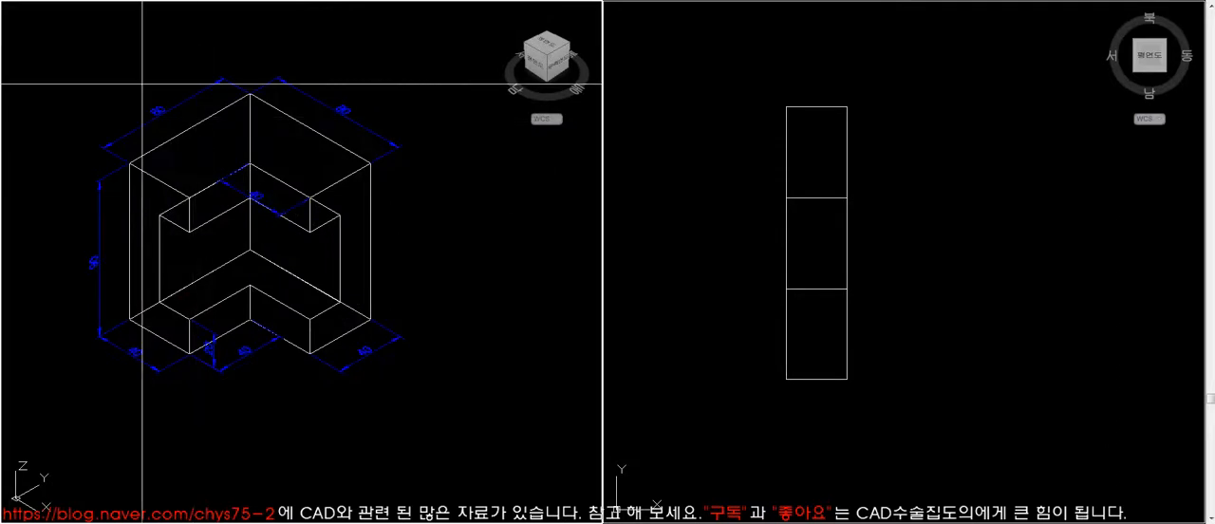
click(73, 66)
click(503, 416)
- Copy the L-shaped plan outline from the drawing sheet to a free spot beside the dimensioned L-shaped block
click(767, 363)
scroll(772, 362, down, 6)
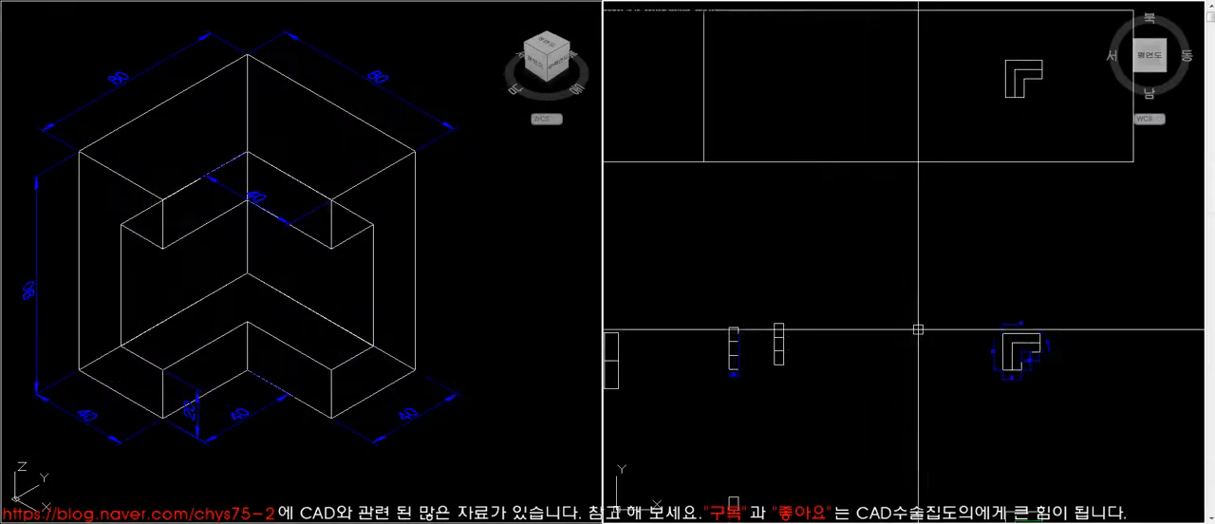
scroll(911, 332, down, 6)
scroll(902, 332, up, 7)
middle_drag(1079, 368, 853, 366)
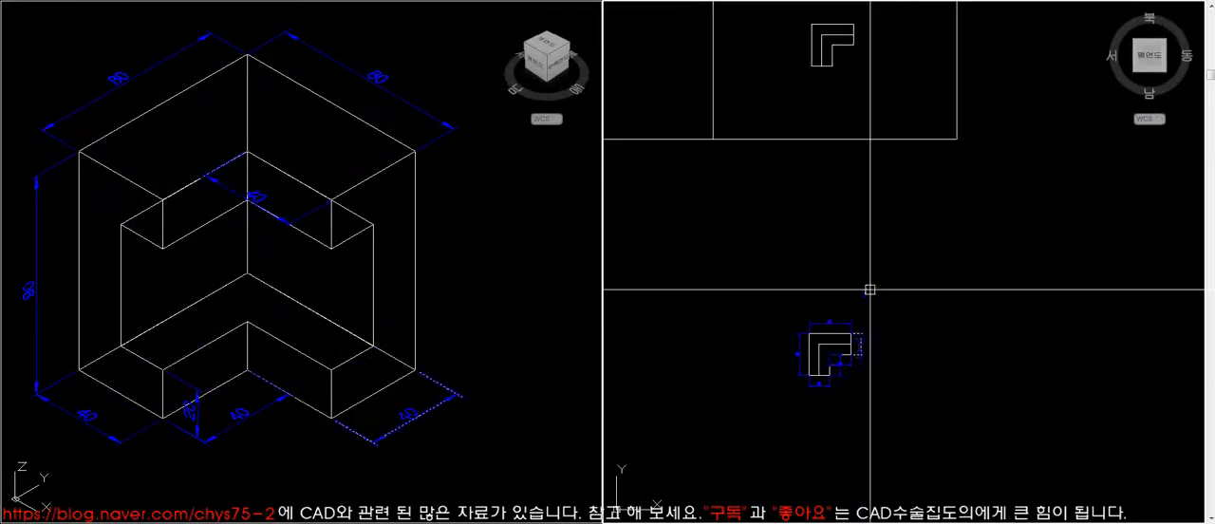
scroll(852, 57, up, 2)
click(887, 94)
click(786, 11)
key(space)
click(810, 28)
scroll(841, 70, down, 4)
scroll(872, 239, up, 3)
click(877, 246)
scroll(392, 206, down, 3)
click(281, 155)
click(448, 351)
- List the properties of one line of the copied L-shaped outline
click(874, 310)
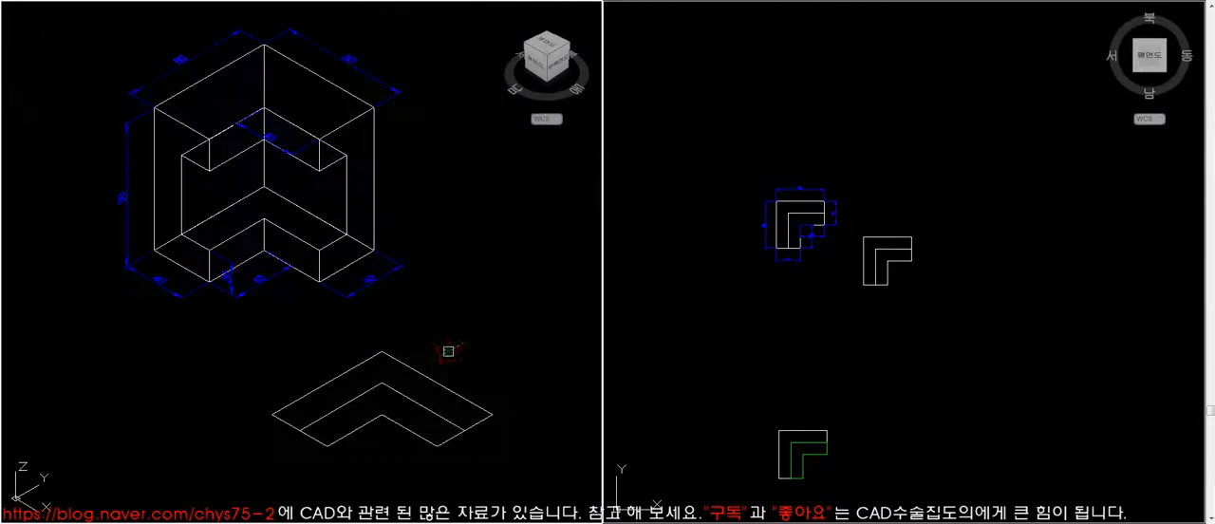
text(pe)
key(space)
key(space)
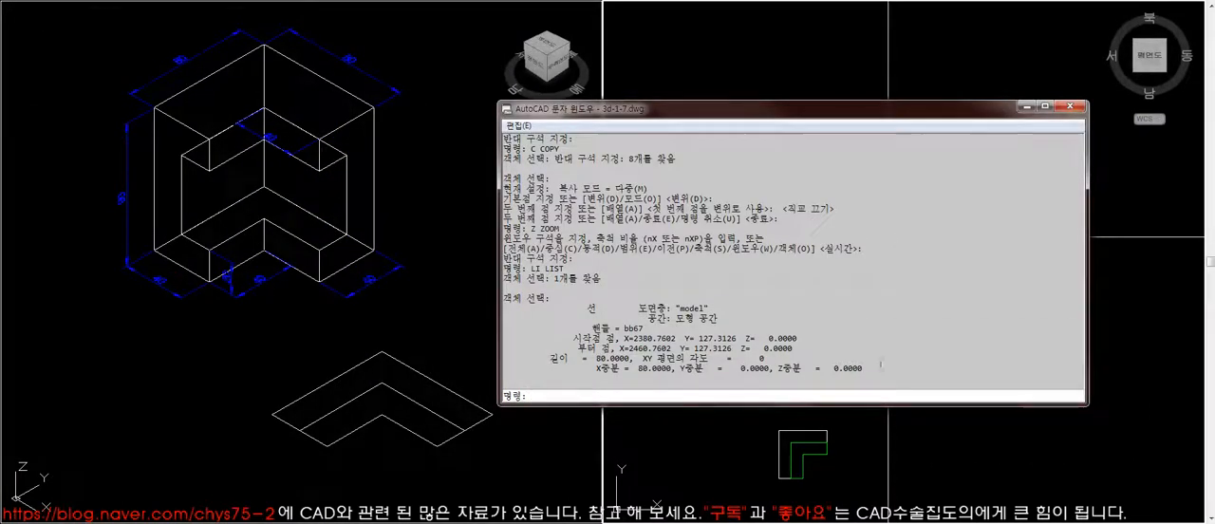
- Copy the L-shaped plan outline to a free spot beside itself and erase the inner lines from the original
double_click(908, 367)
click(1070, 107)
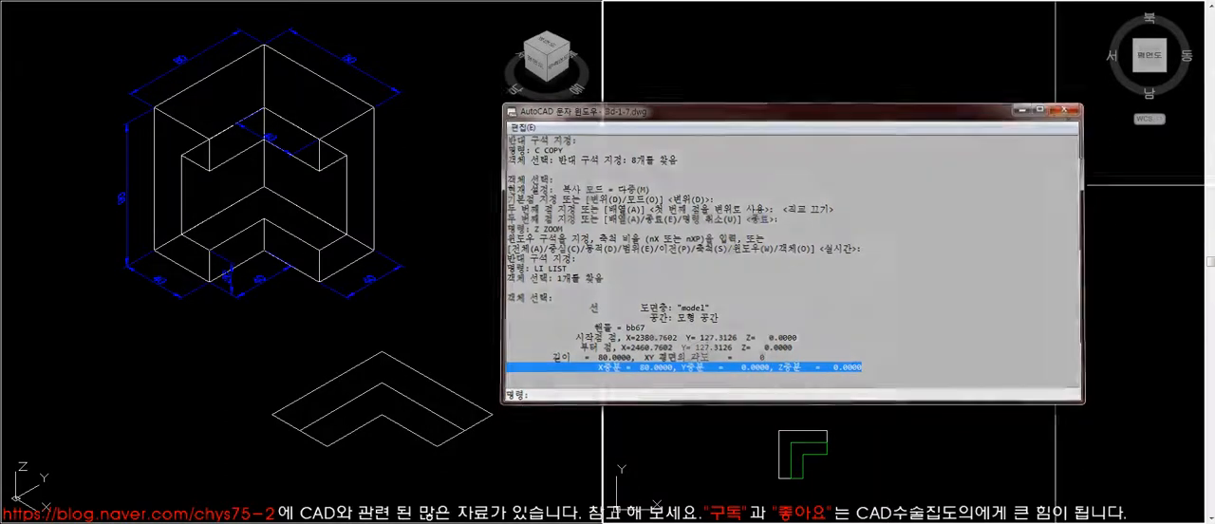
text(co)
key(space)
click(939, 309)
click(858, 223)
key(space)
click(904, 324)
click(961, 327)
scroll(866, 249, up, 2)
key(space)
- Create a closed boundary polyline from the outer L-shaped outline and erase its source lines
key(space)
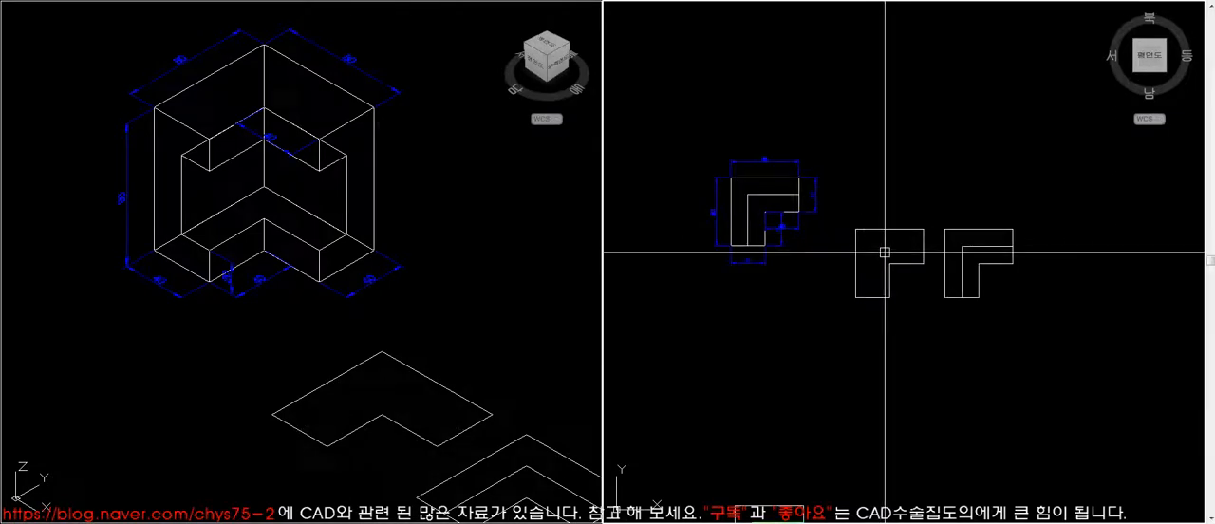
text(bo)
key(space)
key(space)
click(887, 239)
key(space)
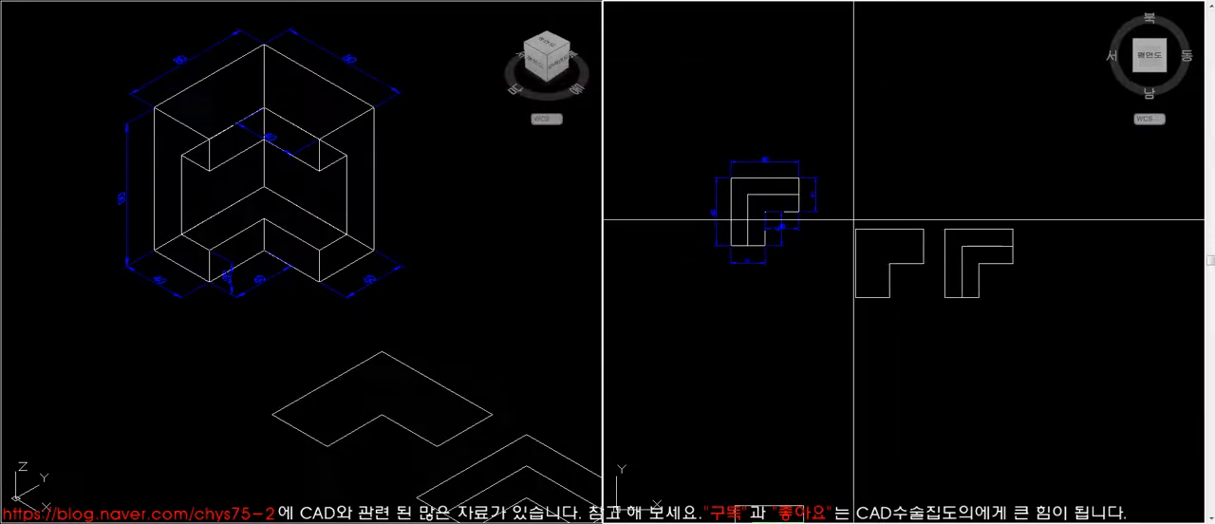
click(852, 225)
click(934, 271)
key(space)
click(909, 264)
key(Escape)
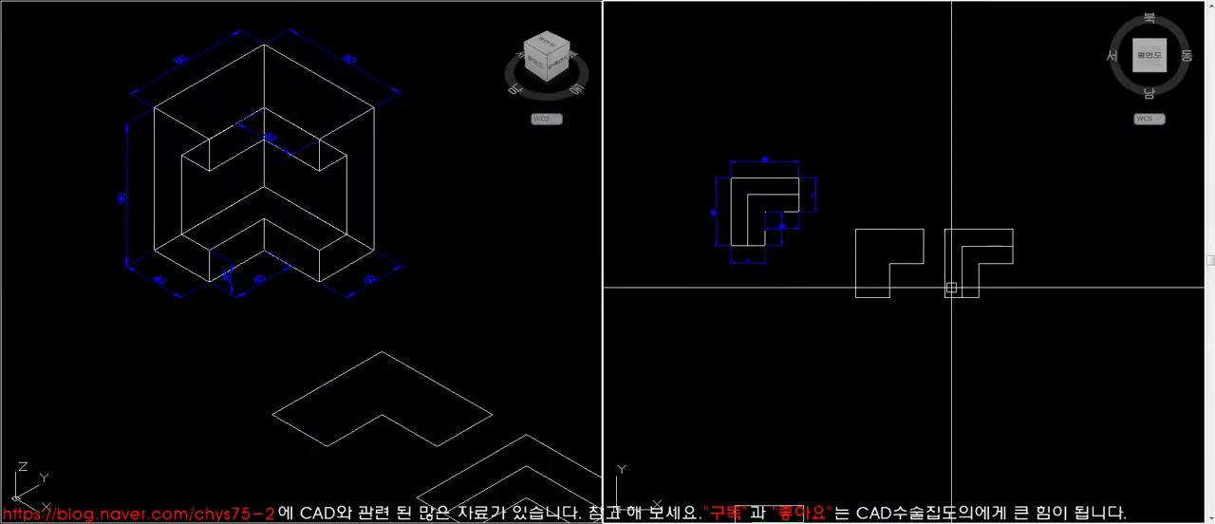
- Create a boundary polyline from the inner L-shaped area of the copied outline and move it clear of the source lines
text(bo)
key(space)
key(space)
click(968, 255)
key(space)
text(m)
- Erase the source lines of the copied outline and move the inner L-shaped polyline back up beside the outer one
key(space)
click(992, 292)
click(996, 366)
text(e)
click(939, 219)
click(1028, 311)
key(space)
click(998, 319)
text(m)
click(1022, 367)
click(1018, 282)
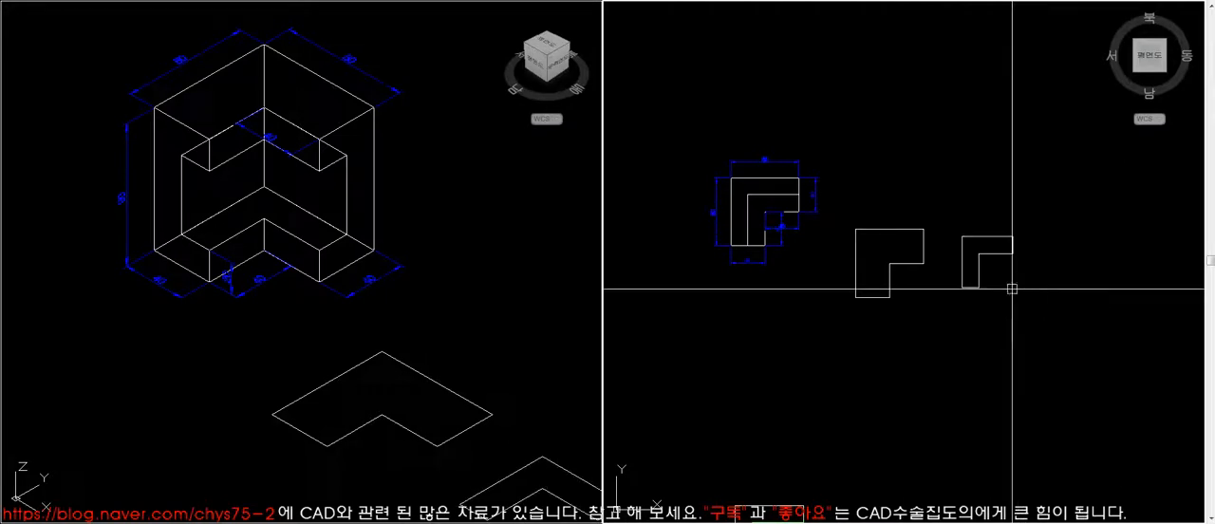
- Move the outer L-shaped outline closer to the dimensioned L-shaped block in the isometric view
click(552, 403)
middle_drag(468, 386, 450, 384)
click(404, 373)
text(m)
click(480, 355)
click(443, 336)
- Extrude the outer L-shaped outline to a height of 90
text(ext 'z)
click(67, 27)
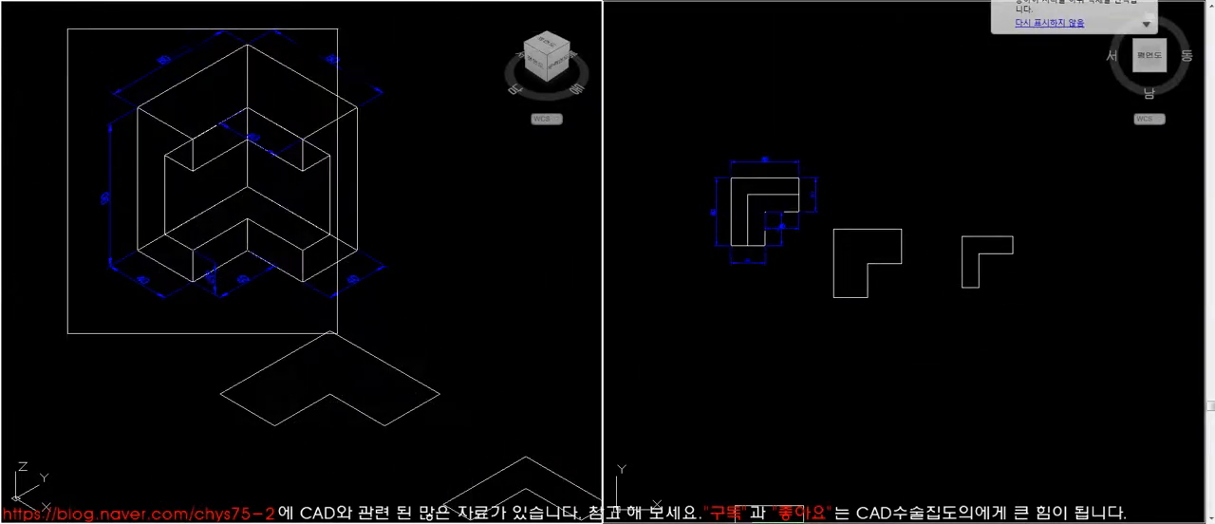
click(470, 463)
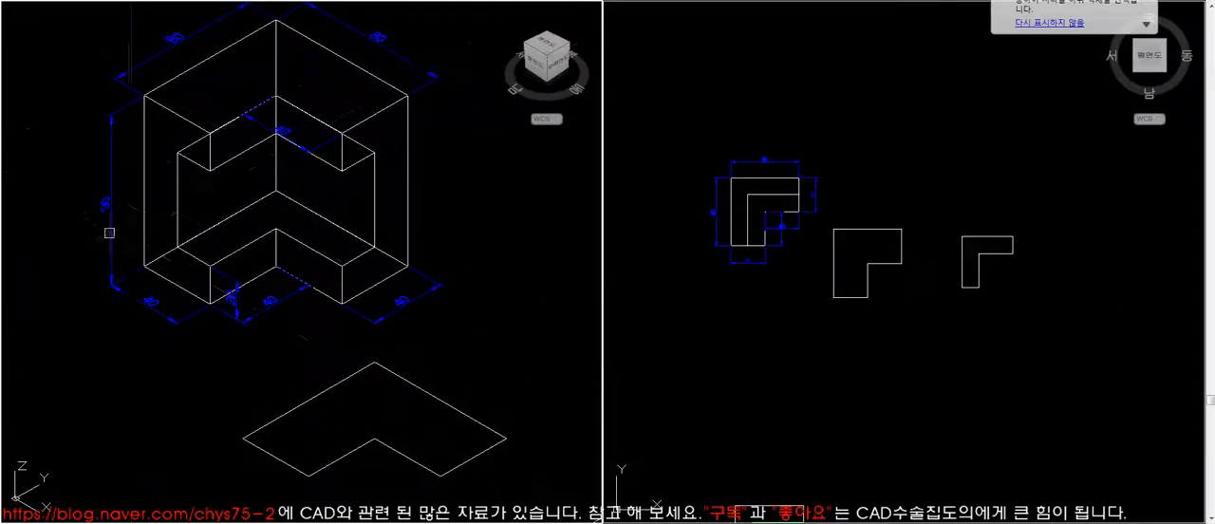
click(311, 395)
key(space)
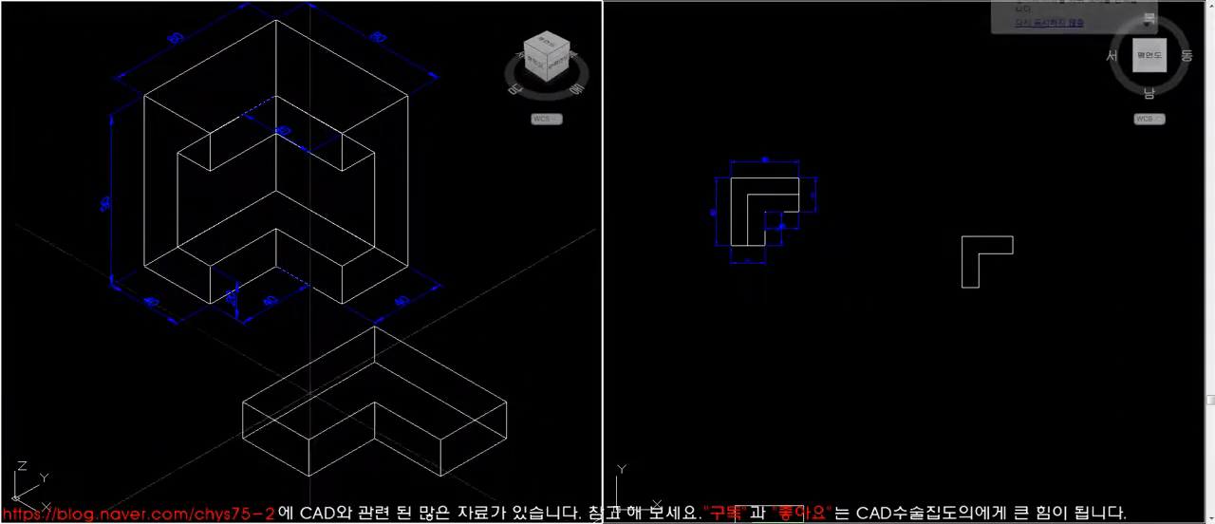
text(90)
scroll(387, 292, down, 5)
- Move the extruded L-shaped block to a clear spot between the dimensioned block and the inner outline
text(m)
click(430, 296)
key(space)
click(451, 295)
click(487, 318)
- Check the extruded L-shaped block with hidden lines removed and regenerate the wireframe view
text(z)
click(261, 161)
click(543, 421)
text(hi)
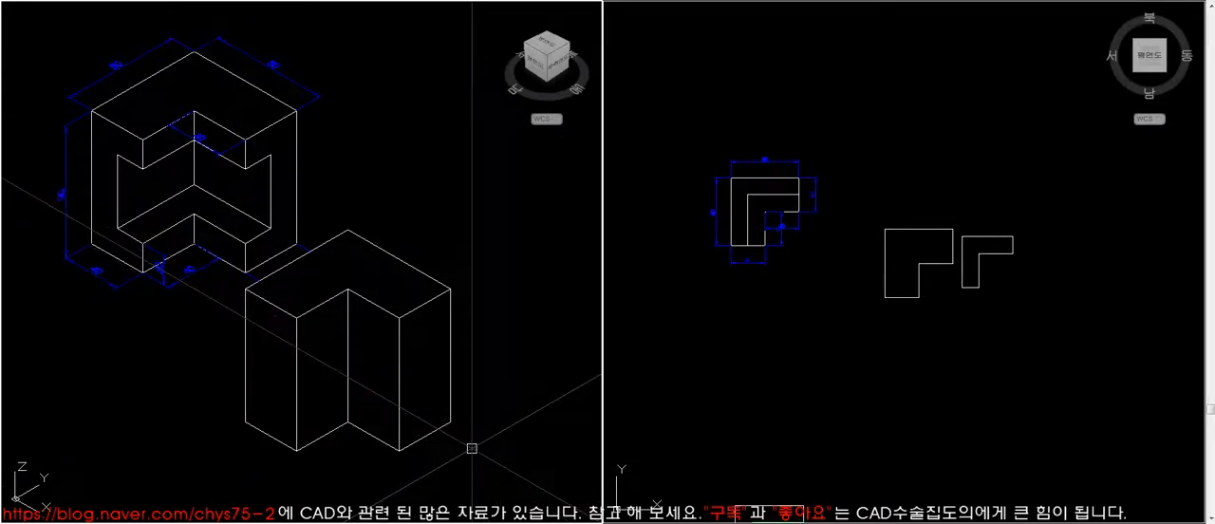
text(re)
key(Return)
- Move the inner L-shaped outline onto the base of the extruded block, matching their front corners
click(461, 443)
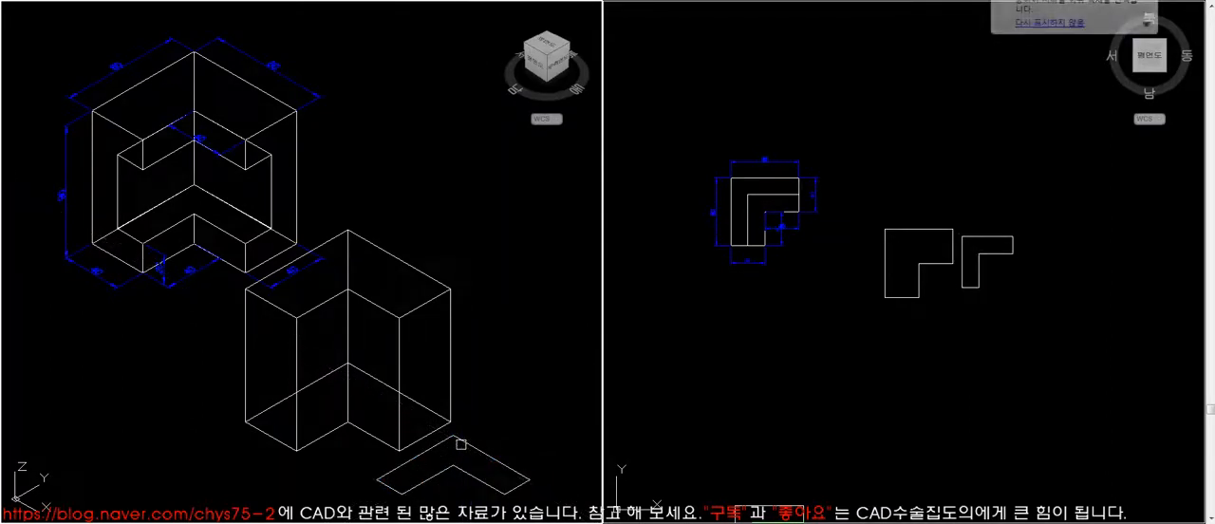
click(402, 495)
click(297, 451)
- List the properties of the inner L-shaped outline lying on the block's base
text(LI)
key(space)
click(385, 417)
key(space)
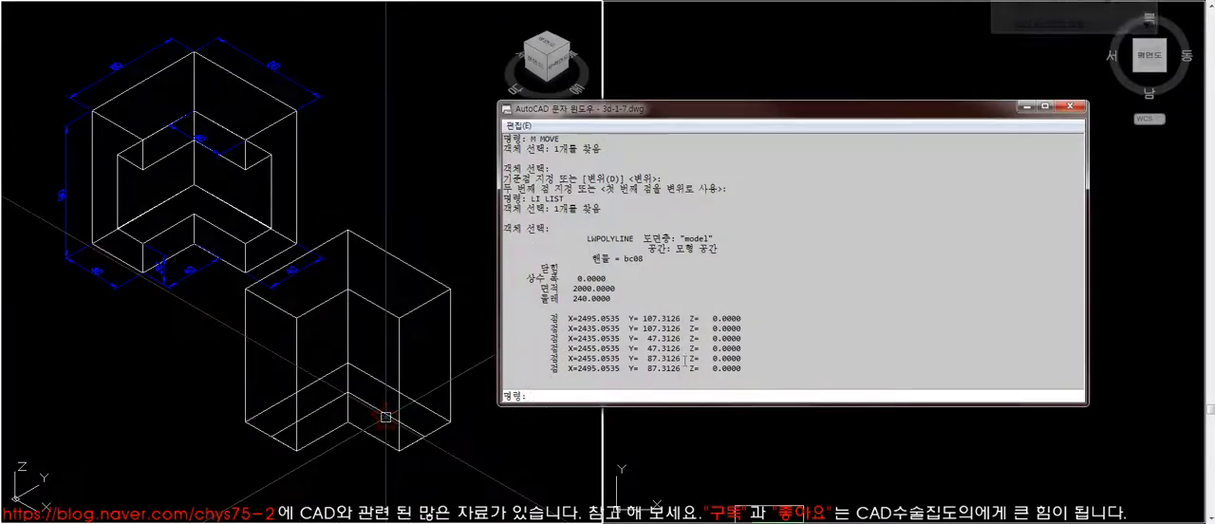
click(1079, 110)
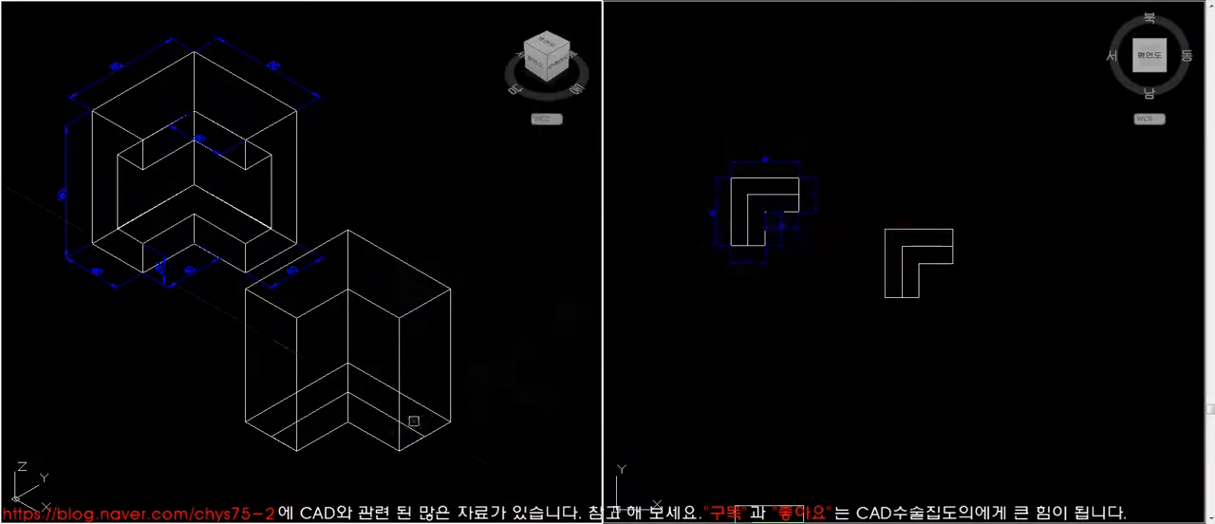
- Raise the inner L-shaped outline's elevation above the block's base and list its properties
click(381, 412)
key(space)
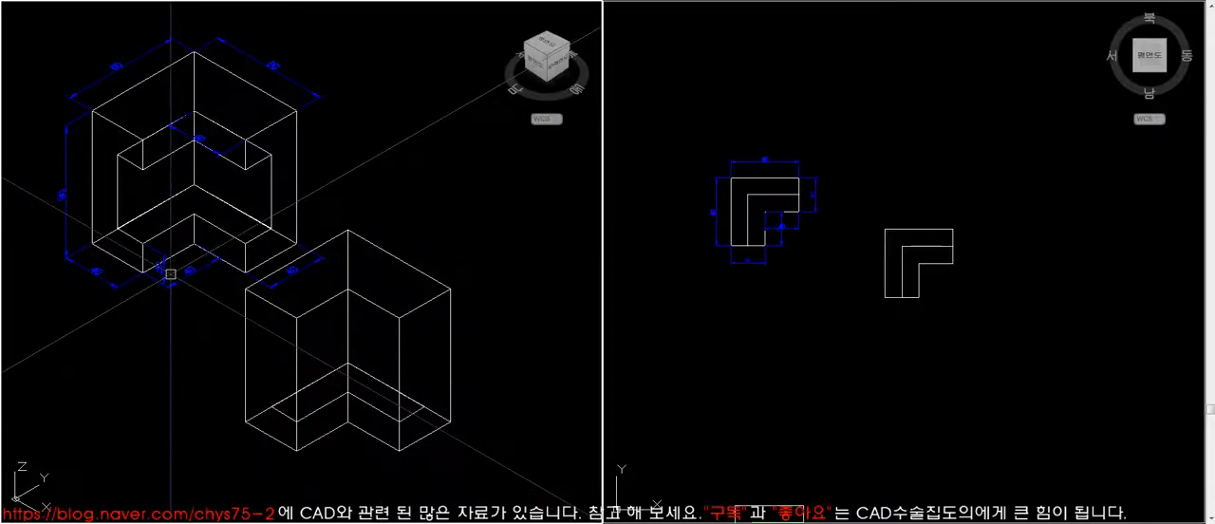
click(325, 404)
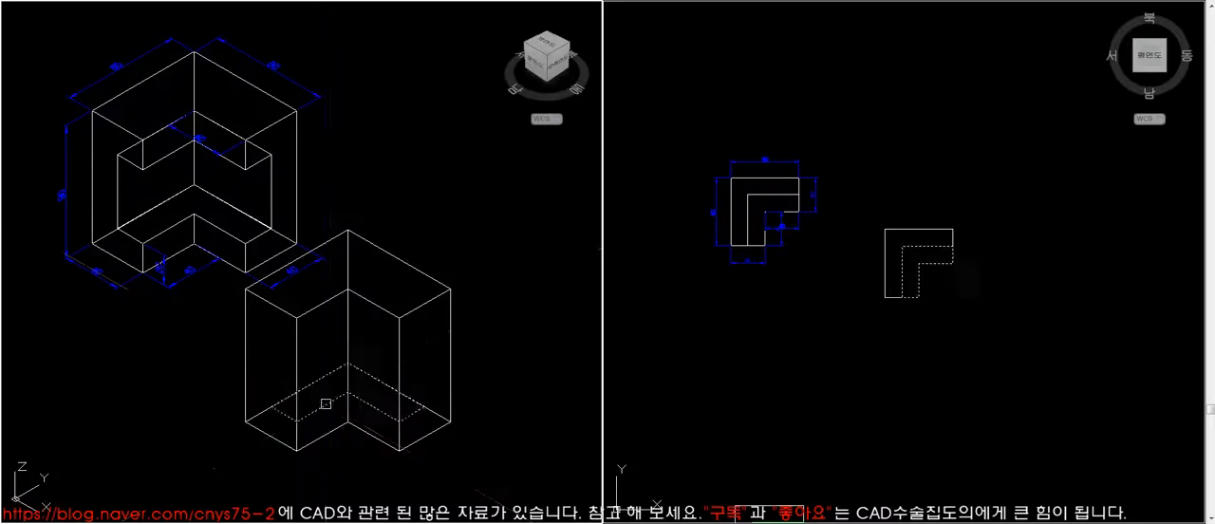
text(li)
key(Return)
click(1071, 107)
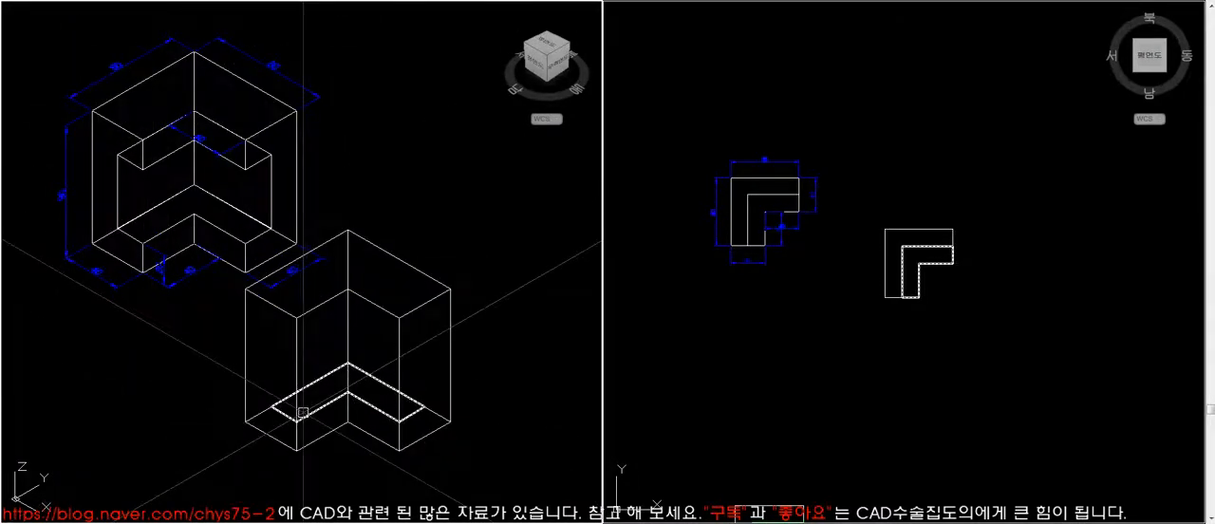
- Extrude the raised inner L-shaped outline and subtract the resulting solid from the outer block
click(303, 412)
click(320, 408)
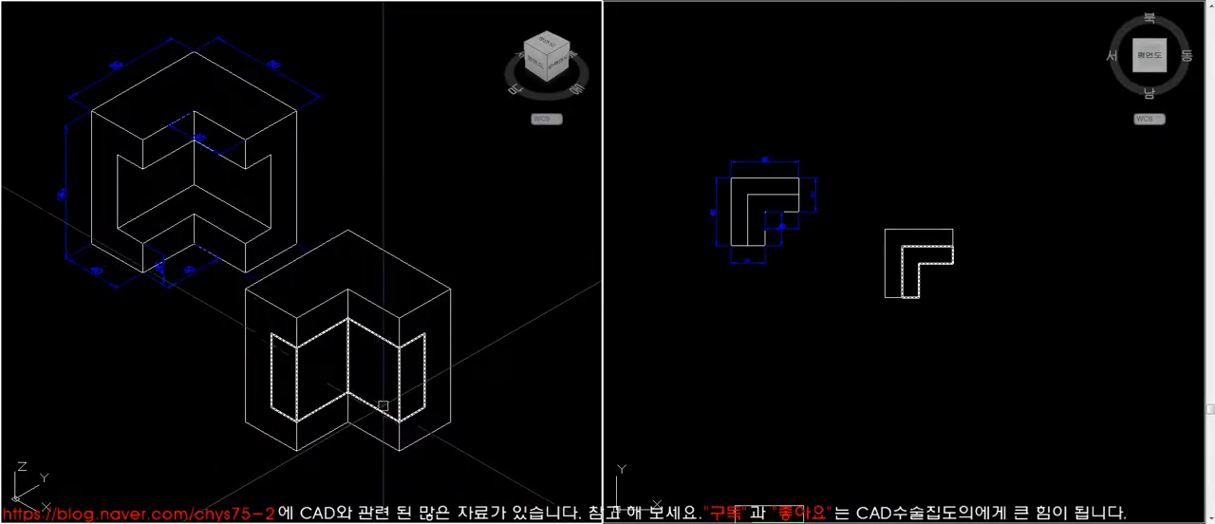
click(432, 297)
key(Return)
click(429, 342)
key(Return)
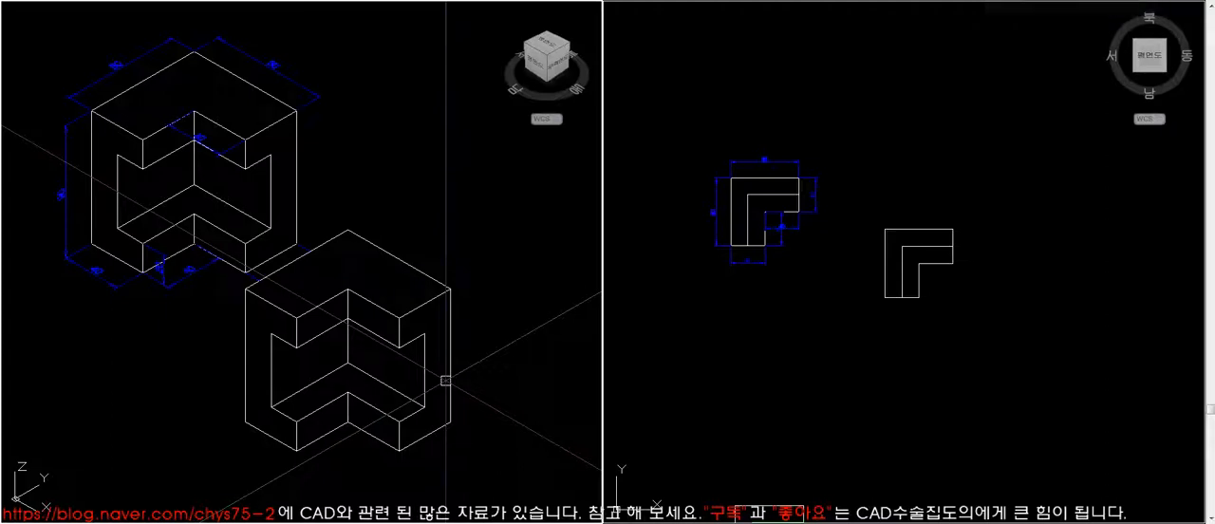
click(450, 366)
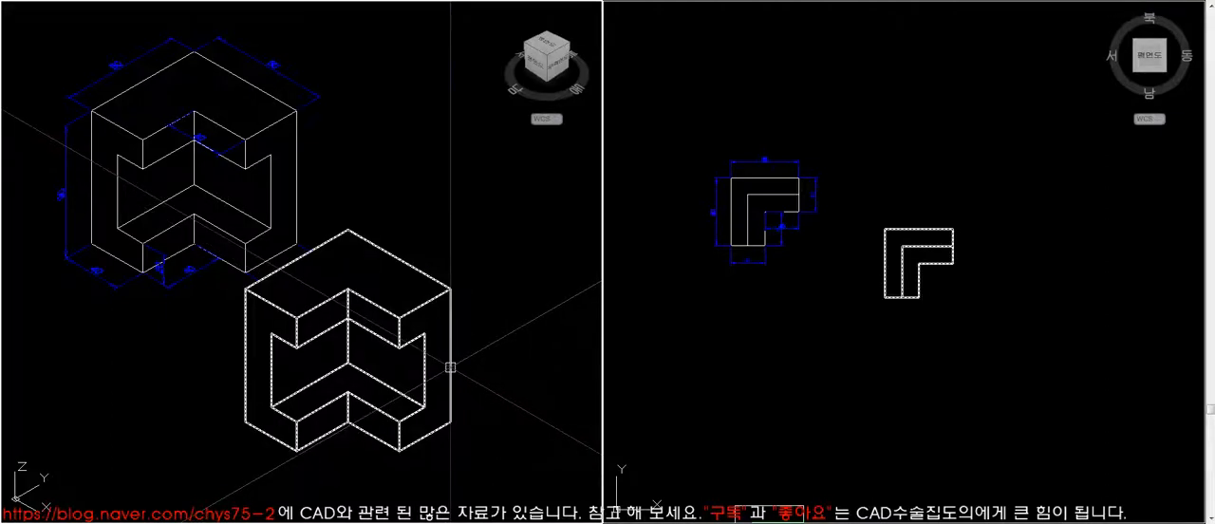
- Review the whole drawing in both views and the listed 3D commands from Hide to Change in the plan view
text(z)
key(Return)
text(e)
key(Return)
text(z)
key(Return)
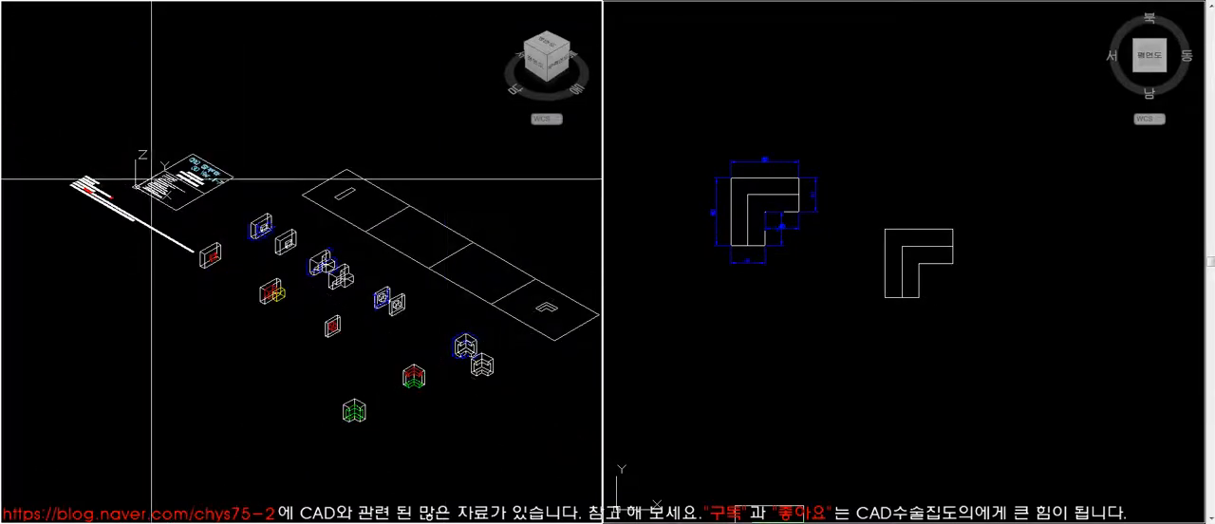
click(731, 315)
text(z)
key(Return)
text(e)
key(Return)
click(659, 243)
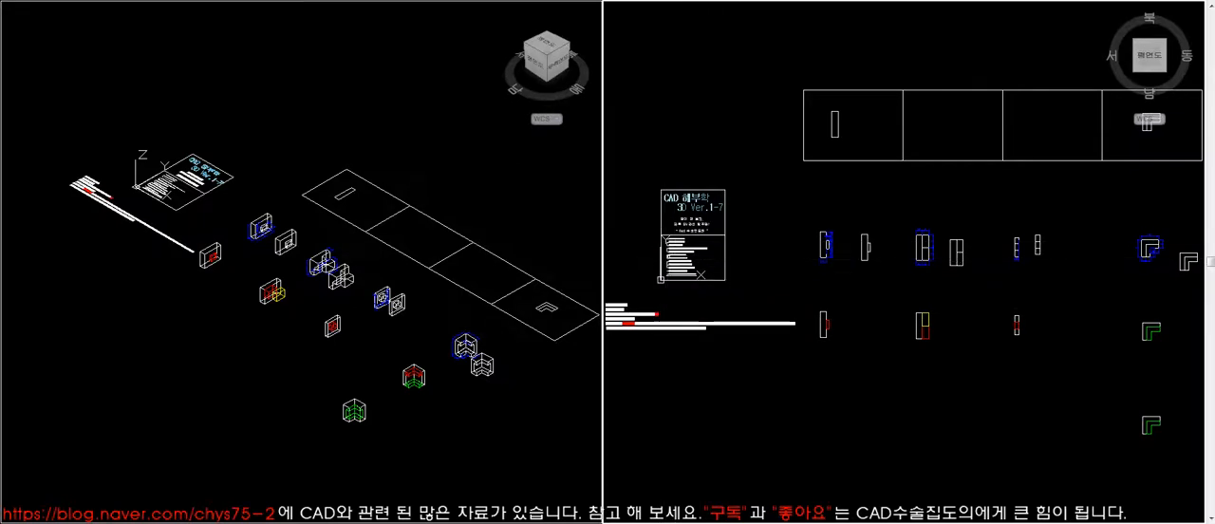
scroll(674, 264, up, 6)
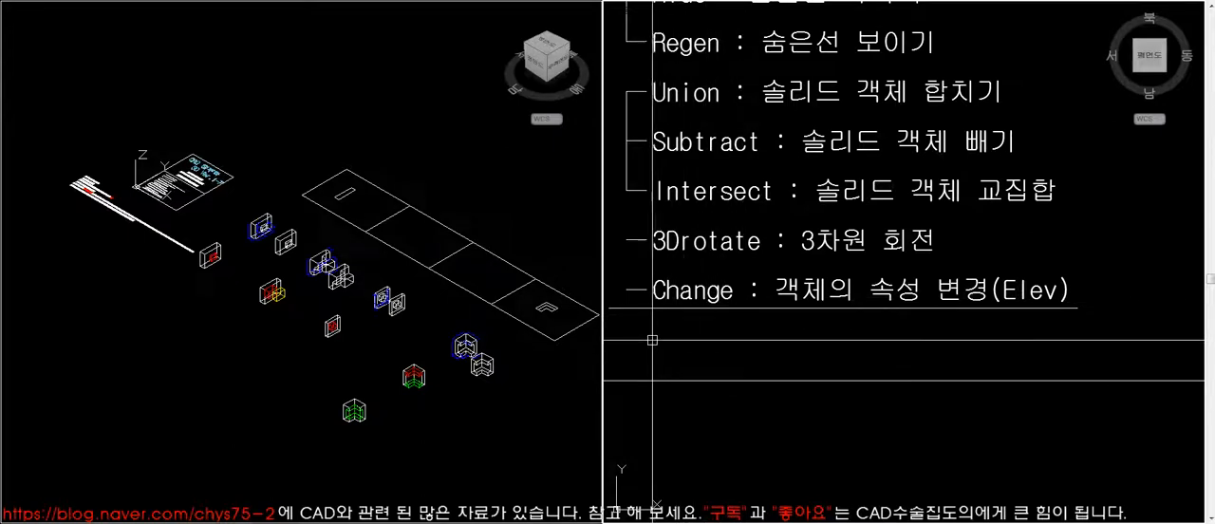
middle_drag(698, 333, 743, 364)
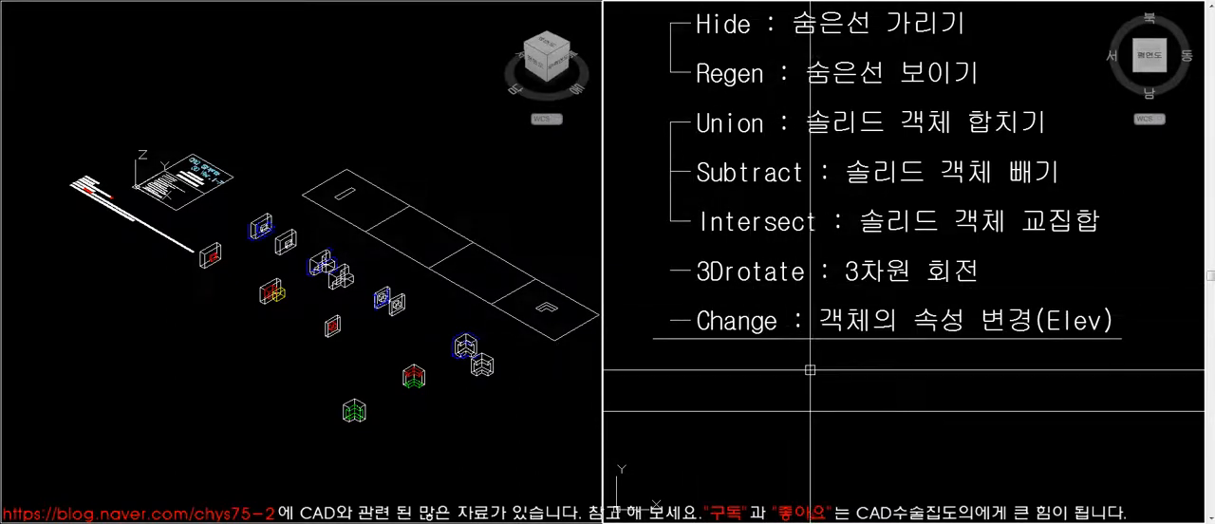
- Examine the dimensioned and finished block models together in the isometric view
click(540, 403)
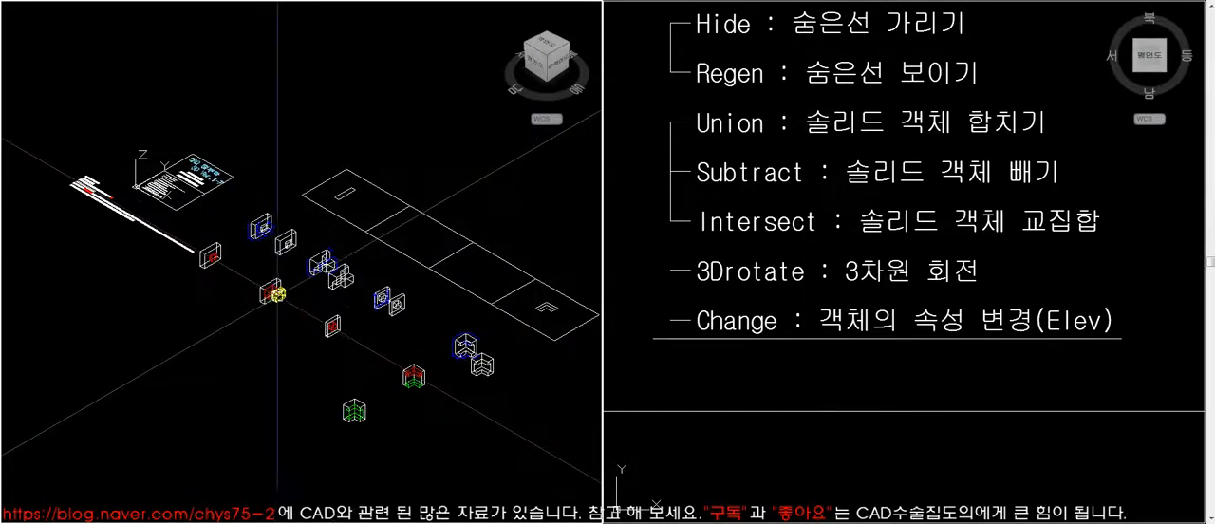
click(197, 201)
click(368, 319)
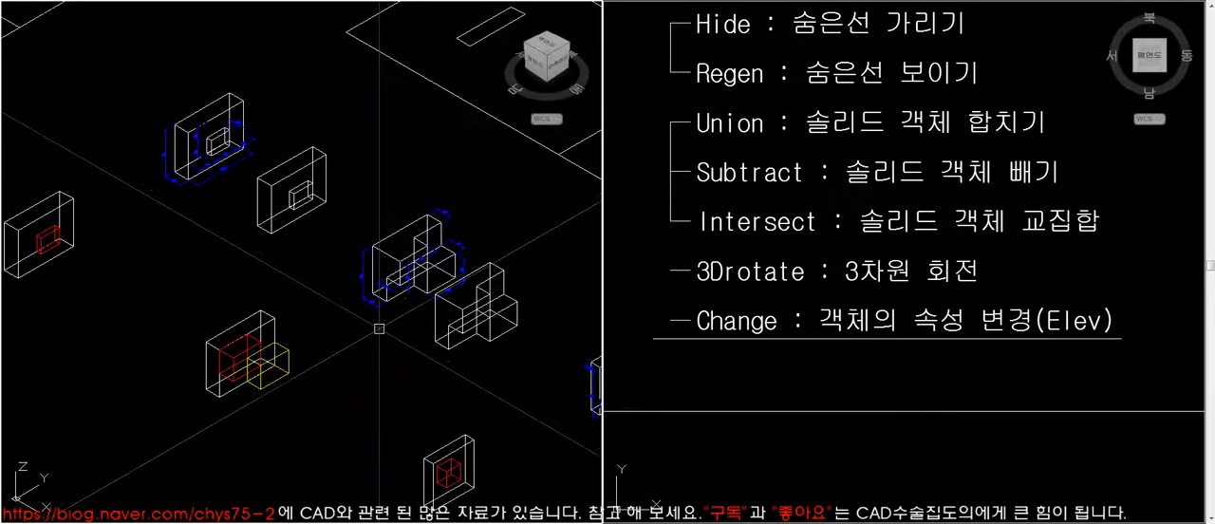
scroll(380, 328, down, 6)
scroll(377, 332, up, 4)
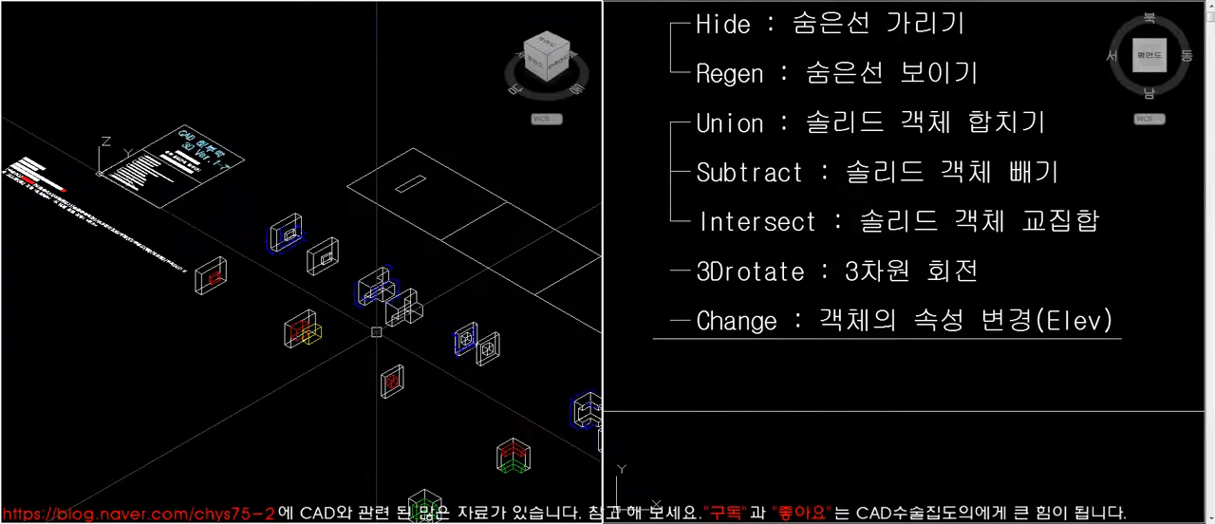
scroll(377, 332, up, 1)
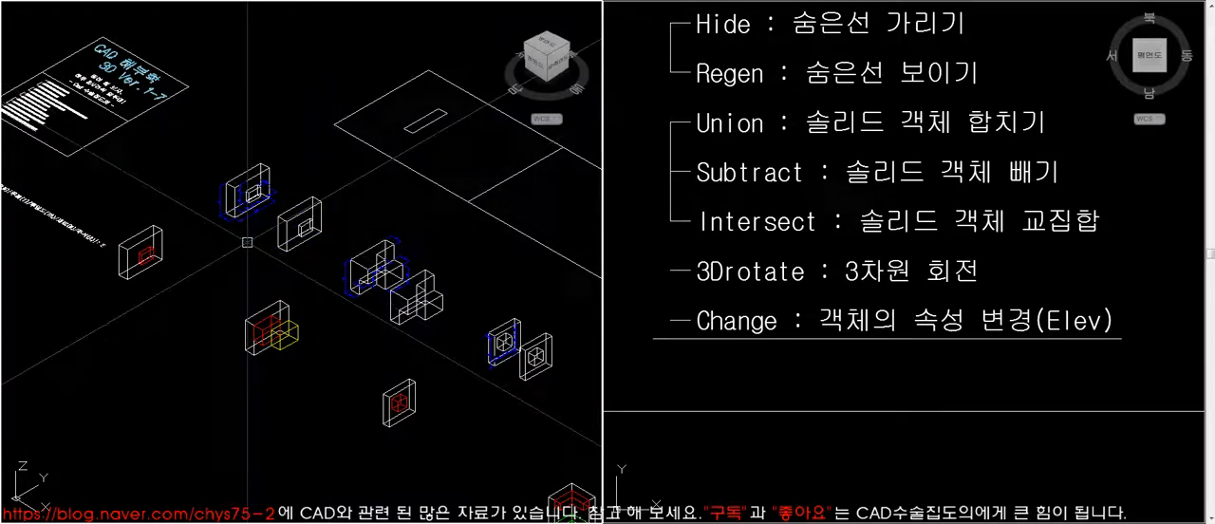
middle_drag(382, 330, 345, 319)
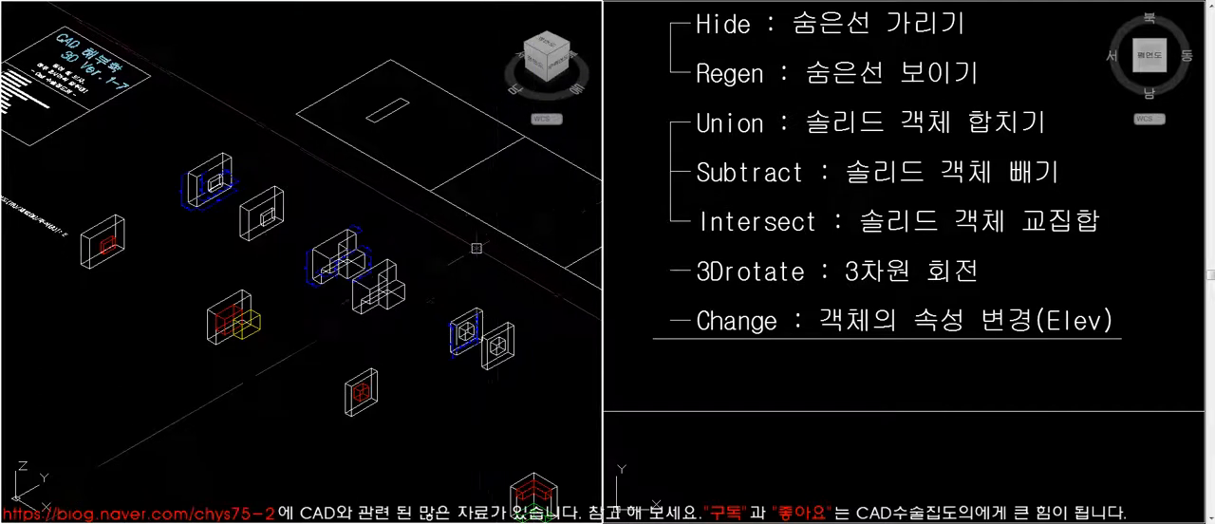
- Look through the available solid modeling and mesh creation commands
click(263, 1)
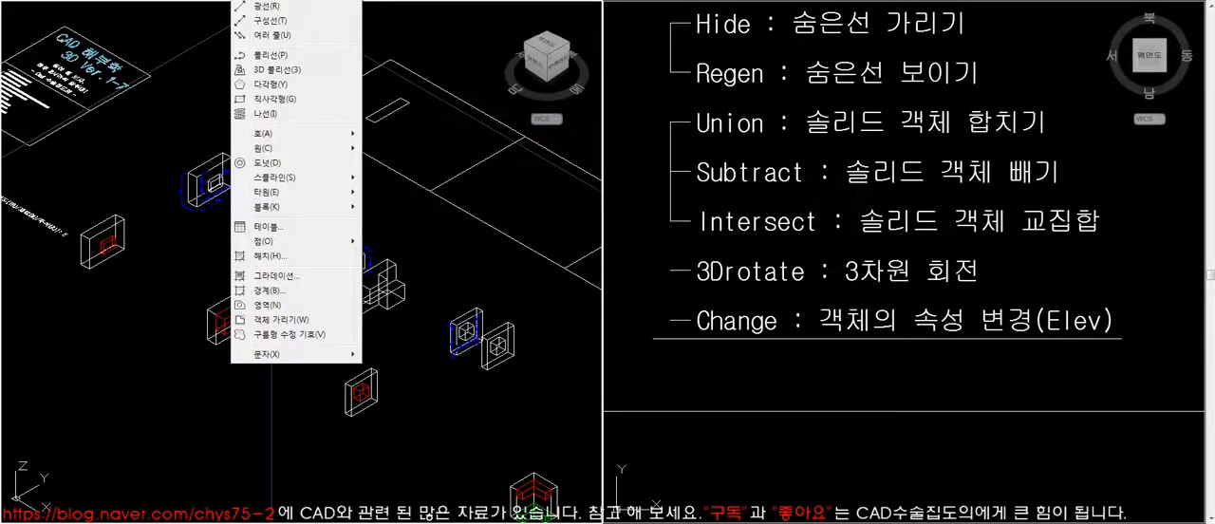
mouse_move(275, 1)
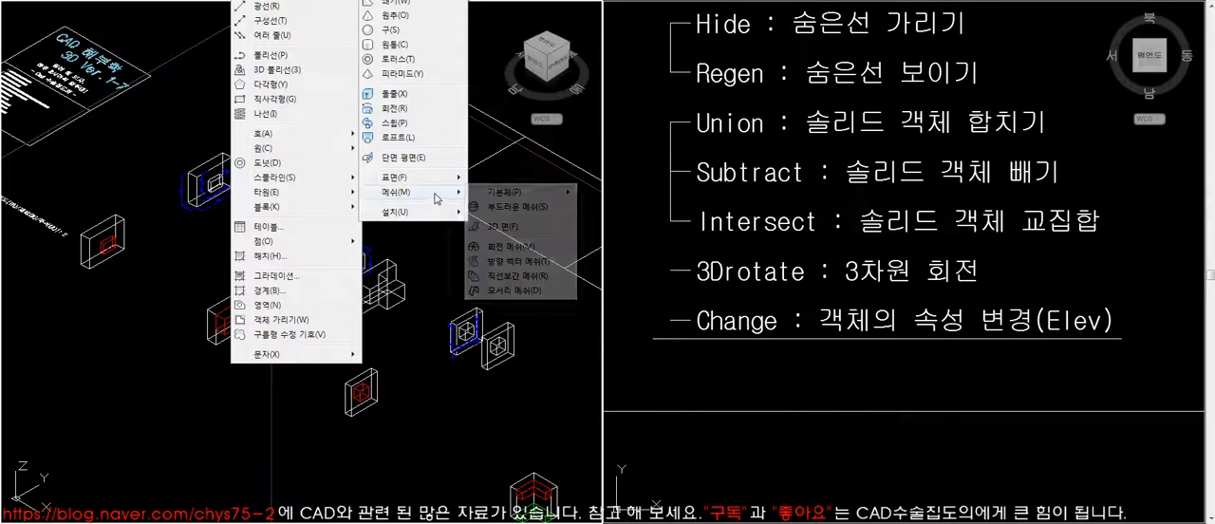
click(515, 293)
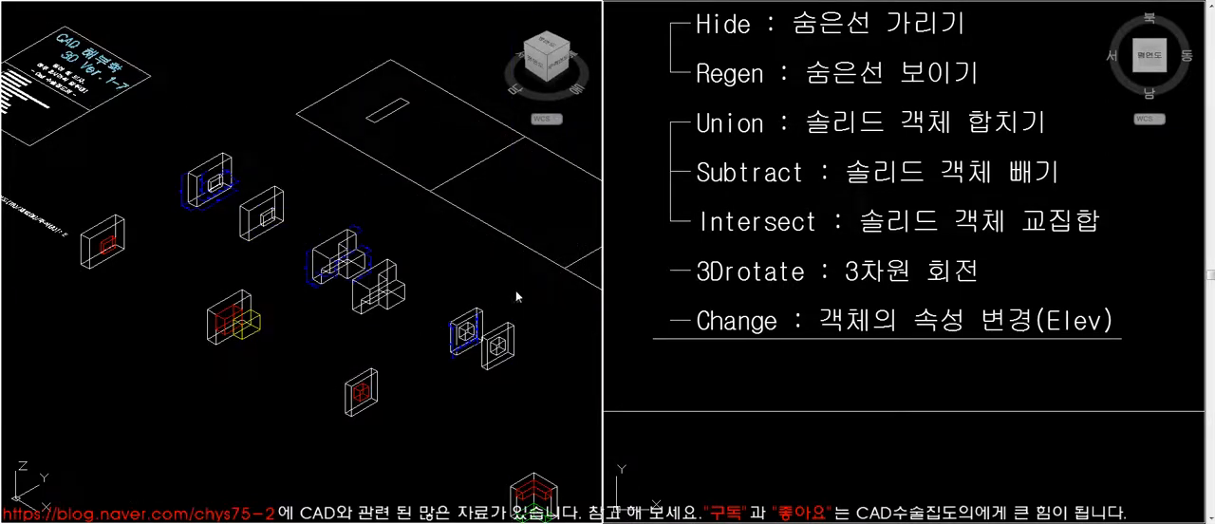
middle_drag(525, 367, 376, 323)
click(234, 243)
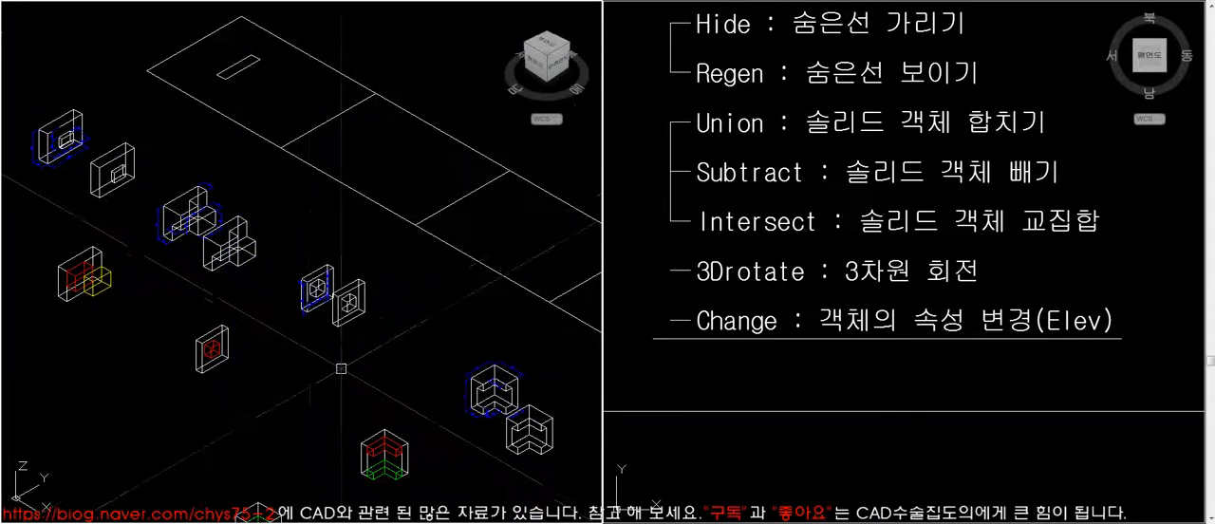
scroll(384, 376, down, 2)
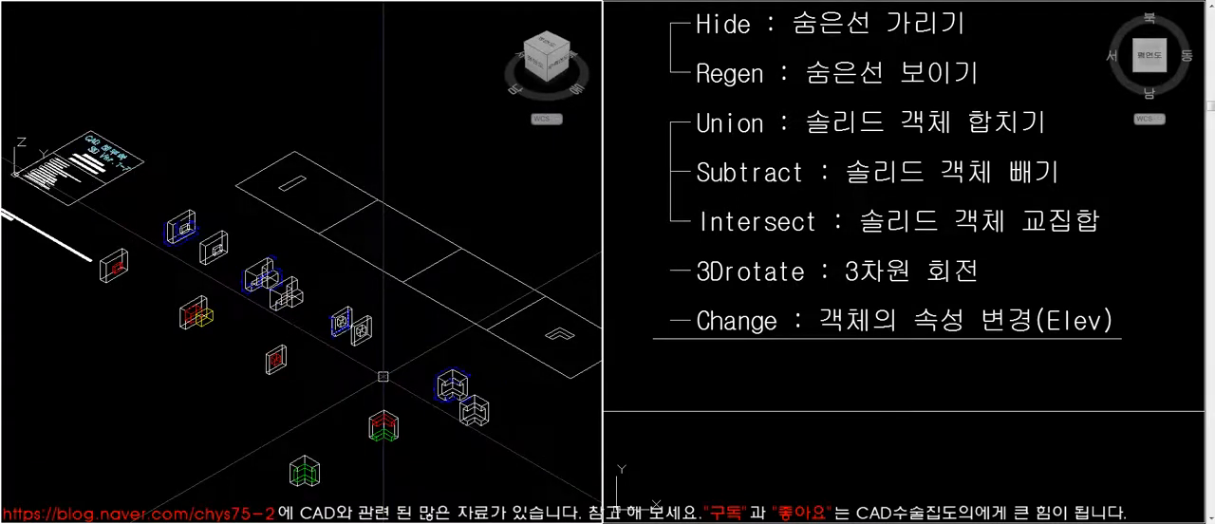
click(708, 359)
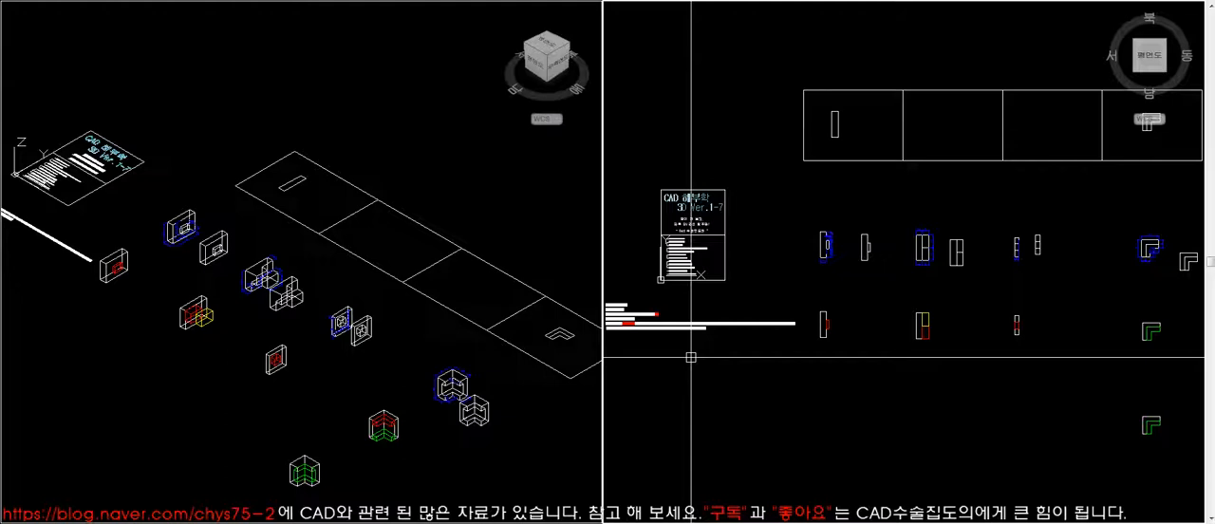
click(528, 224)
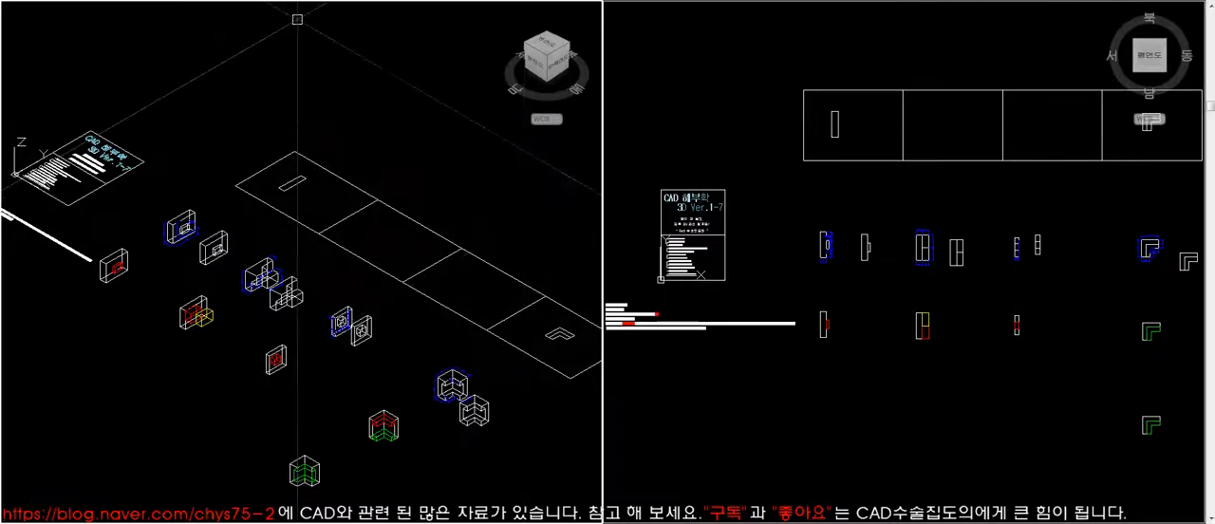
click(247, 0)
mouse_move(284, 0)
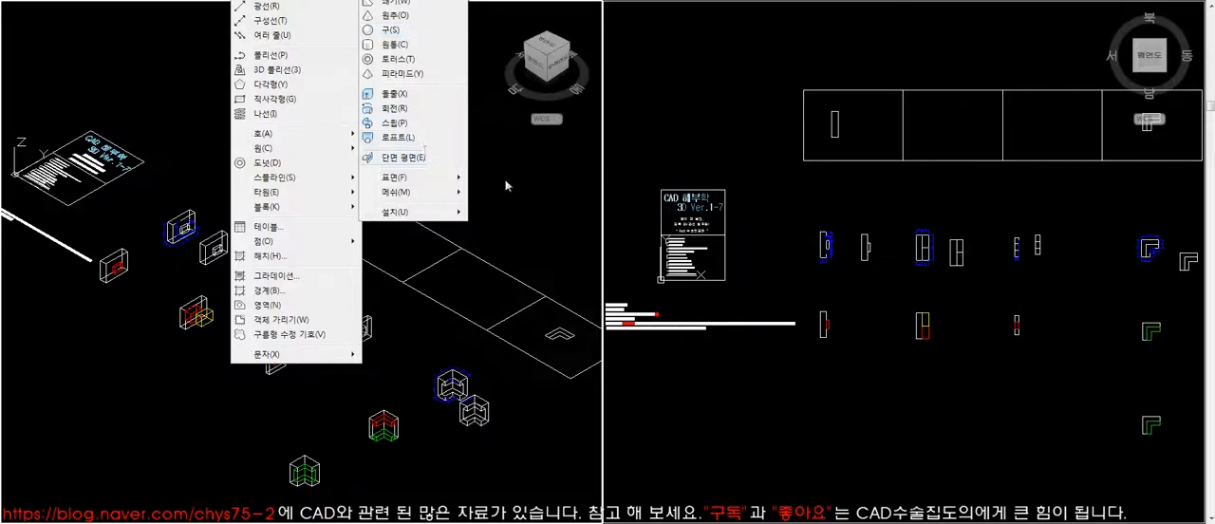
click(417, 158)
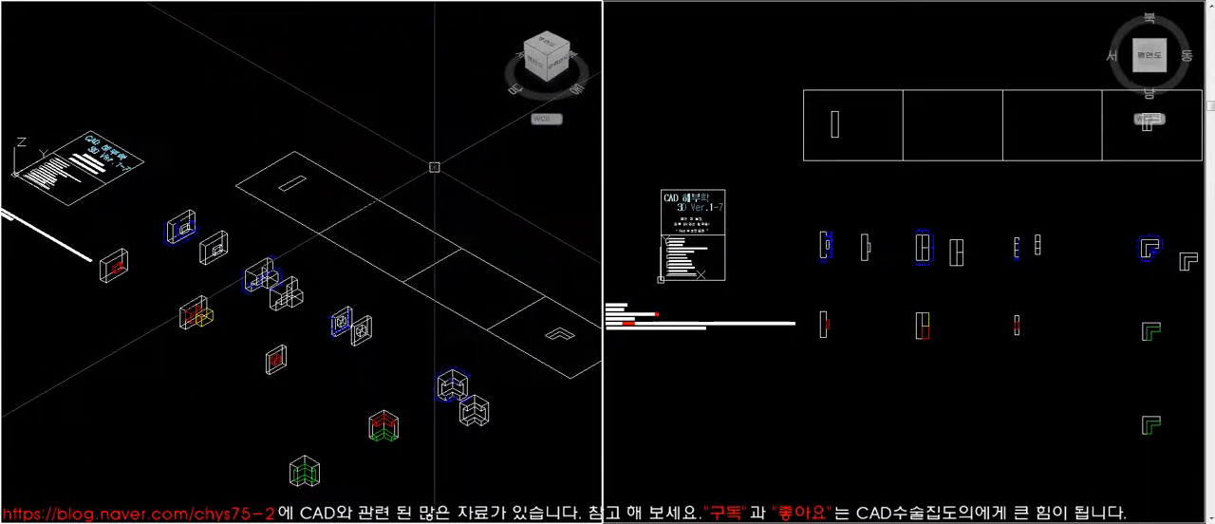
scroll(435, 167, down, 2)
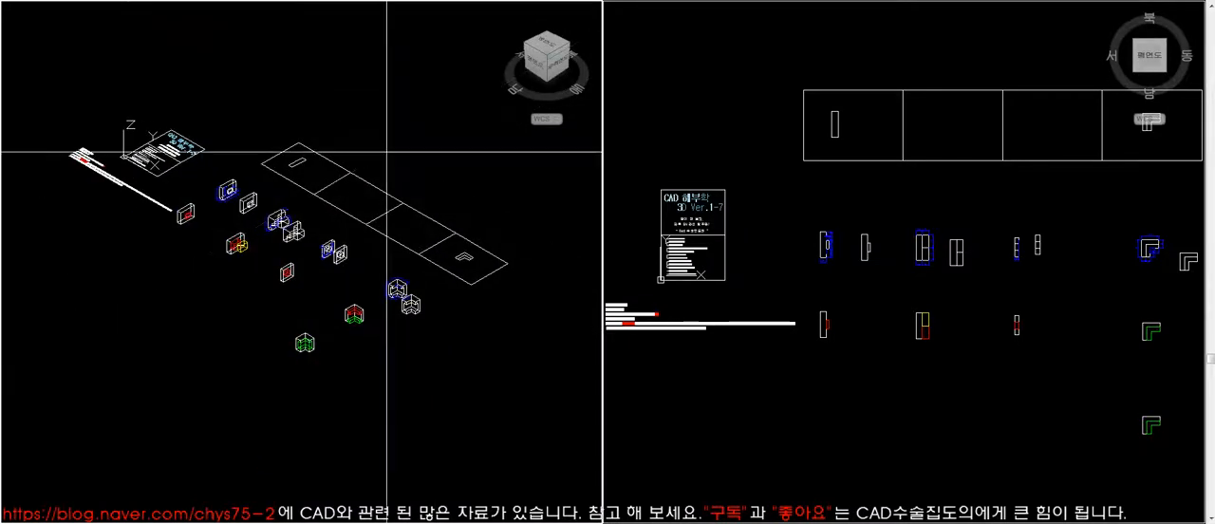
scroll(69, 17, up, 1)
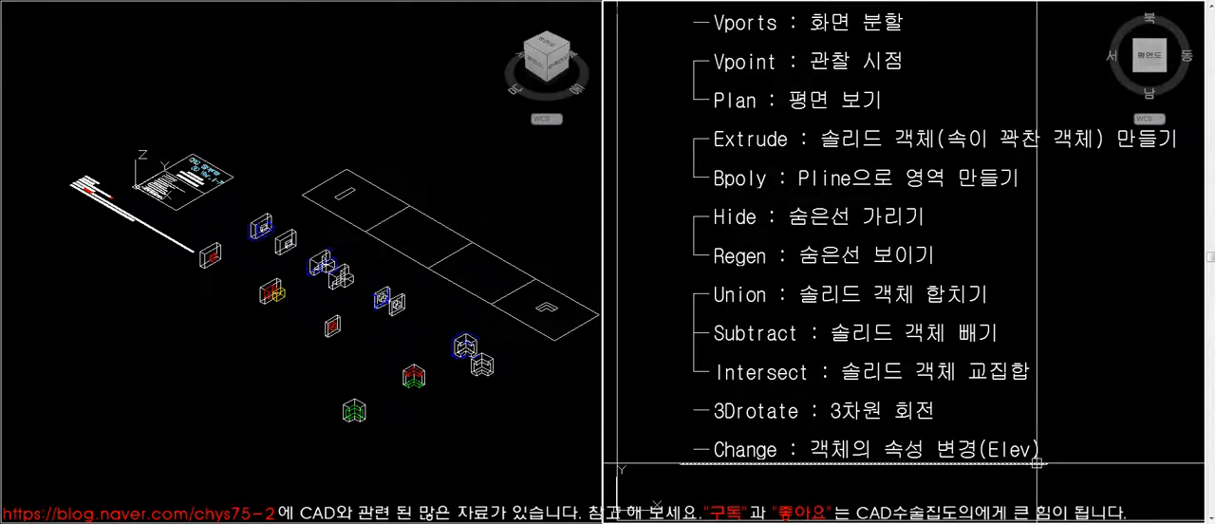
- Change the split viewport layout to a single viewport showing the plan view
key(Return)
click(575, 225)
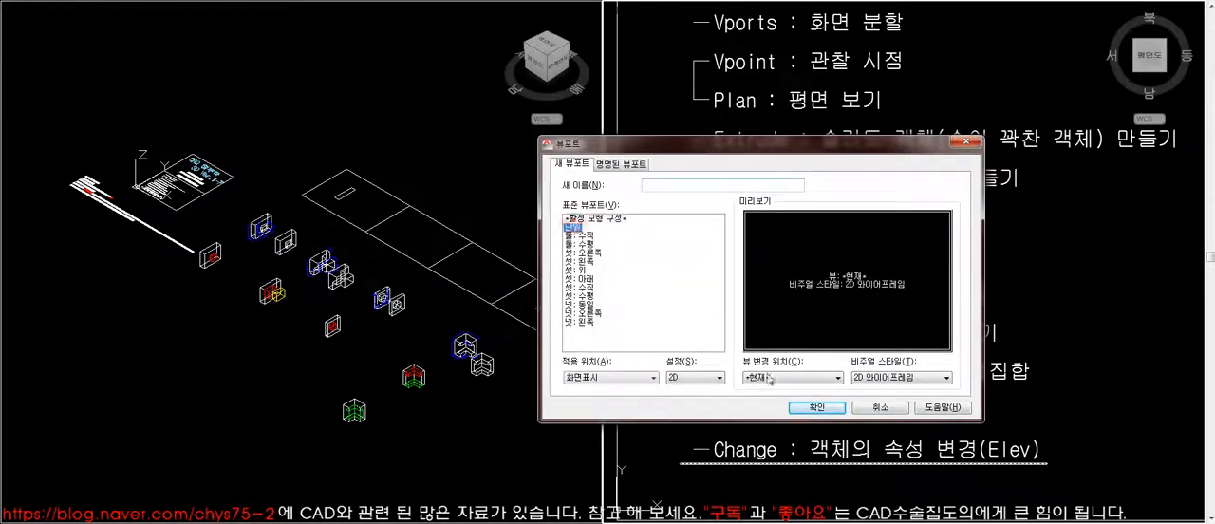
click(816, 407)
- Review the title block and its list of 3D commands from Vports to Change in the plan view
scroll(596, 323, down, 3)
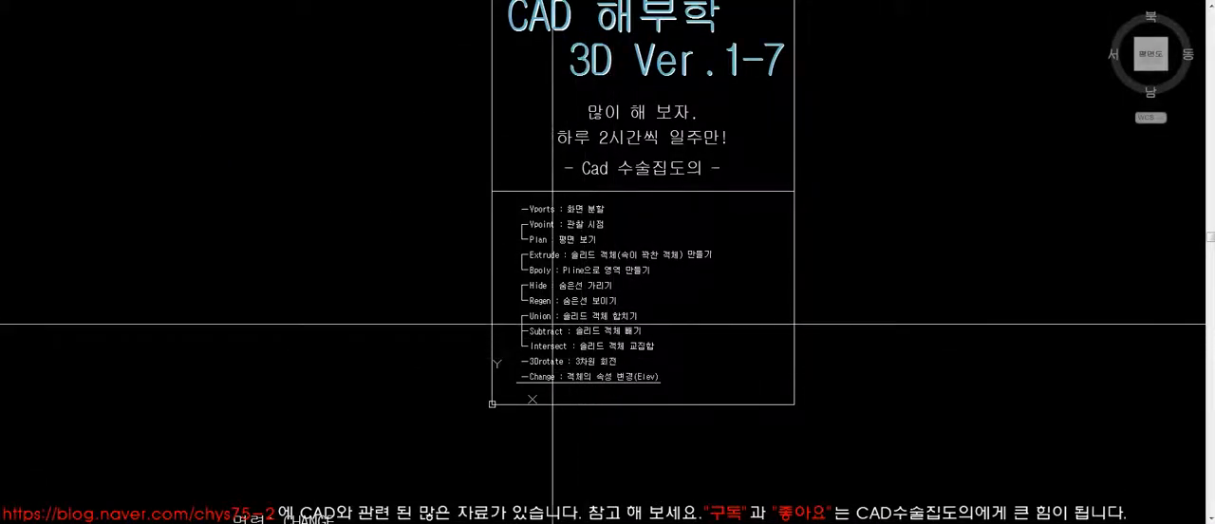
scroll(671, 322, up, 4)
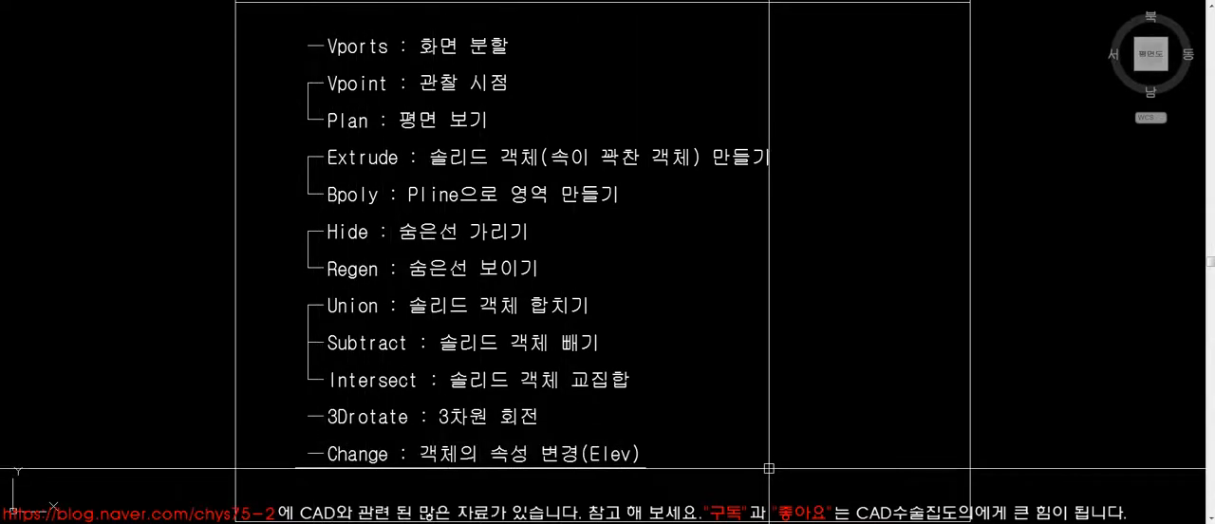
scroll(769, 468, down, 5)
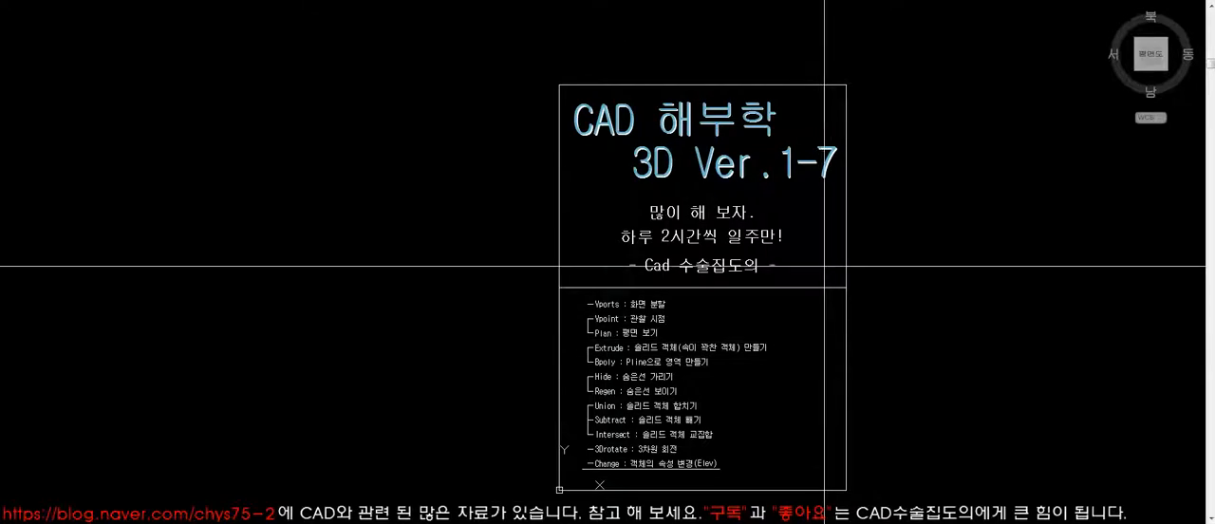
scroll(851, 245, up, 4)
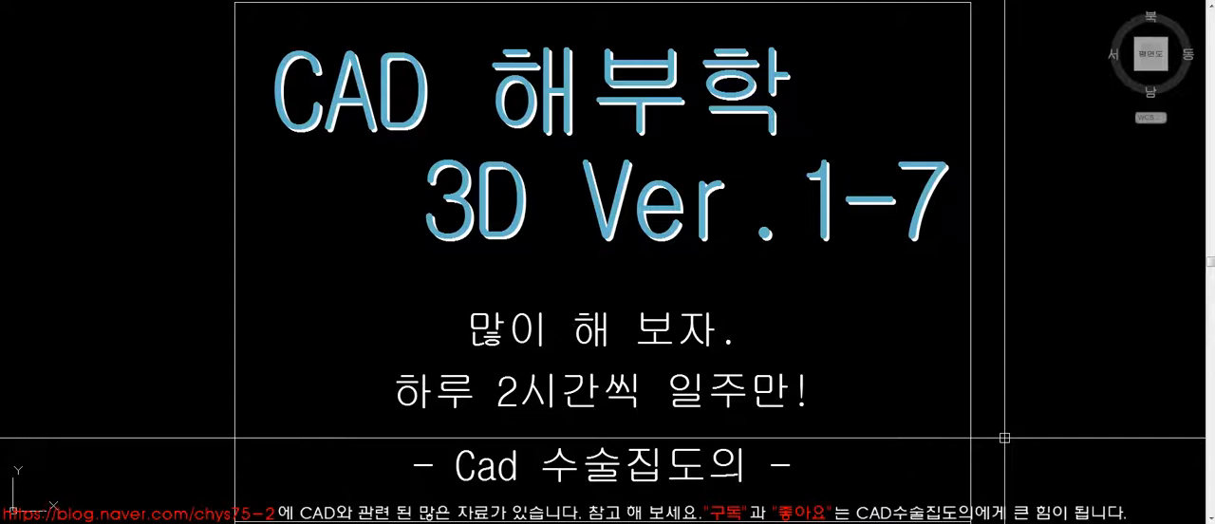
scroll(950, 427, down, 4)
scroll(902, 328, up, 3)
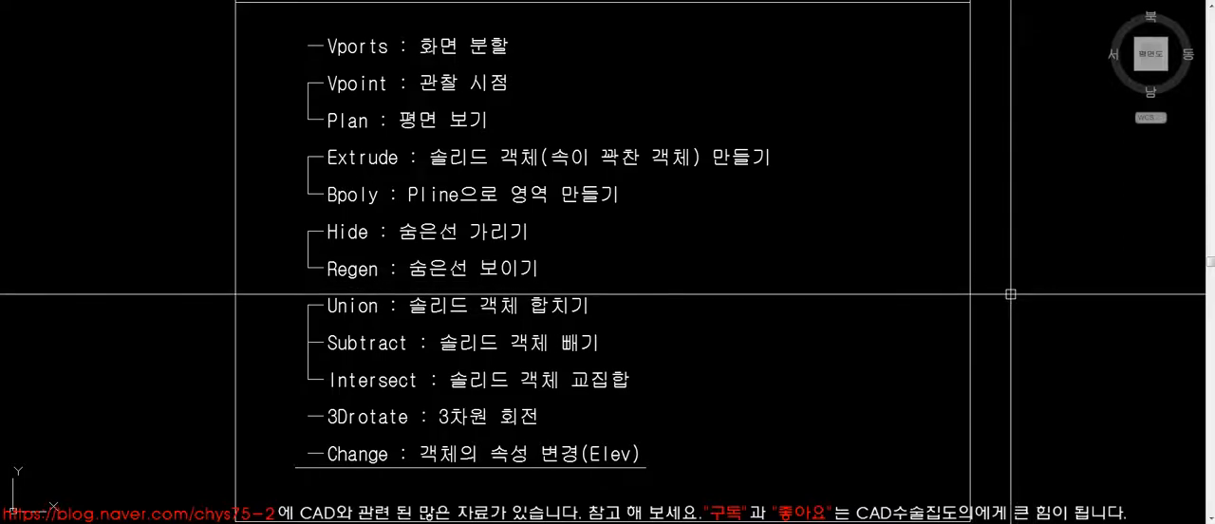
middle_drag(1012, 286, 1011, 283)
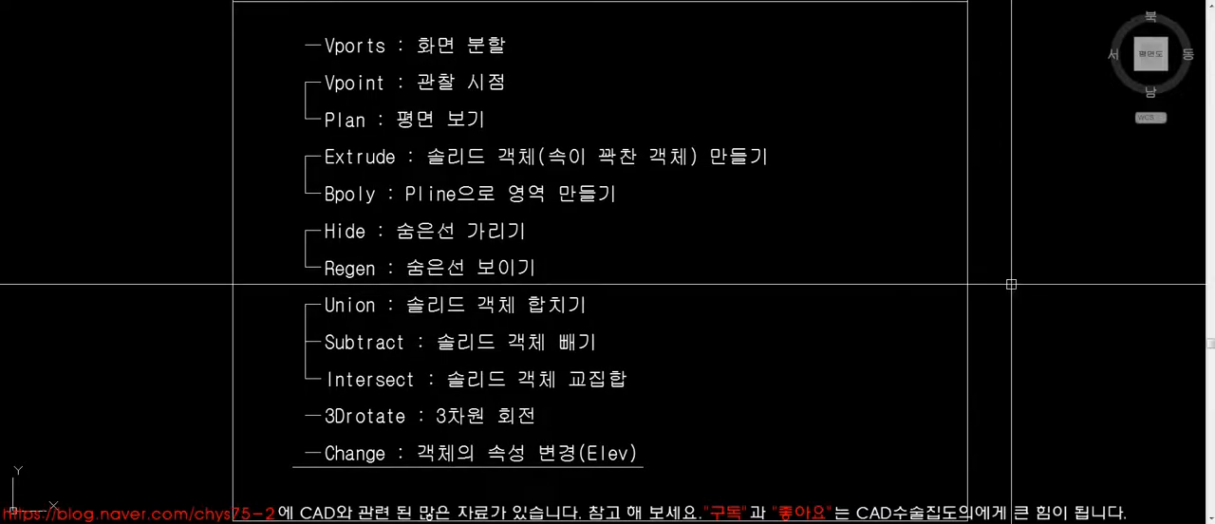